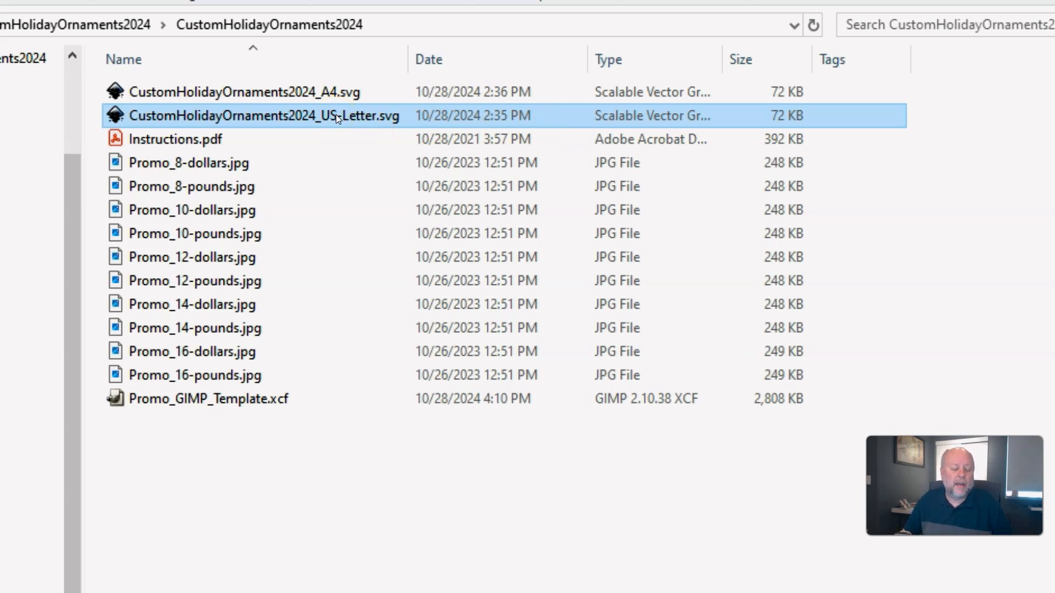
# Open the CustomHolidayOrnaments2024_US-Letter.svg template from the kit folder in Inkscape.
pyautogui.click(388, 123)
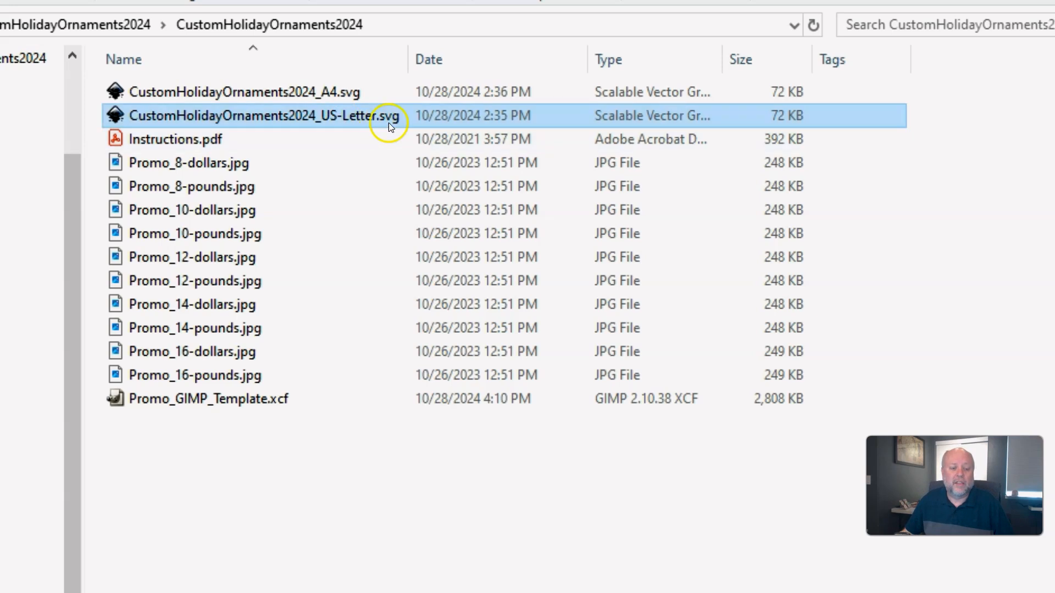
pyautogui.click(387, 120)
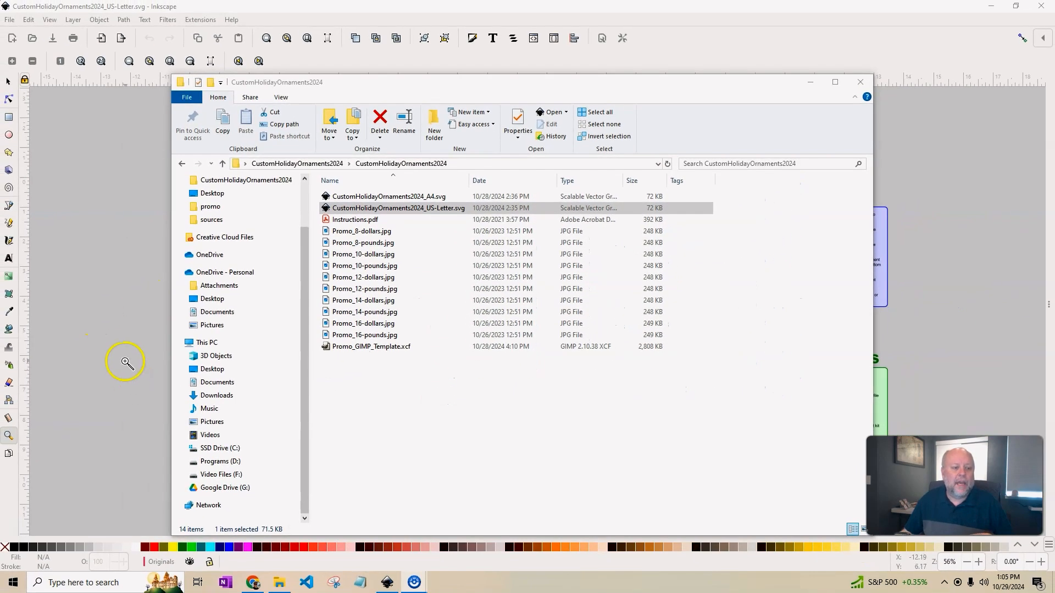
# Zoom and pan to view the whole kit layout, then bring the Chrome window showing the SVG onscreen.
pyautogui.click(125, 364)
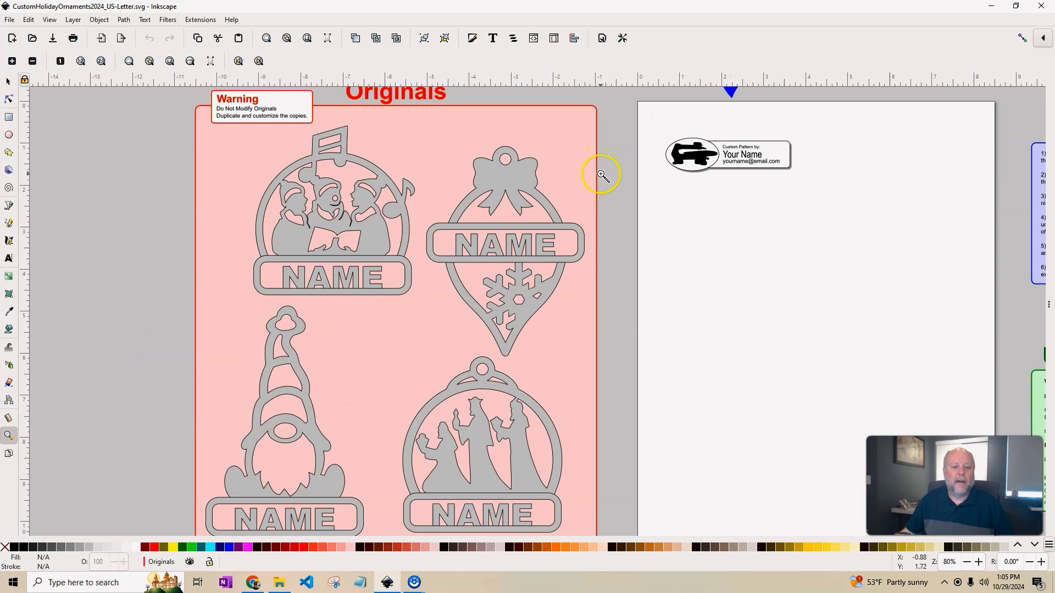
pyautogui.keyDown('shift'); pyautogui.click(602, 175); pyautogui.keyUp('shift')
pyautogui.moveTo(600, 177); pyautogui.dragTo(511, 243)
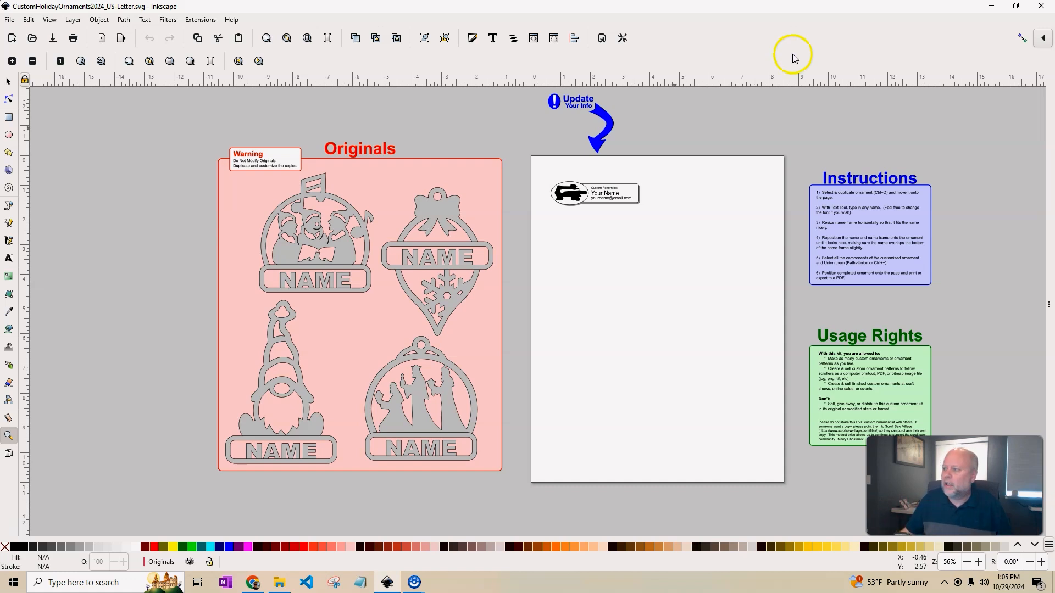
pyautogui.moveTo(696, 137); pyautogui.dragTo(667, 1)
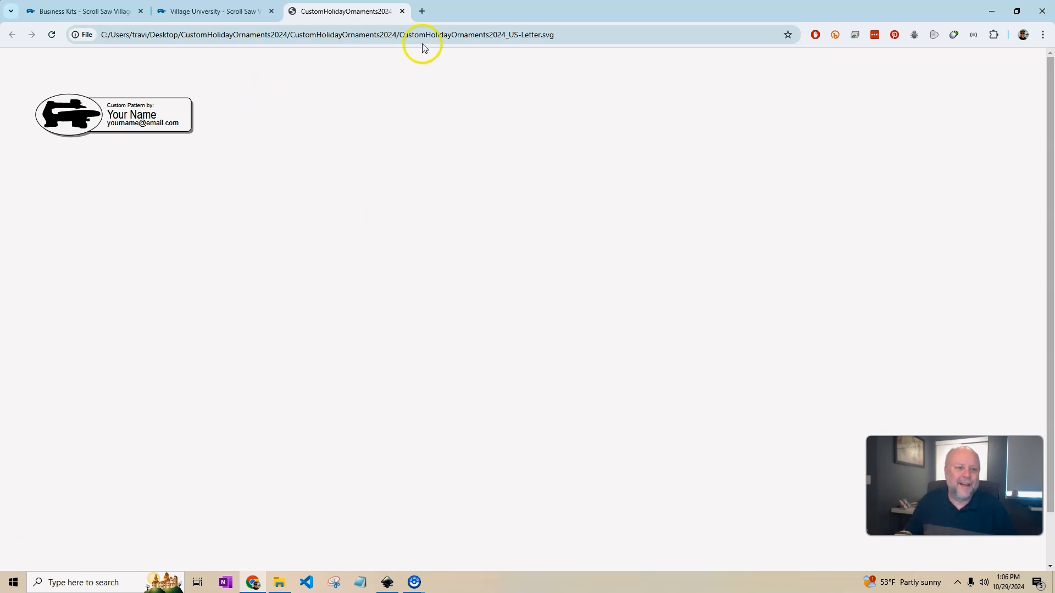
# Load inkscape.org in a new Chrome tab.
pyautogui.click(422, 11)
pyautogui.click(332, 38)
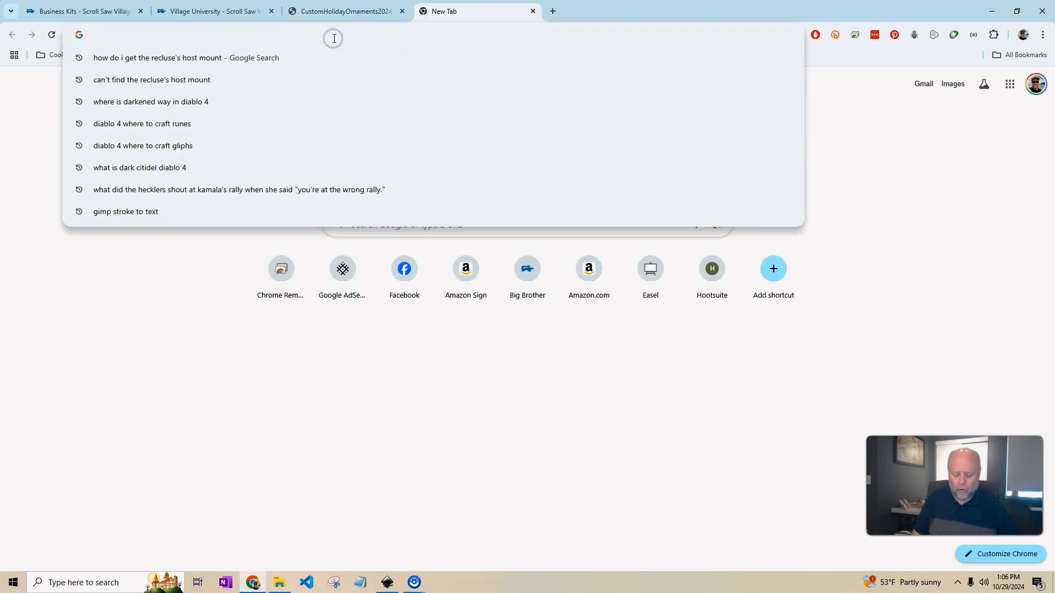
pyautogui.write('ink')
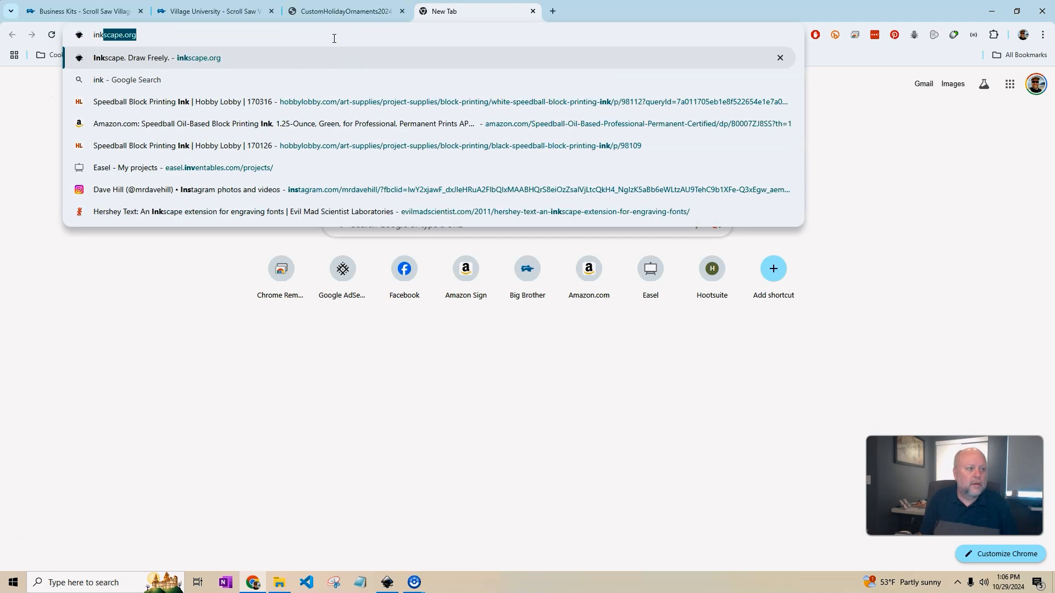
pyautogui.press('Return')
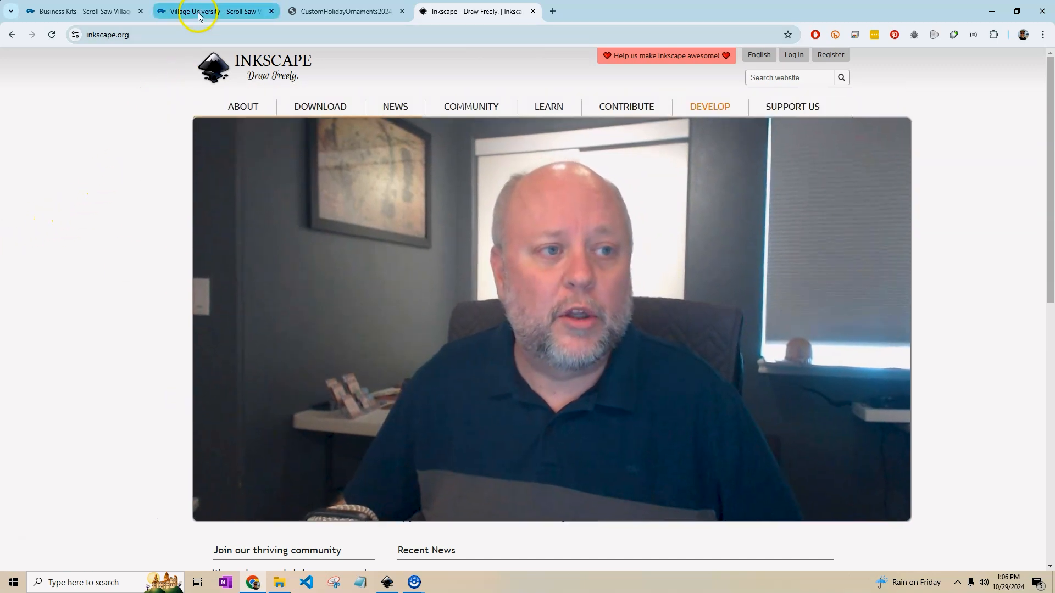
# On the Village University tab, open the Making Scroll Saw Patterns with Inkscape course.
pyautogui.click(192, 11)
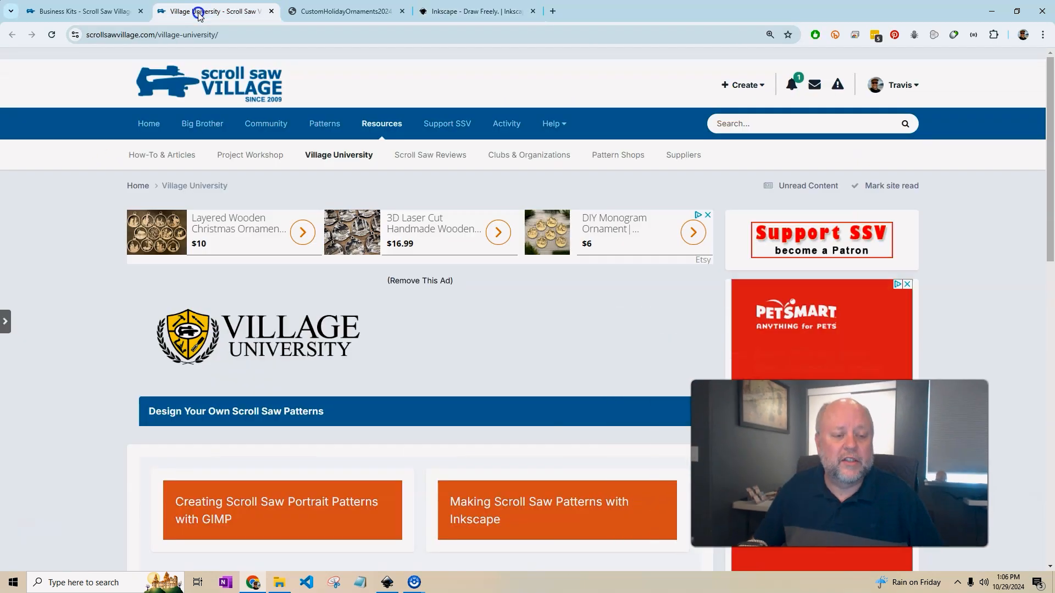
pyautogui.scroll(-3, 475, 374)
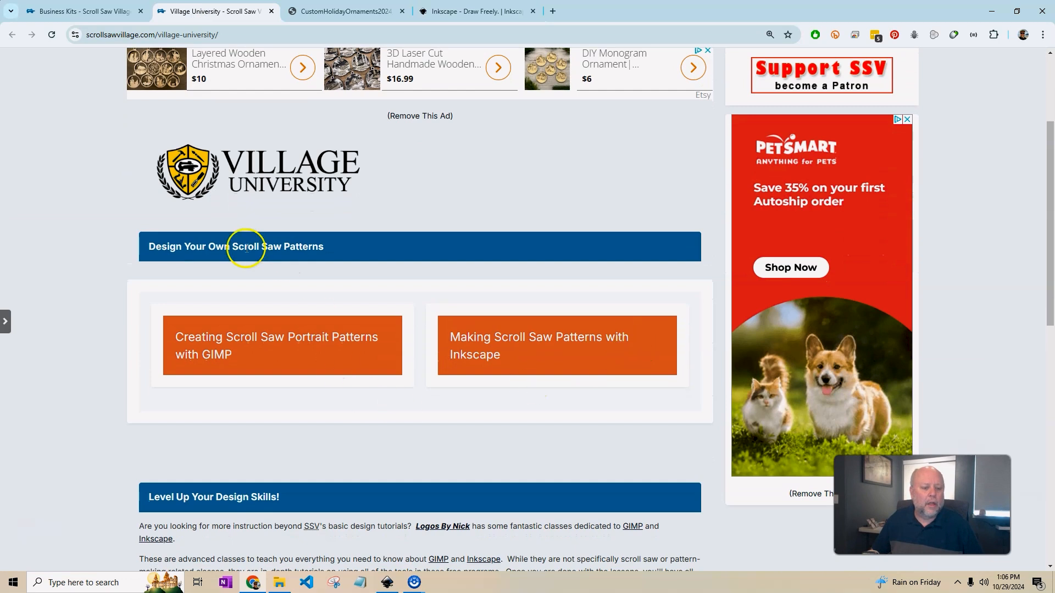
pyautogui.scroll(3, 355, 471)
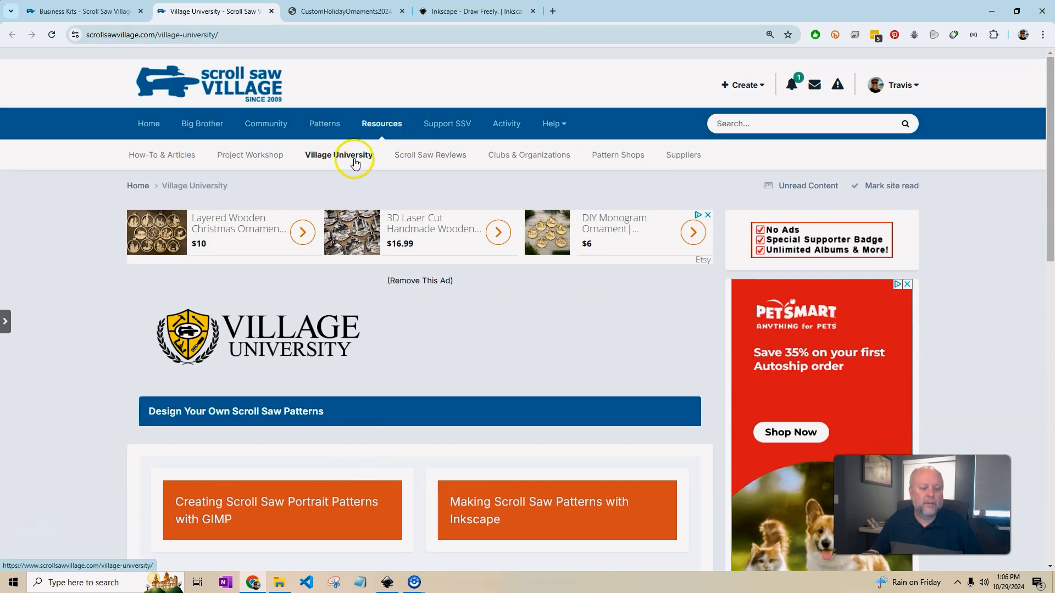
pyautogui.scroll(-5, 555, 274)
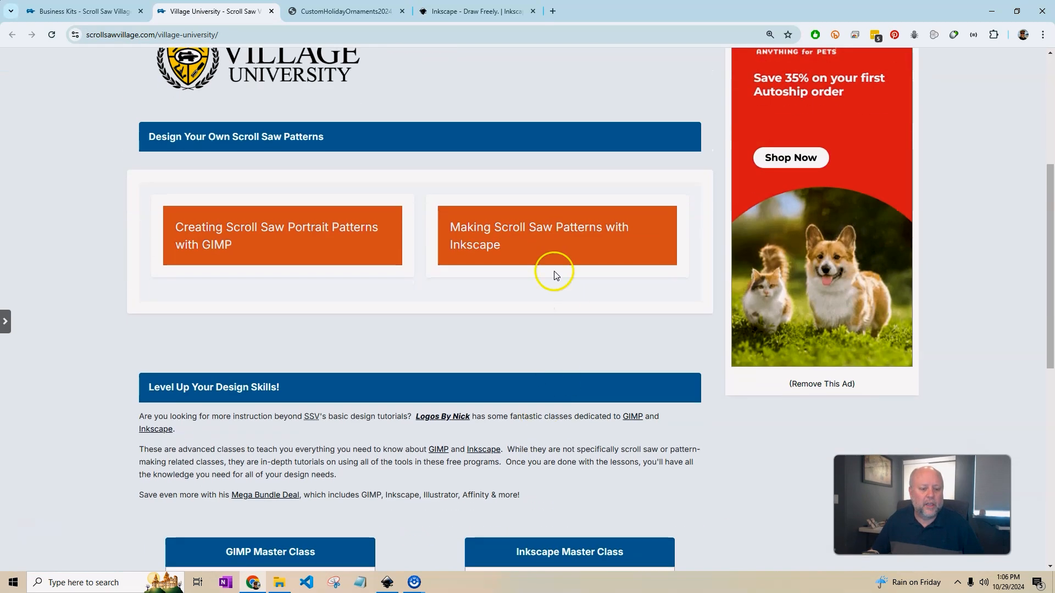
pyautogui.click(507, 231)
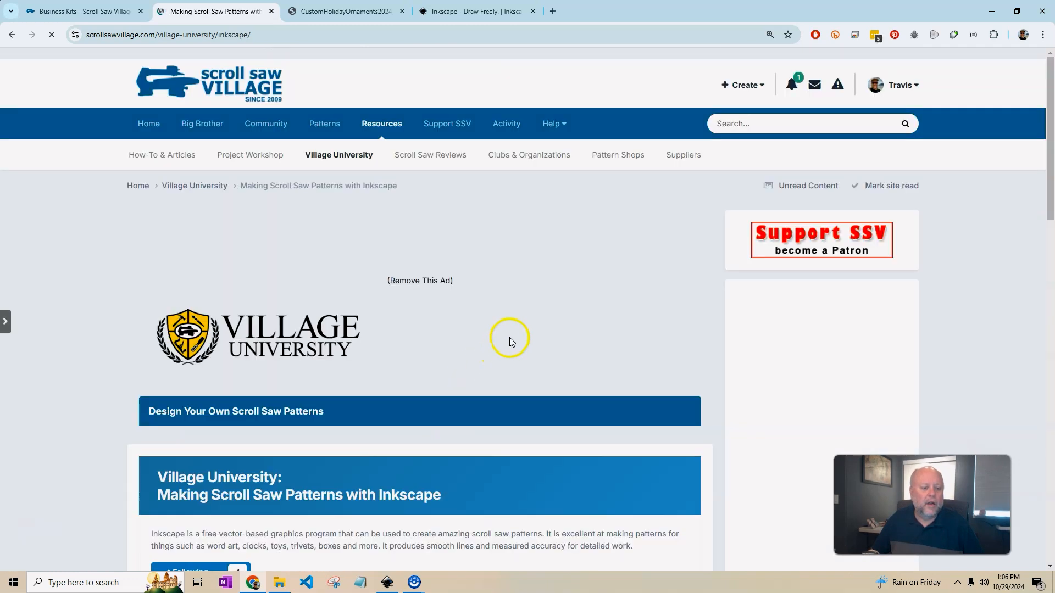
# Browse the course's lessons and resources, then return to the ornament document in Inkscape.
pyautogui.scroll(-6, 503, 346)
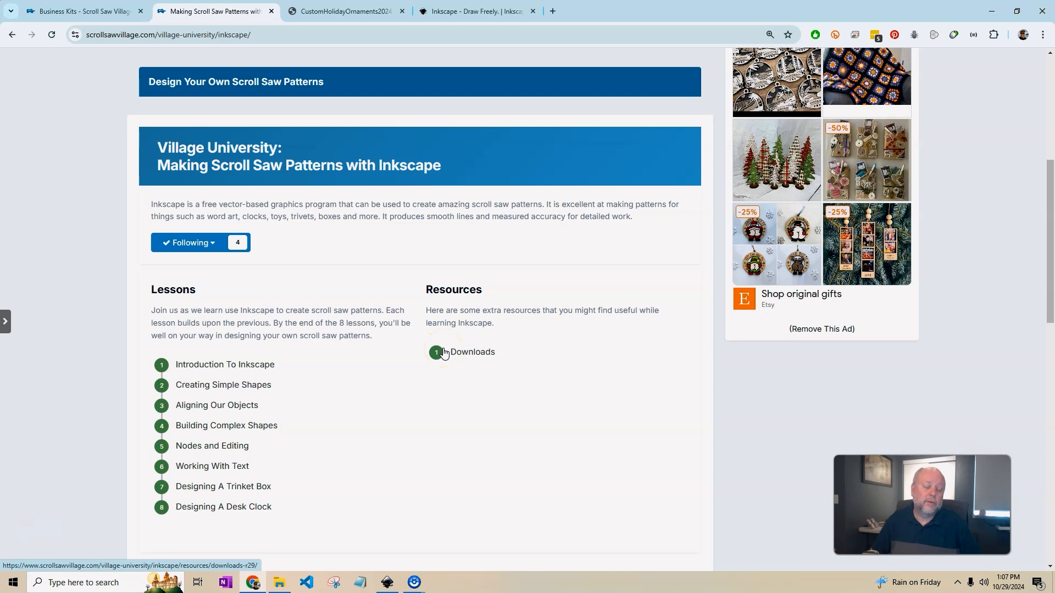
pyautogui.click(513, 365)
pyautogui.scroll(4, 516, 365)
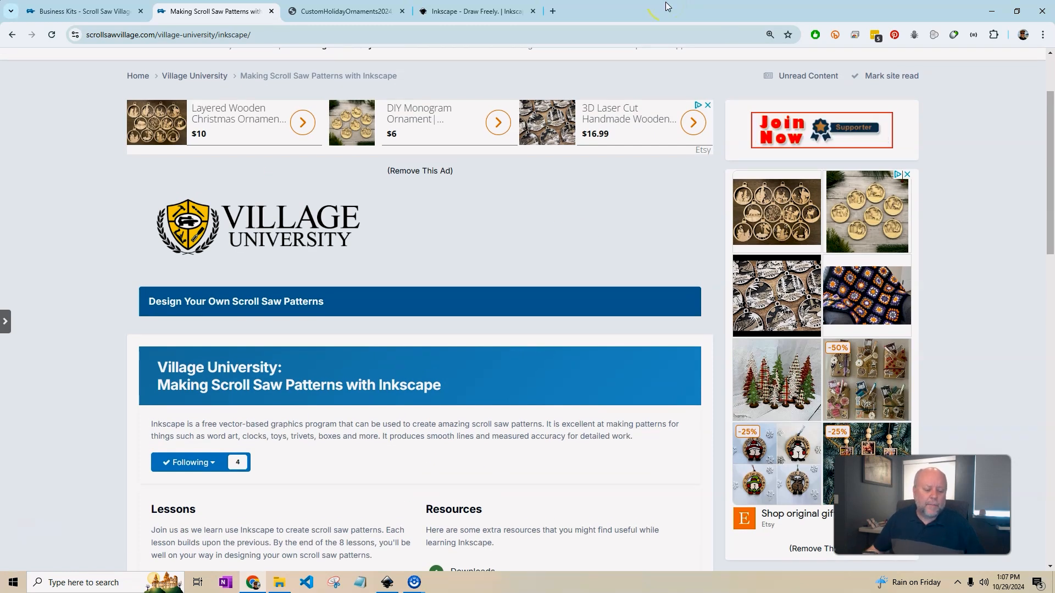
pyautogui.click(593, 433)
pyautogui.click(388, 582)
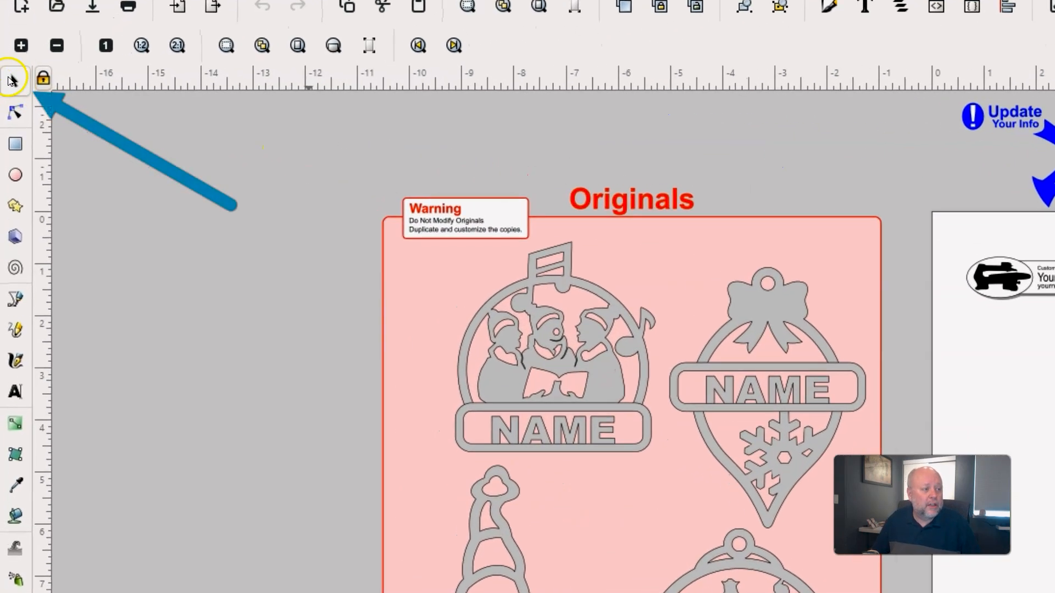
# Duplicate the carolers ornament with its name plate and place the copy near the top of the printable page.
pyautogui.click(22, 85)
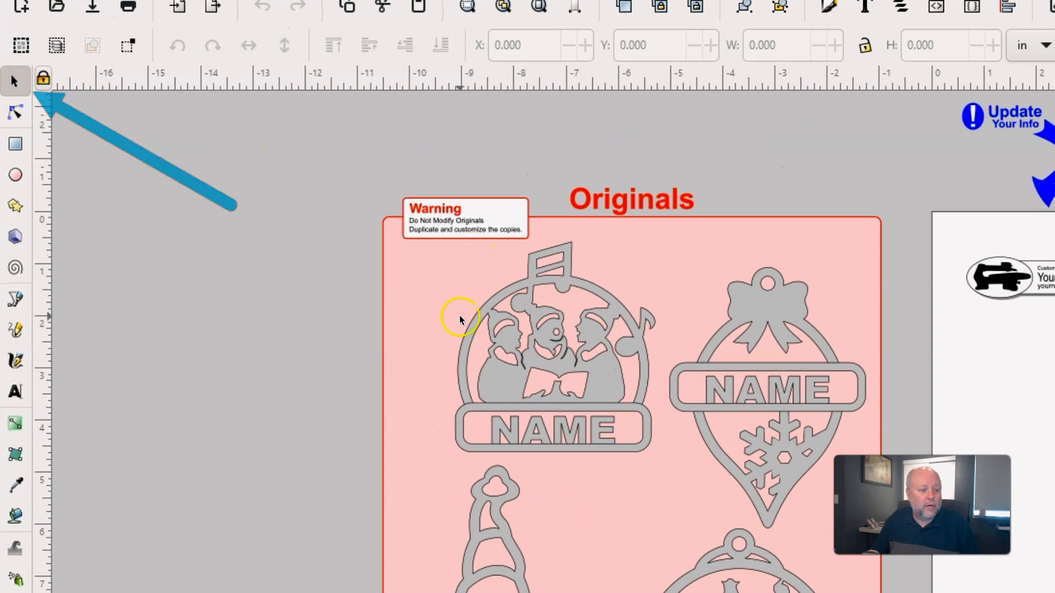
pyautogui.moveTo(227, 109); pyautogui.dragTo(536, 397)
pyautogui.moveTo(419, 322); pyautogui.dragTo(418, 322)
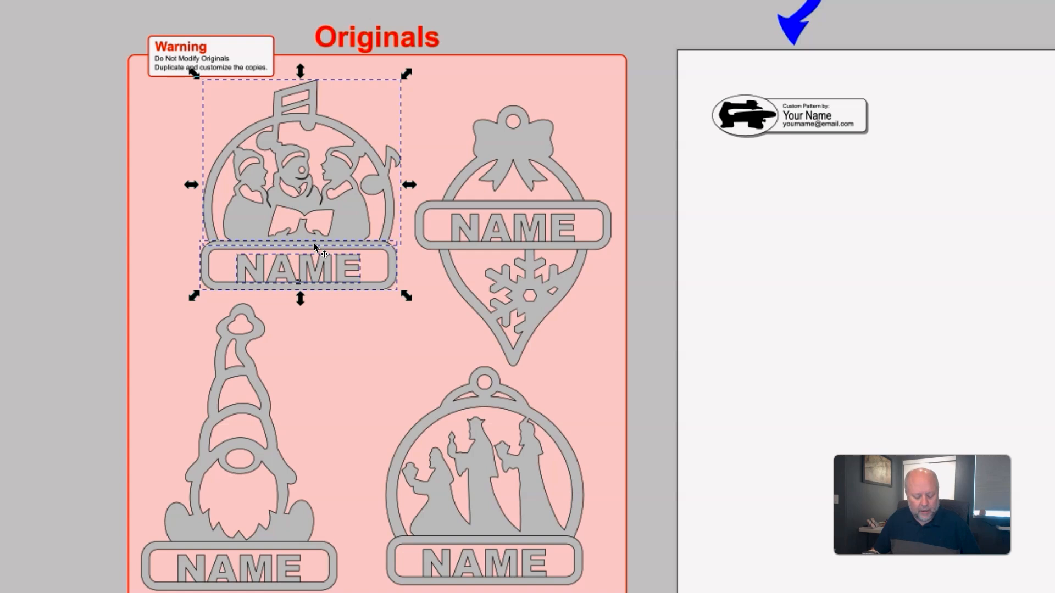
pyautogui.hotkey('ctrl', 'd')
pyautogui.moveTo(314, 243); pyautogui.dragTo(902, 389)
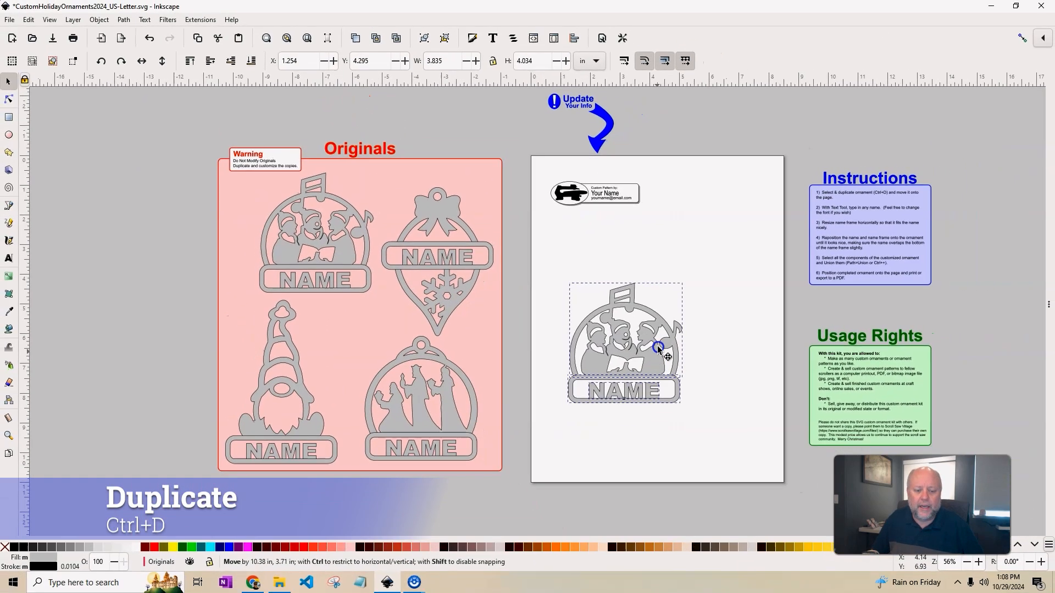
pyautogui.moveTo(658, 347); pyautogui.dragTo(660, 298)
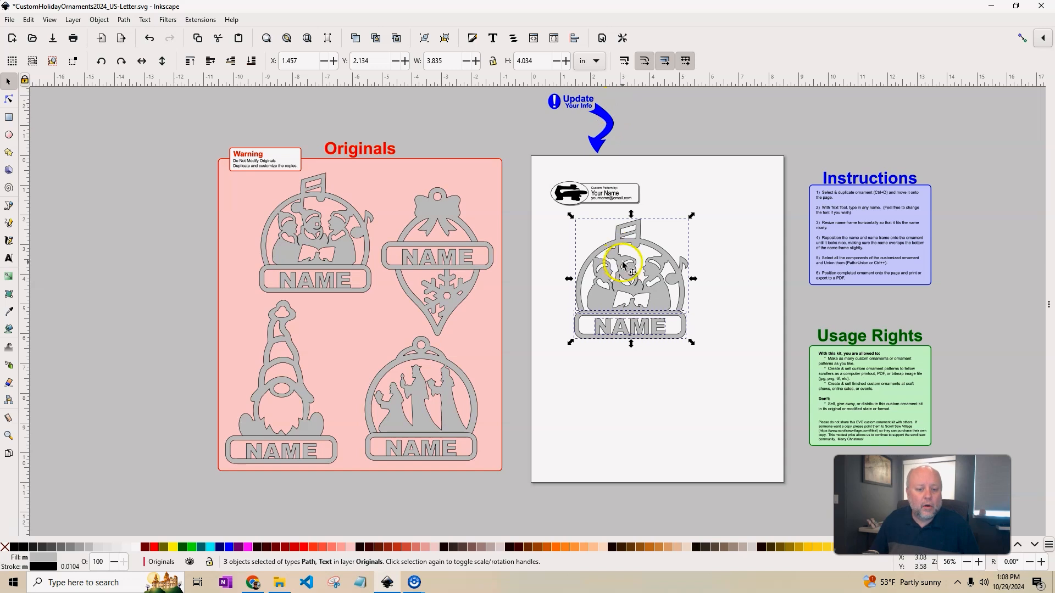
# Change the copied carolers plate from NAME to GAVIN, then select the whole ornament.
pyautogui.moveTo(633, 268); pyautogui.dragTo(621, 282)
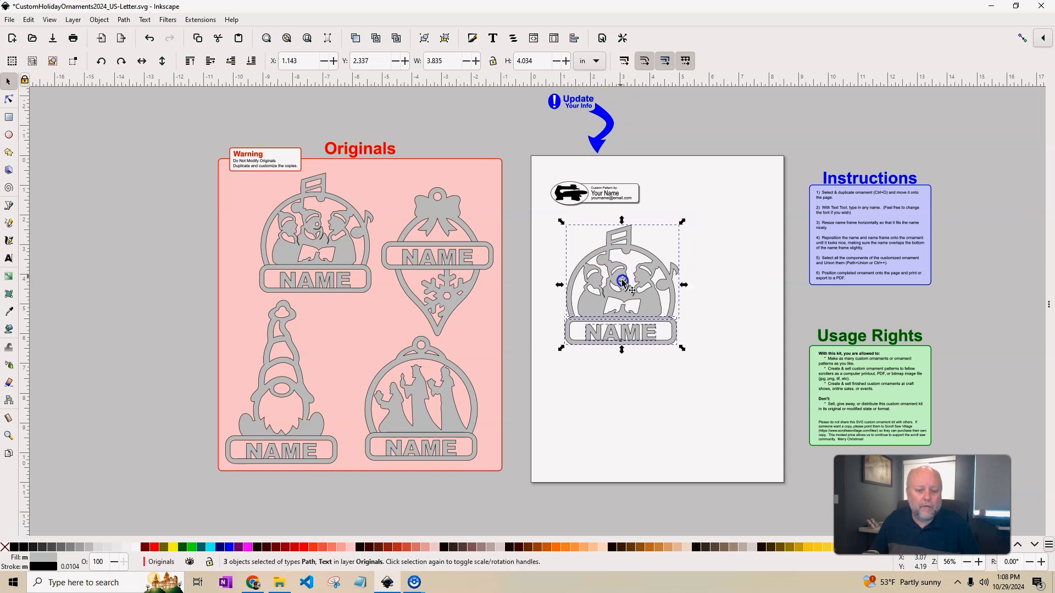
pyautogui.click(749, 249)
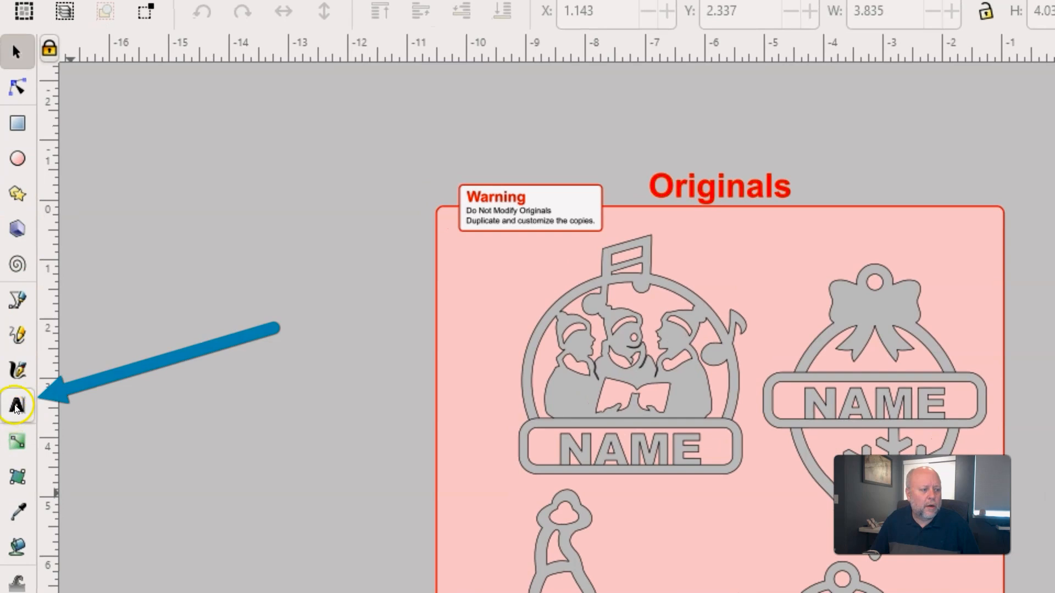
pyautogui.click(17, 407)
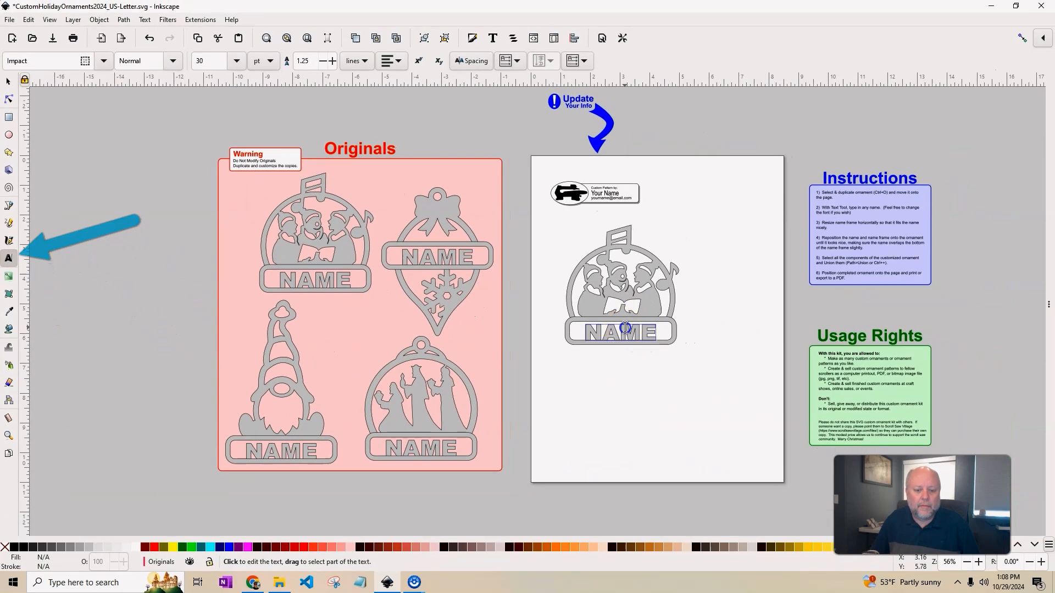
pyautogui.doubleClick(625, 327)
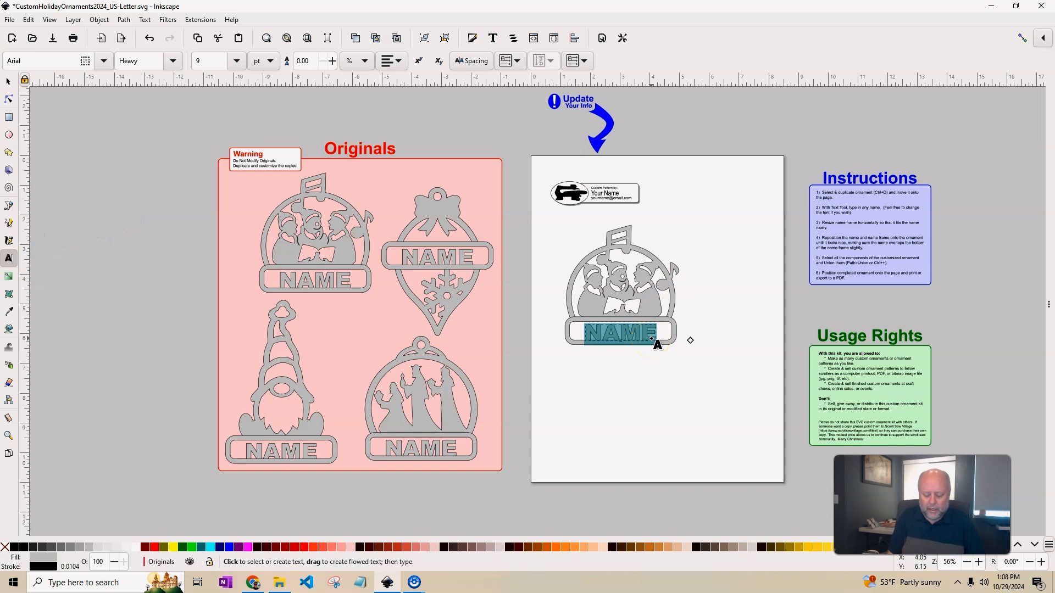
pyautogui.write('g')
pyautogui.press('BackSpace')
pyautogui.press('capslock')
pyautogui.write('GAVIN')
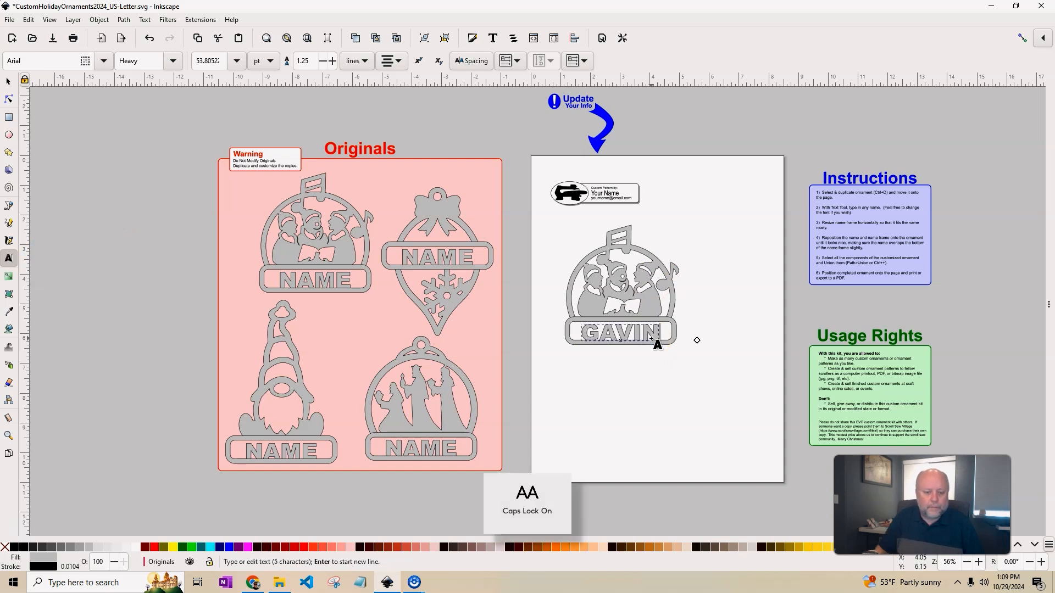
pyautogui.click(6, 84)
pyautogui.moveTo(536, 209); pyautogui.dragTo(740, 382)
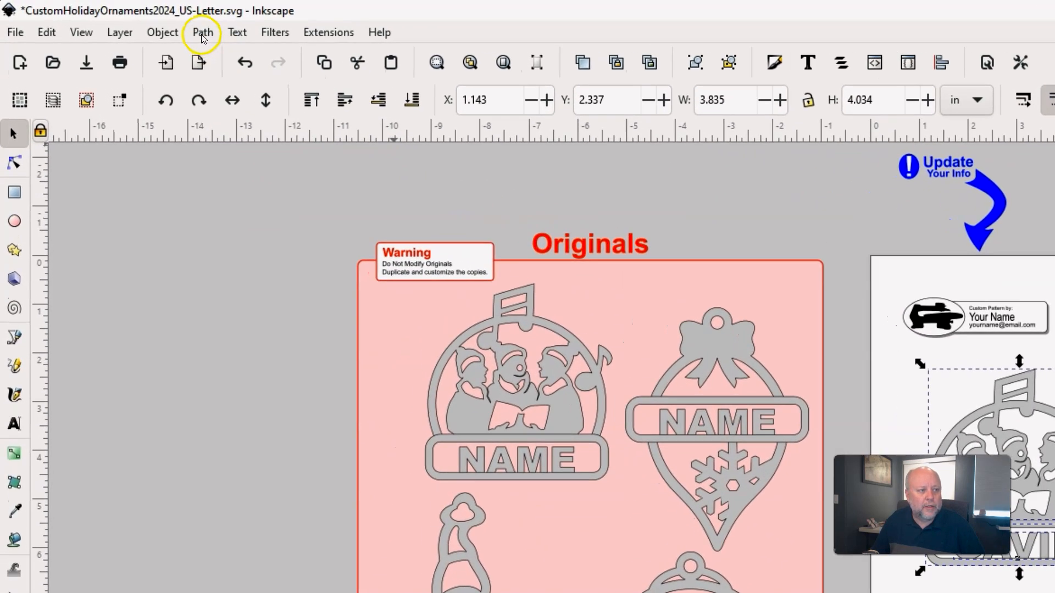
# Union the GAVIN carolers ornament and its name into one path.
pyautogui.click(163, 26)
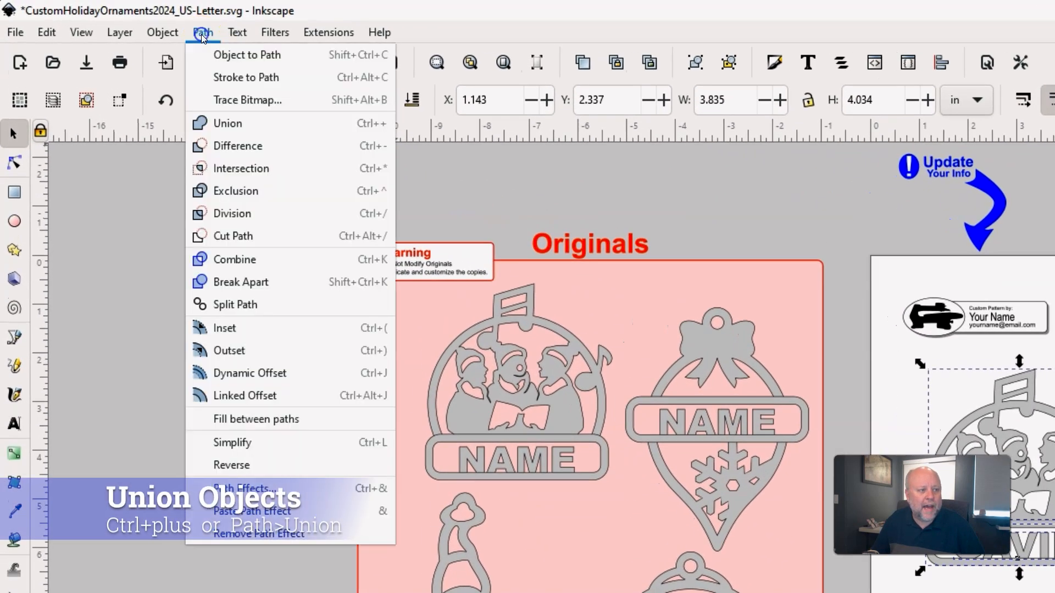
pyautogui.click(228, 123)
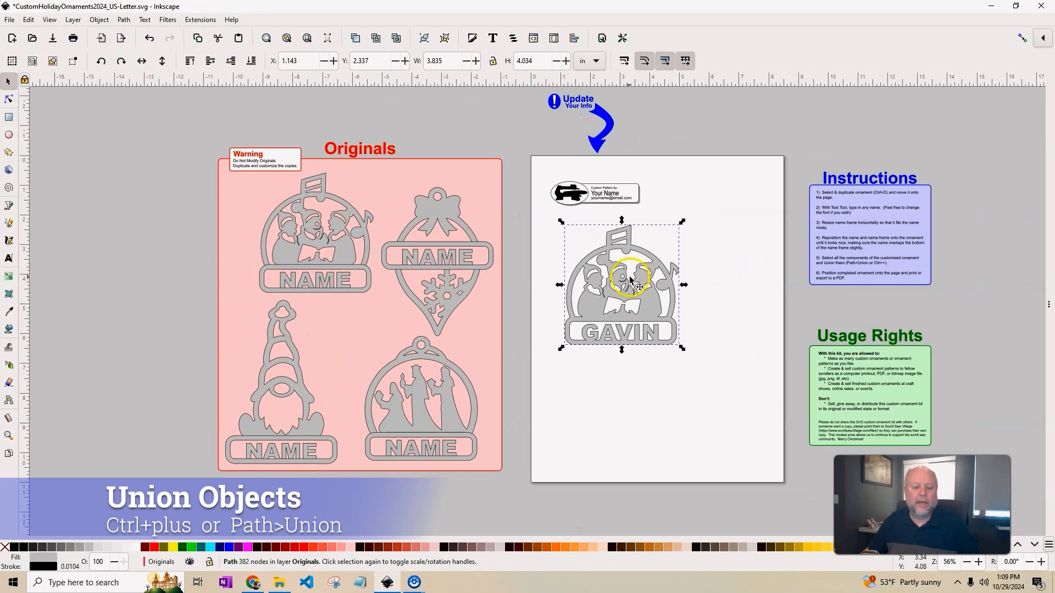
pyautogui.scroll(3, 636, 330)
pyautogui.scroll(1, 636, 330)
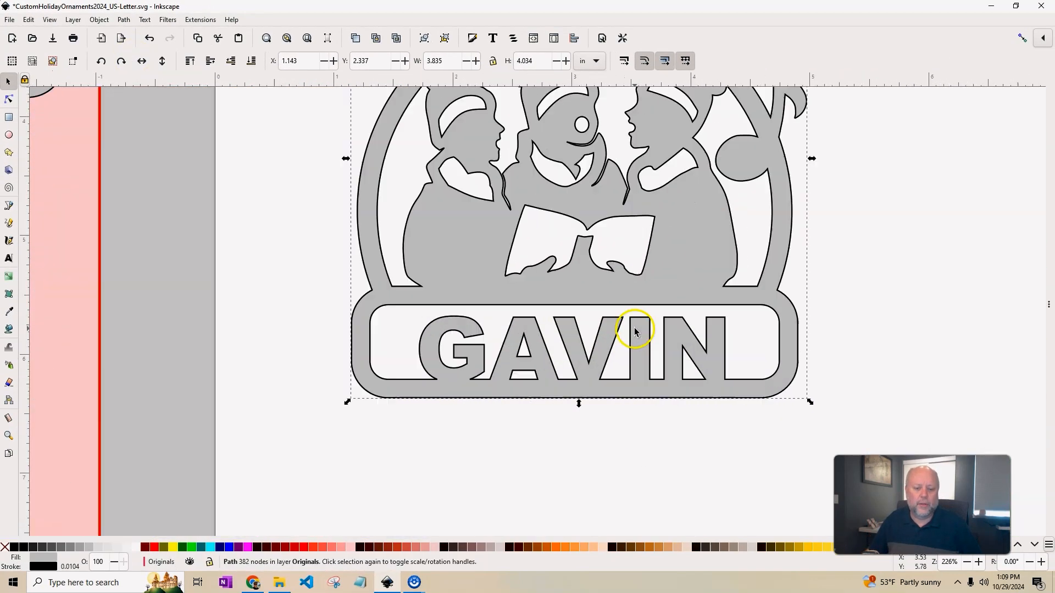
pyautogui.scroll(1, 790, 299)
pyautogui.scroll(2, 791, 299)
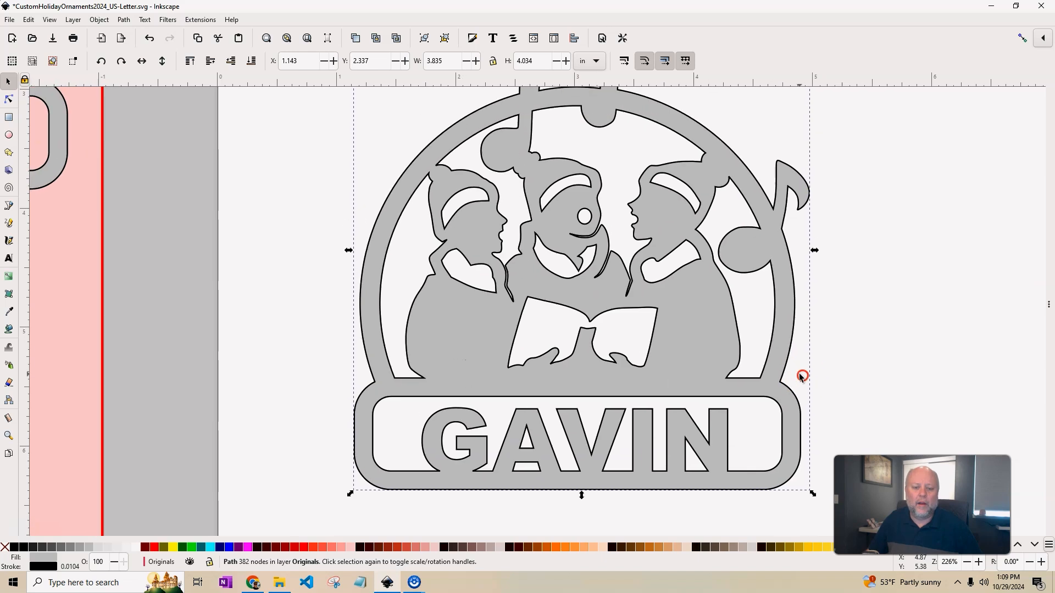
# Move the carolers ornament to the page's top-right corner and select the bow-topped bulb template.
pyautogui.scroll(-1, 812, 346)
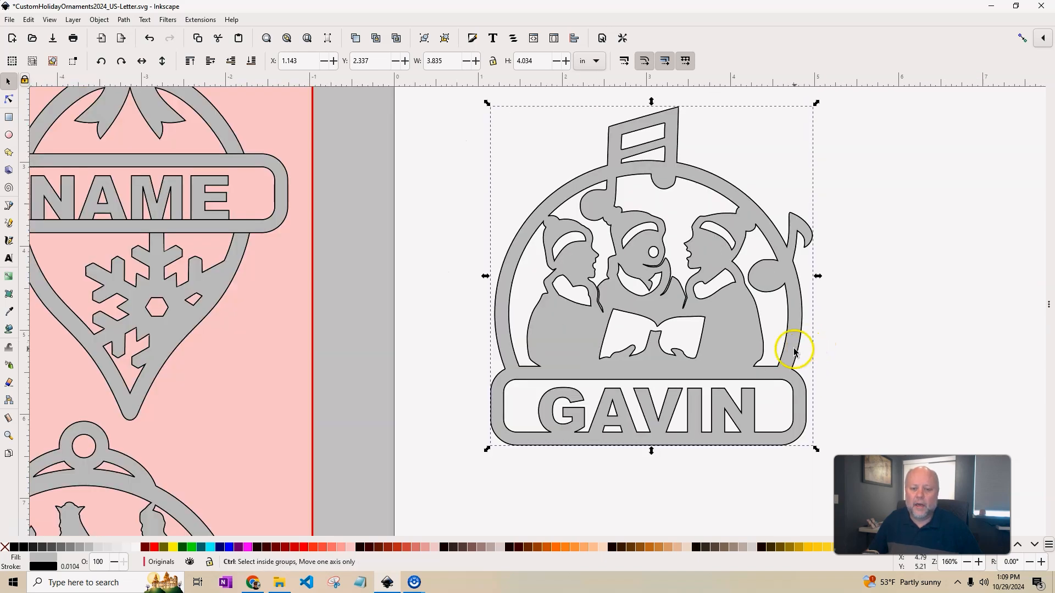
pyautogui.scroll(-1, 807, 350)
pyautogui.scroll(1, 813, 347)
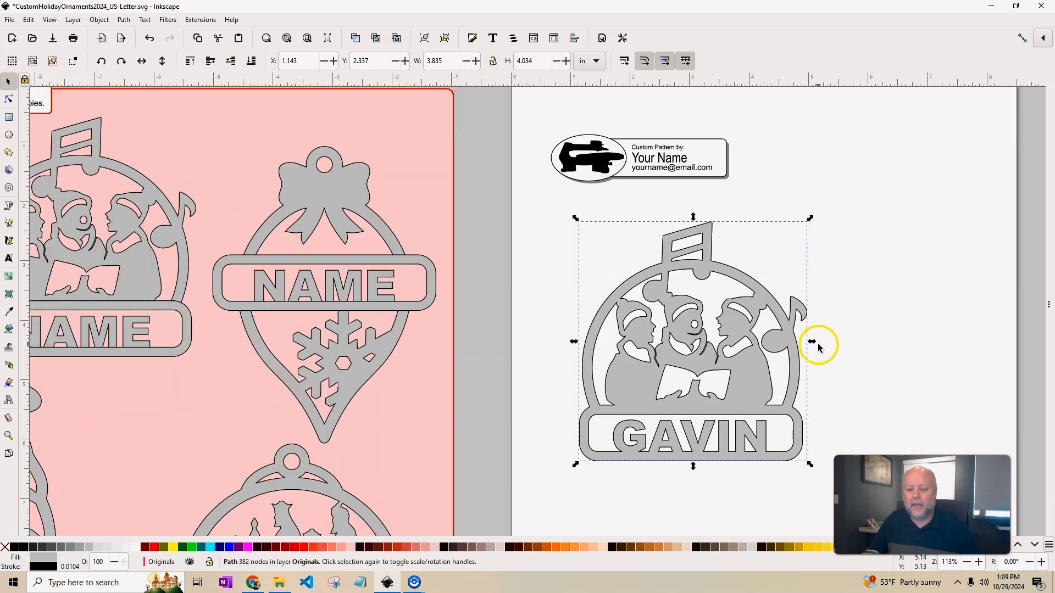
pyautogui.scroll(-2, 838, 356)
pyautogui.moveTo(834, 356); pyautogui.dragTo(709, 213)
pyautogui.moveTo(322, 134); pyautogui.dragTo(478, 330)
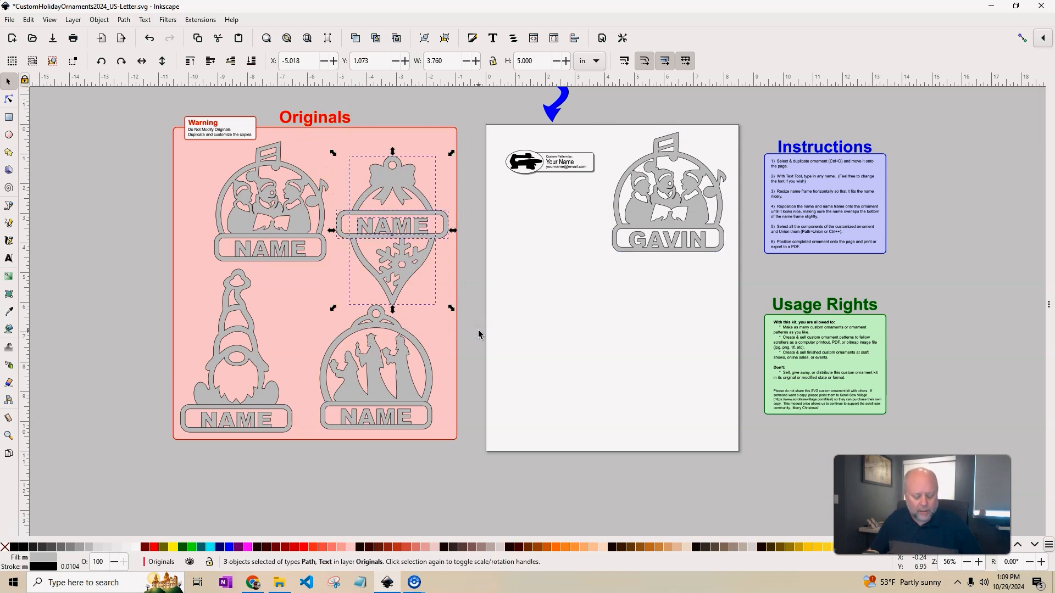
# Duplicate the bow-topped bulb ornament and place the copy on the printable page.
pyautogui.hotkey('ctrl', 'd')
pyautogui.moveTo(404, 181); pyautogui.dragTo(571, 277)
pyautogui.click(728, 323)
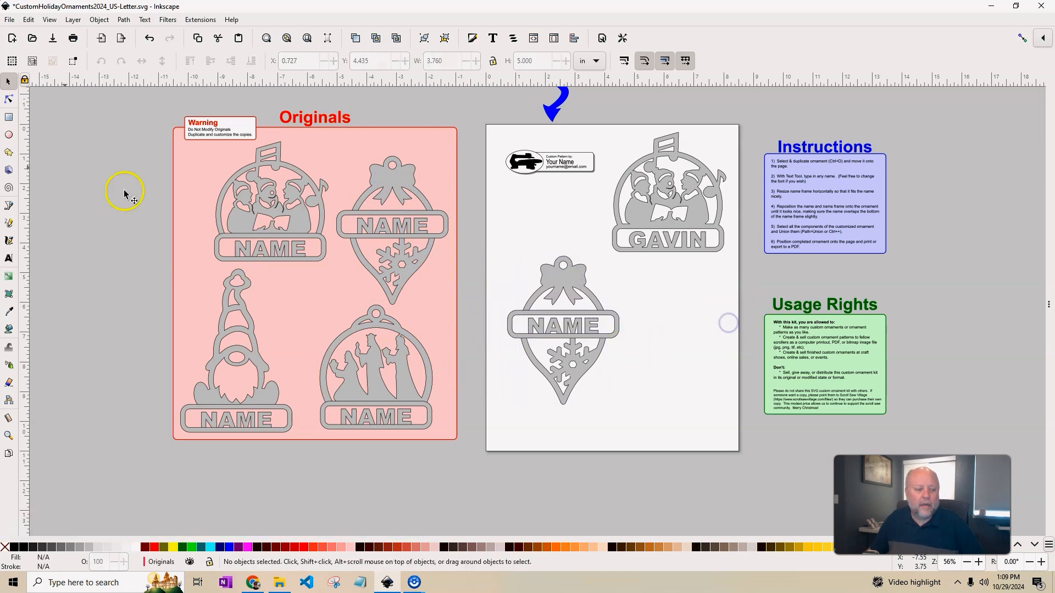
# Replace the bulb copy's NAME placeholder with COLLEEN.
pyautogui.click(8, 258)
pyautogui.moveTo(526, 326); pyautogui.dragTo(659, 326)
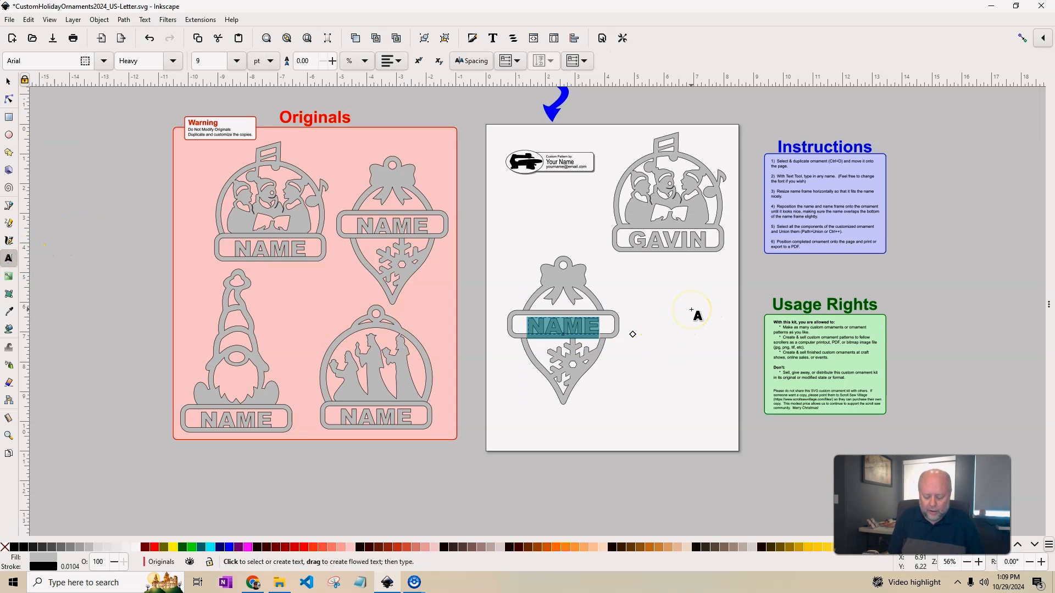
pyautogui.write('COLLEEN')
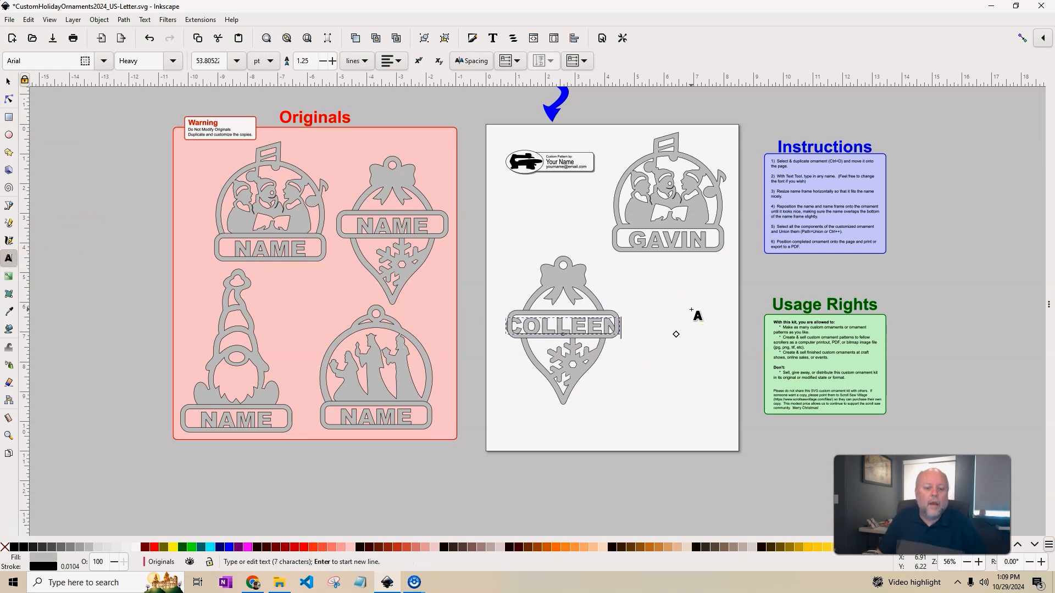
pyautogui.click(706, 282)
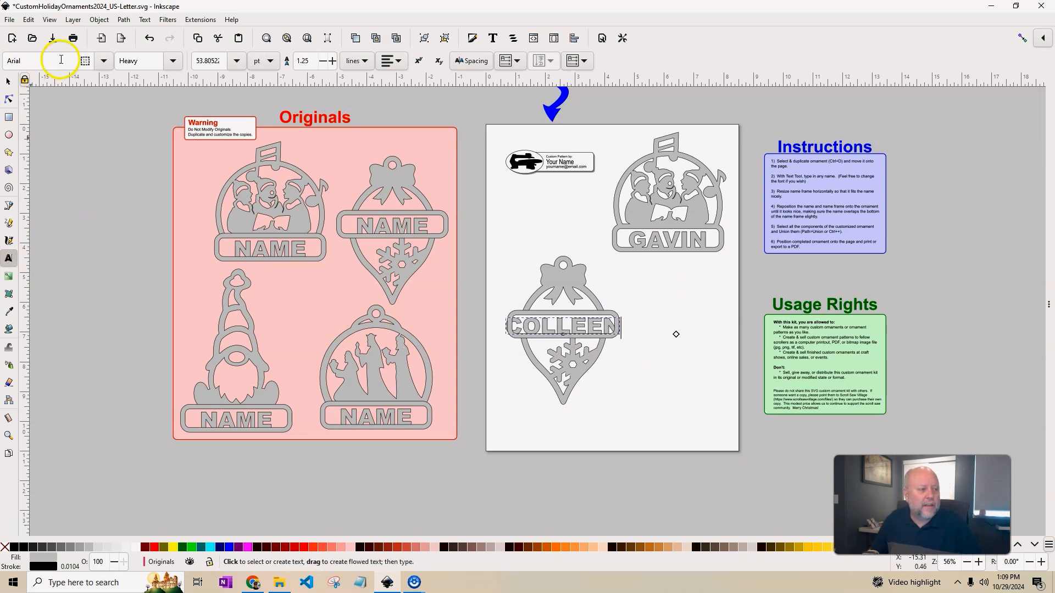
pyautogui.click(8, 81)
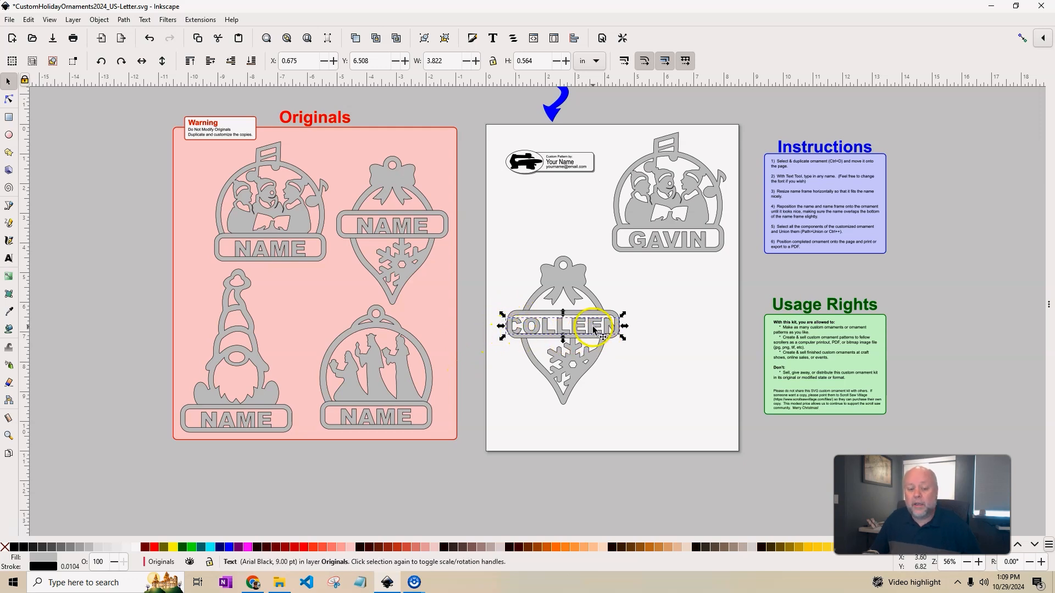
# Stretch the COLLEEN name plate on both sides to 4.472 in wide, then select the whole bulb ornament.
pyautogui.scroll(3, 602, 328)
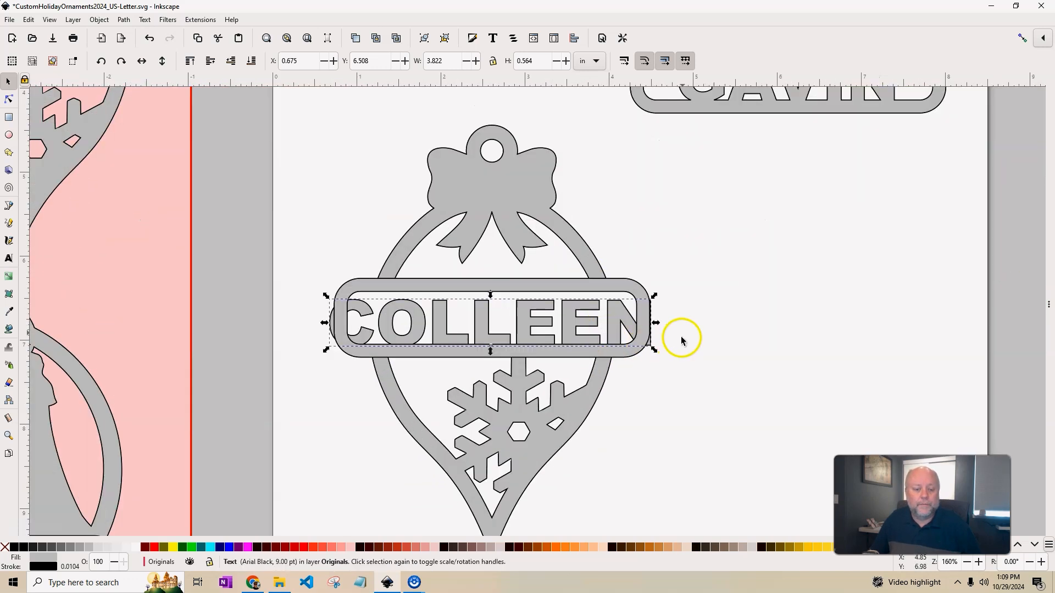
pyautogui.click(579, 283)
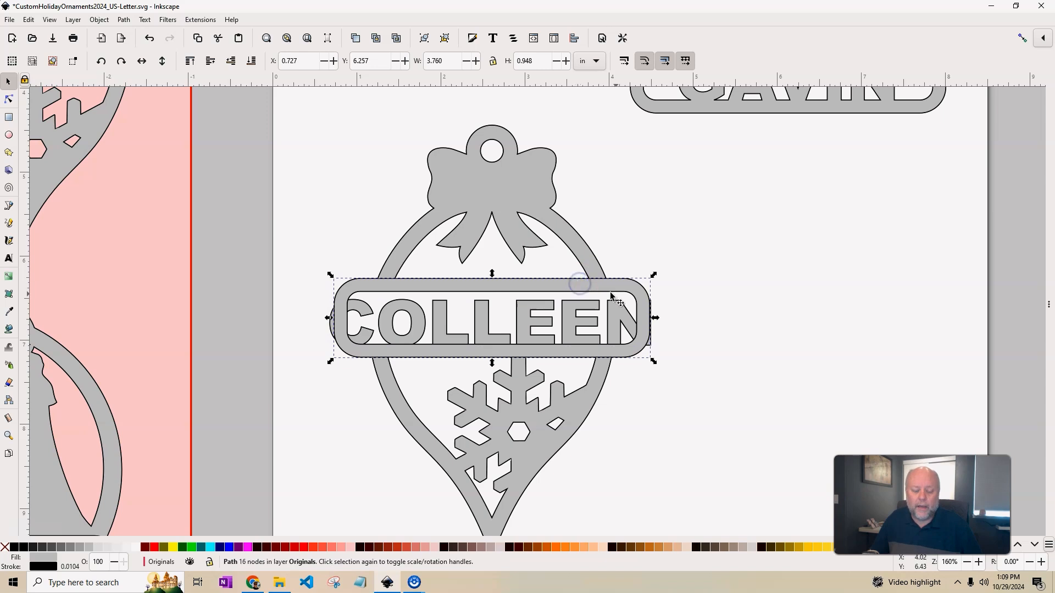
pyautogui.moveTo(656, 321); pyautogui.dragTo(683, 326)
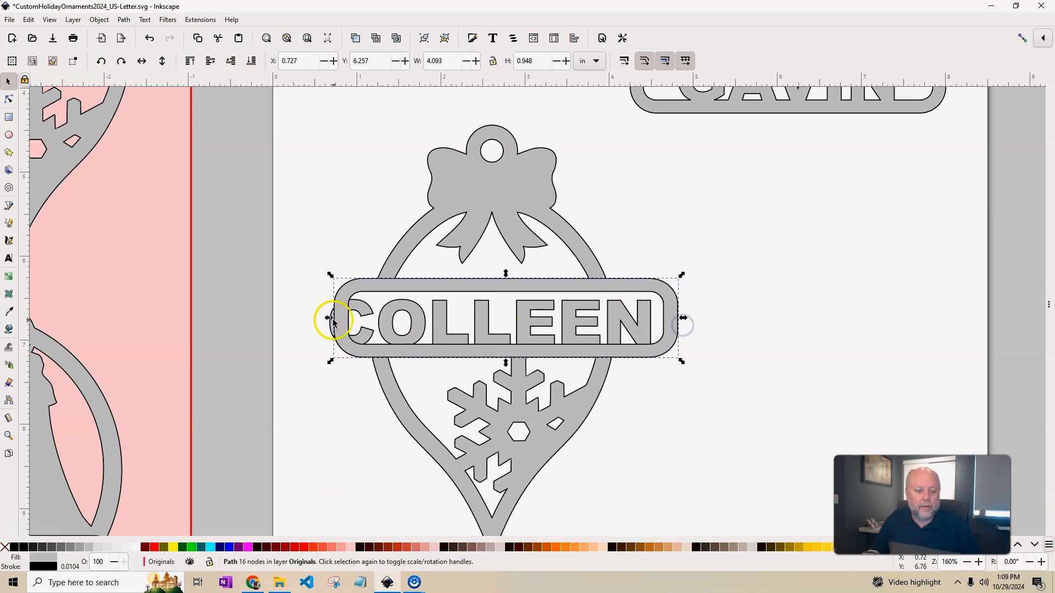
pyautogui.moveTo(329, 319); pyautogui.dragTo(300, 318)
pyautogui.click(749, 360)
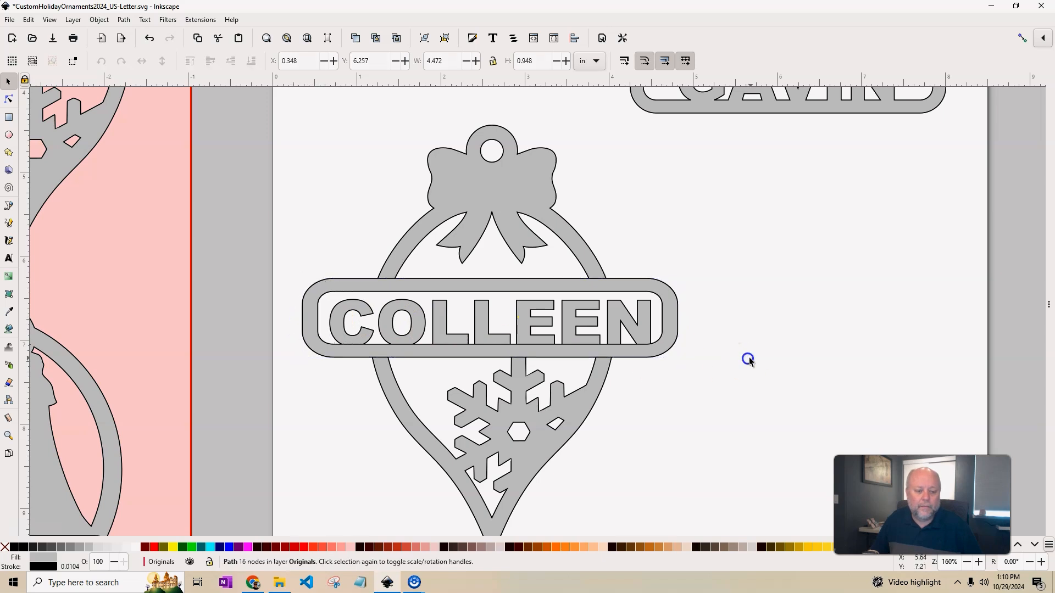
pyautogui.scroll(-2, 755, 383)
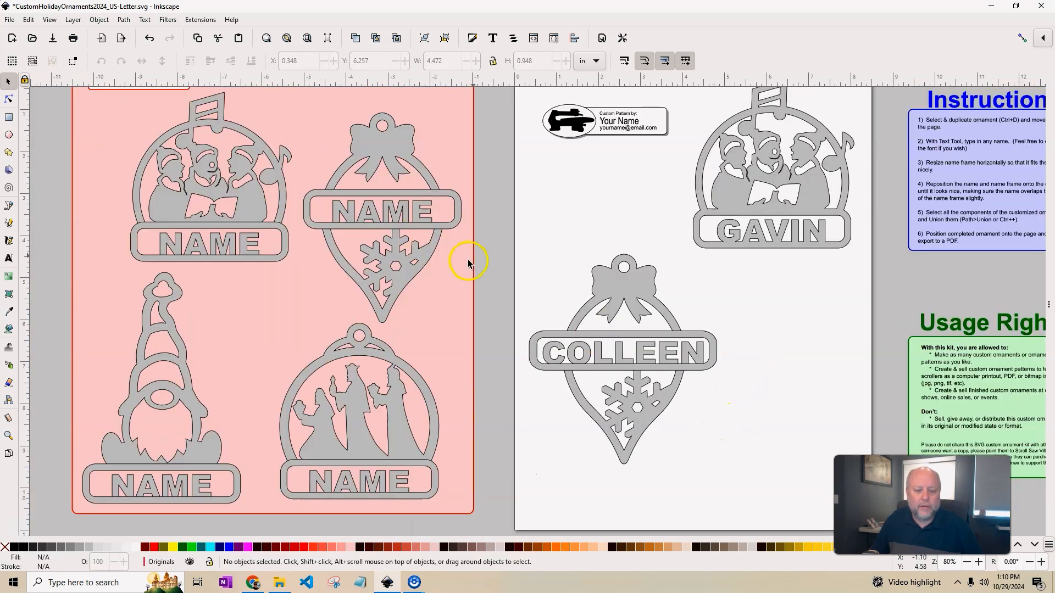
pyautogui.moveTo(497, 219); pyautogui.dragTo(779, 492)
# Union the bulb ornament parts into a single 322-node path.
pyautogui.click(123, 19)
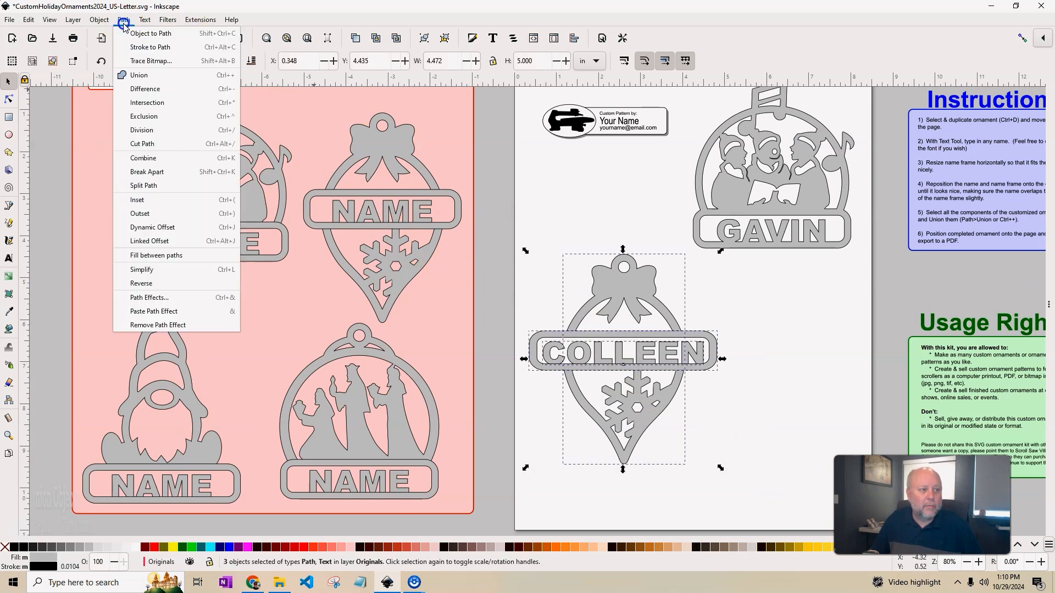
pyautogui.click(133, 75)
pyautogui.scroll(3, 664, 357)
pyautogui.scroll(1, 663, 363)
# Move the merged bulb ornament up to the page's upper left.
pyautogui.scroll(-1, 661, 367)
pyautogui.scroll(-2, 662, 370)
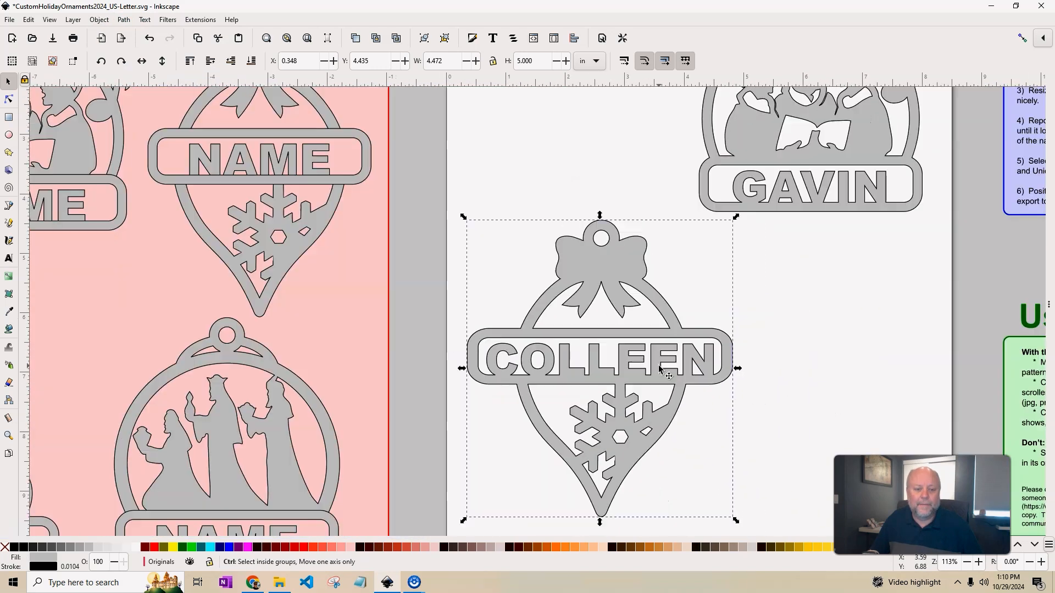
pyautogui.scroll(-1, 659, 369)
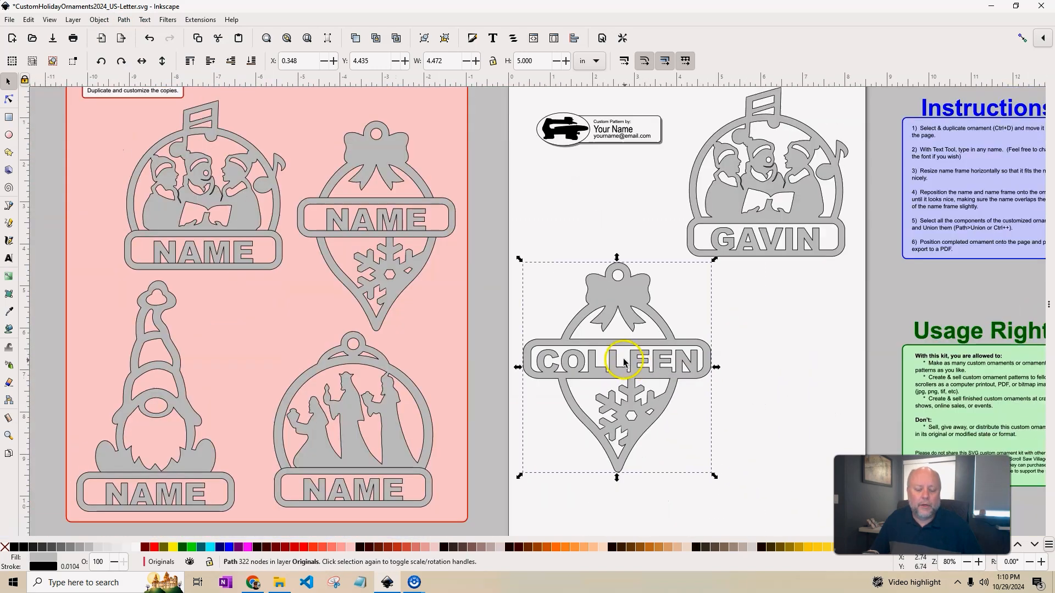
pyautogui.moveTo(663, 365); pyautogui.dragTo(643, 263)
pyautogui.moveTo(667, 400); pyautogui.dragTo(710, 328)
# Undo the accidental move of the template gnome off the originals.
pyautogui.scroll(-1, 711, 329)
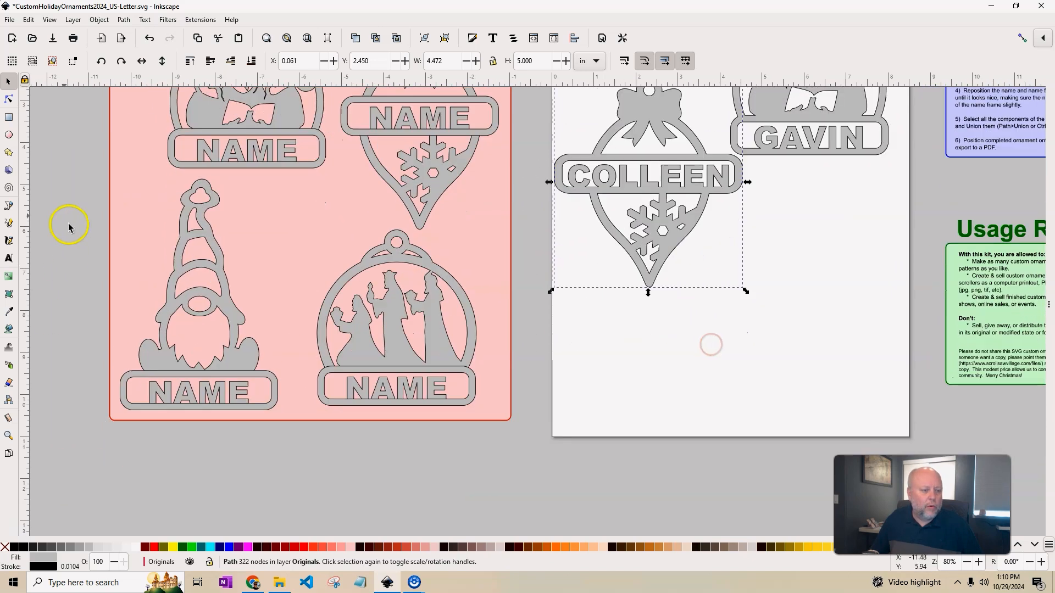
pyautogui.moveTo(79, 172); pyautogui.dragTo(308, 438)
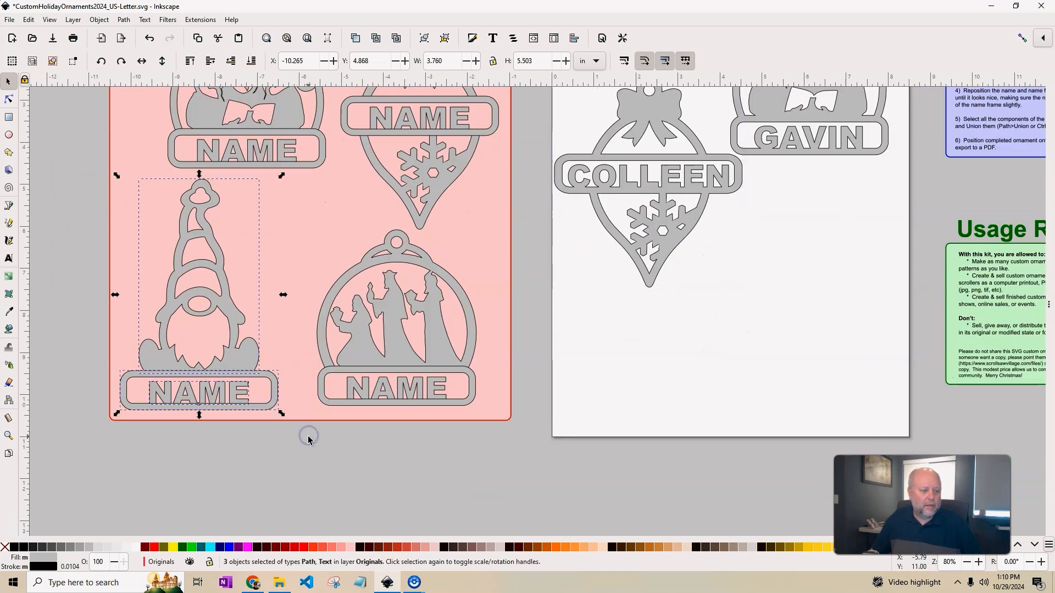
pyautogui.moveTo(226, 329); pyautogui.dragTo(854, 354)
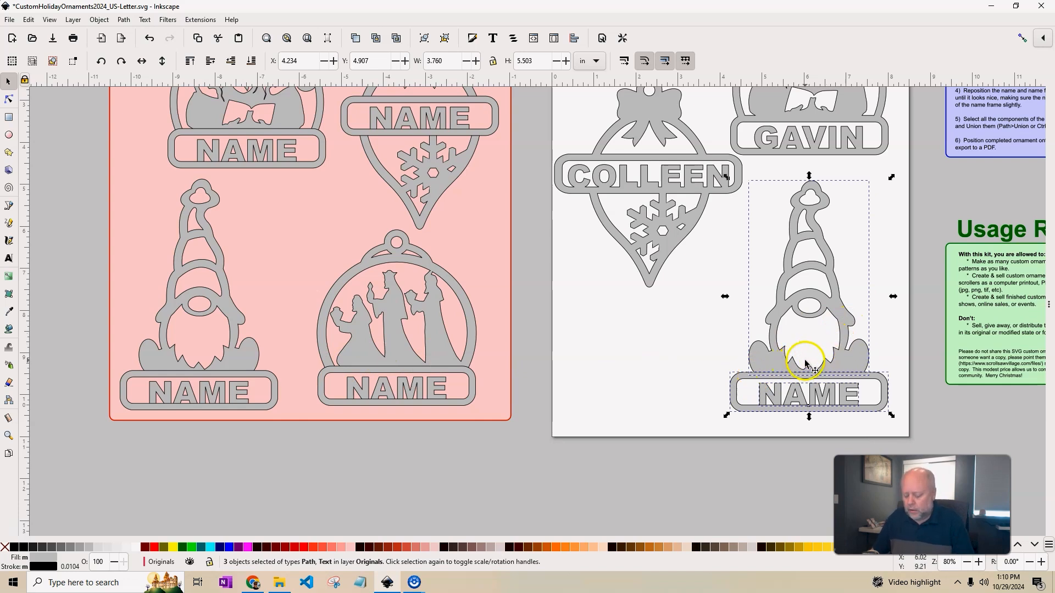
pyautogui.press('Delete')
# Copy the gnome ornament with its name frame and paste the copy at the page's lower right.
pyautogui.moveTo(81, 159); pyautogui.dragTo(317, 456)
pyautogui.hotkey('ctrl', 'c')
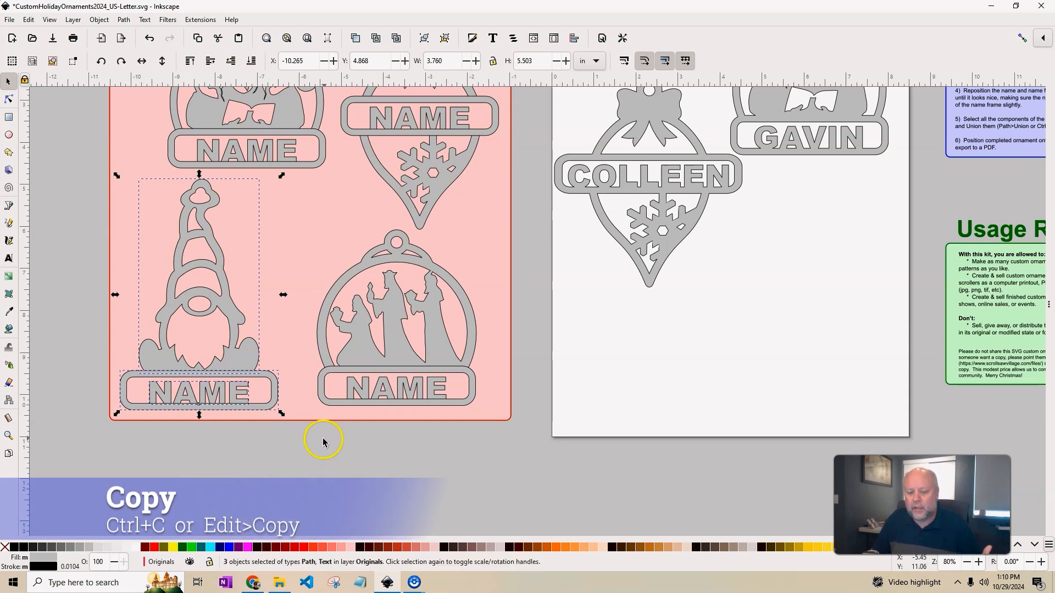
pyautogui.click(749, 349)
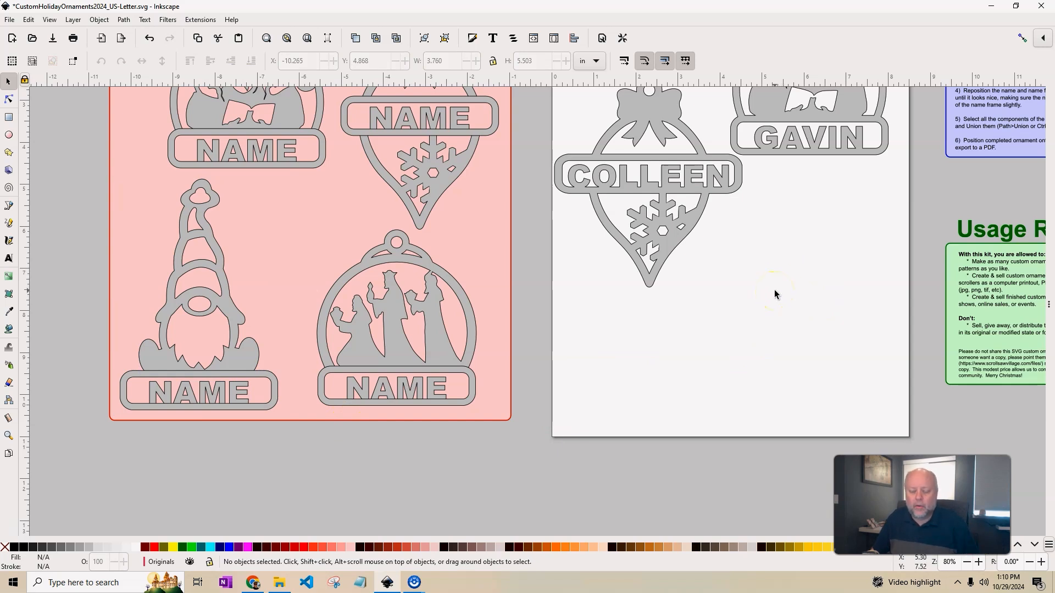
pyautogui.press('ctrl')
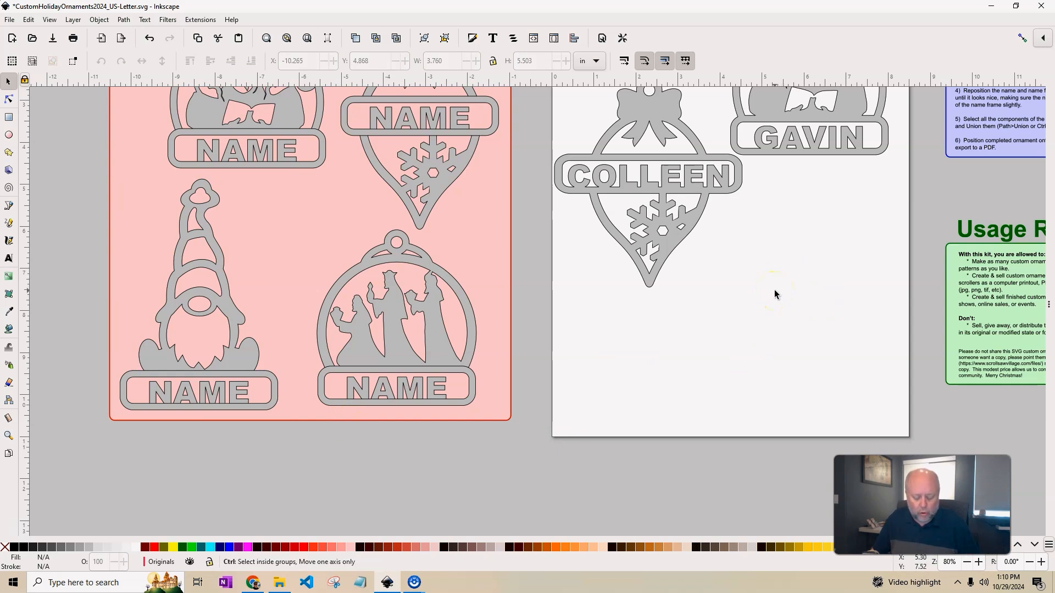
pyautogui.hotkey('ctrl', 'v')
pyautogui.moveTo(776, 297); pyautogui.dragTo(816, 302)
pyautogui.moveTo(902, 313); pyautogui.dragTo(796, 278)
pyautogui.scroll(-2, 587, 485)
pyautogui.click(696, 326)
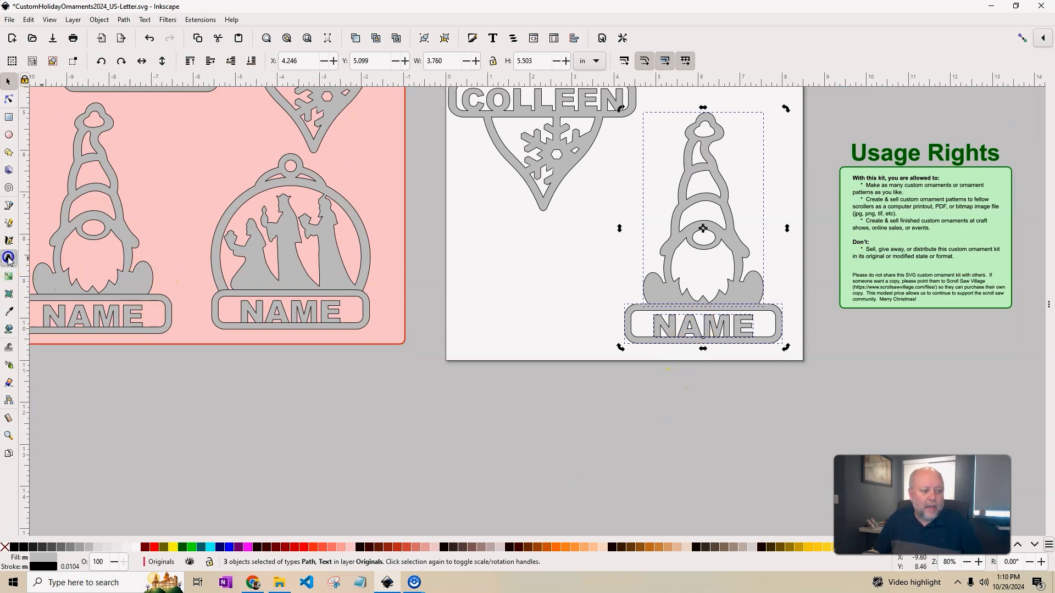
# Type the custom name over the gnome's NAME placeholder, fixing a typo along the way.
pyautogui.click(9, 258)
pyautogui.doubleClick(712, 326)
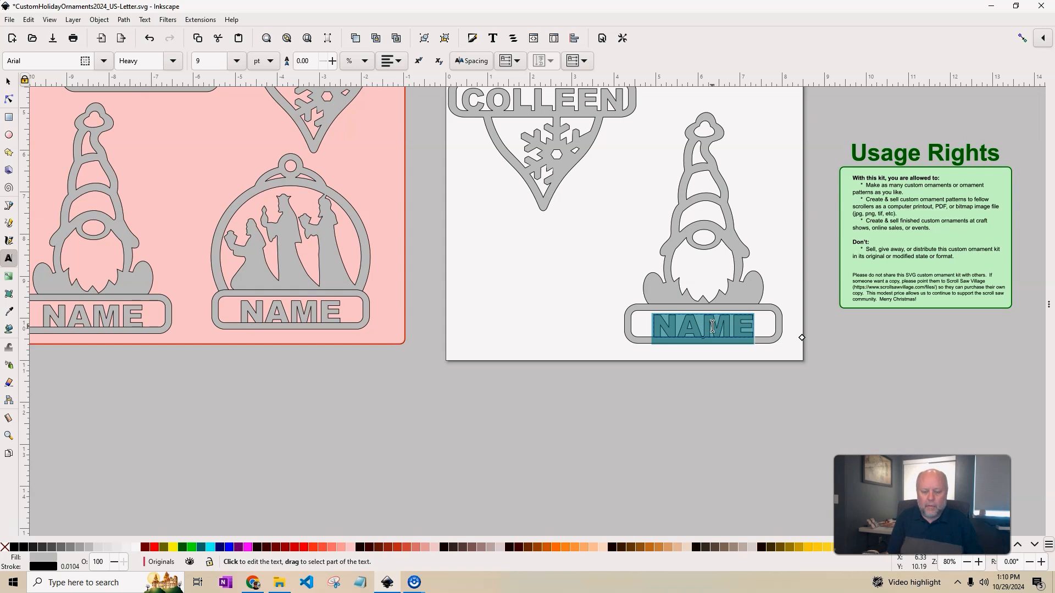
pyautogui.write('TAVI')
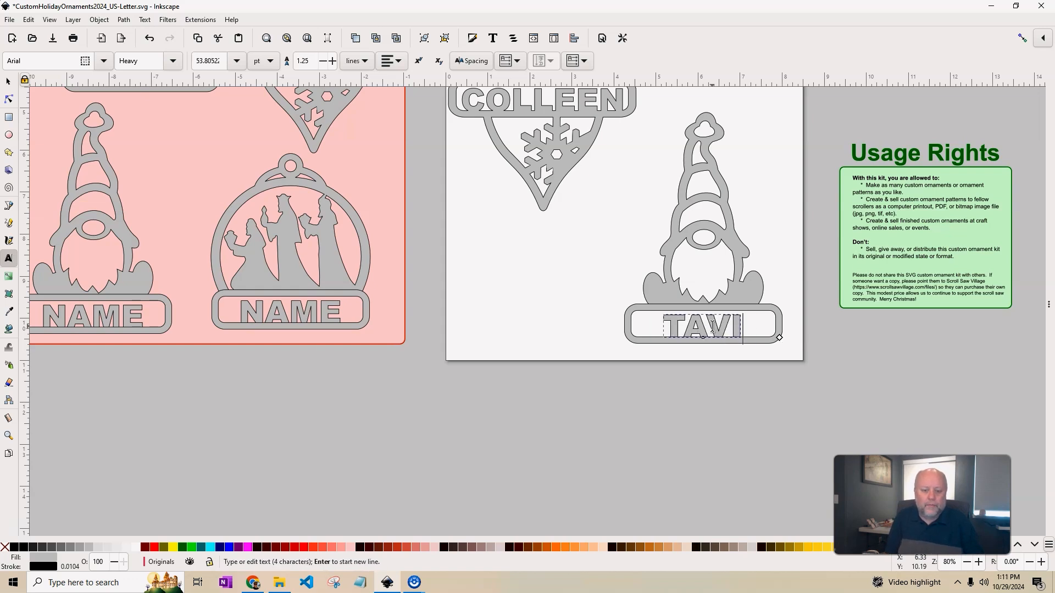
pyautogui.press('BackSpace')
pyautogui.press('BackSpace')
pyautogui.press('BackSpace')
pyautogui.write('R')
pyautogui.write('IS')
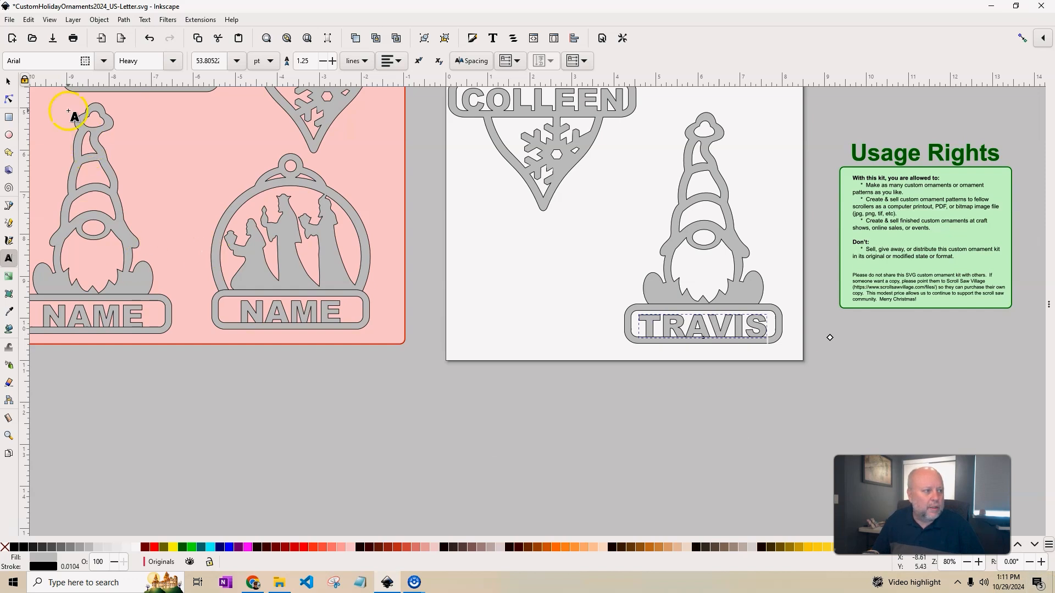
# Pan the canvas to bring the ornaments and instructions back into view.
pyautogui.click(11, 83)
pyautogui.moveTo(738, 427); pyautogui.dragTo(614, 525)
pyautogui.scroll(-4, 615, 525)
pyautogui.scroll(2, 593, 364)
pyautogui.moveTo(720, 345); pyautogui.dragTo(656, 443)
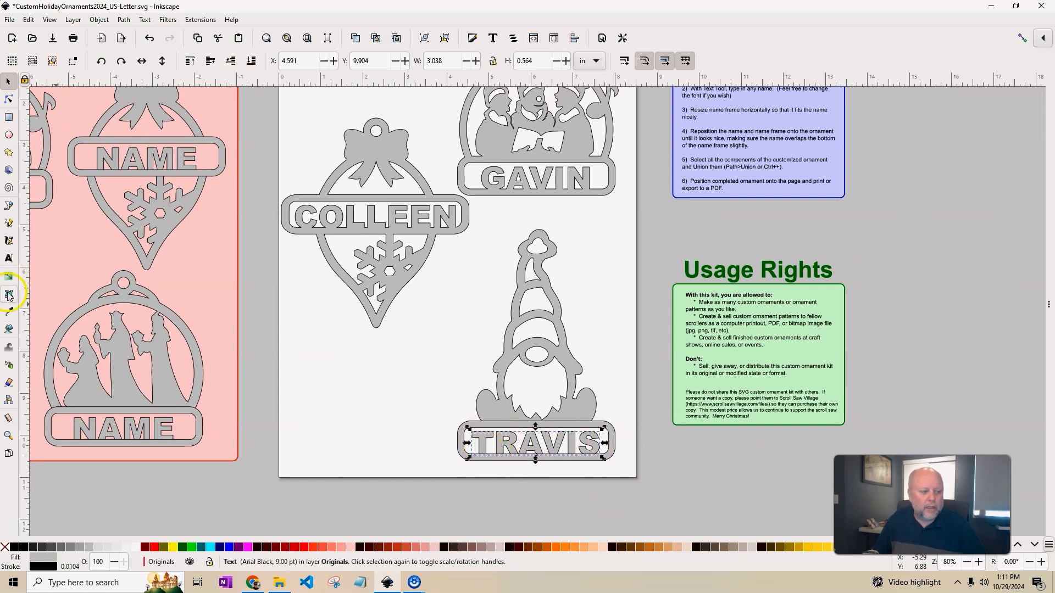
pyautogui.click(9, 259)
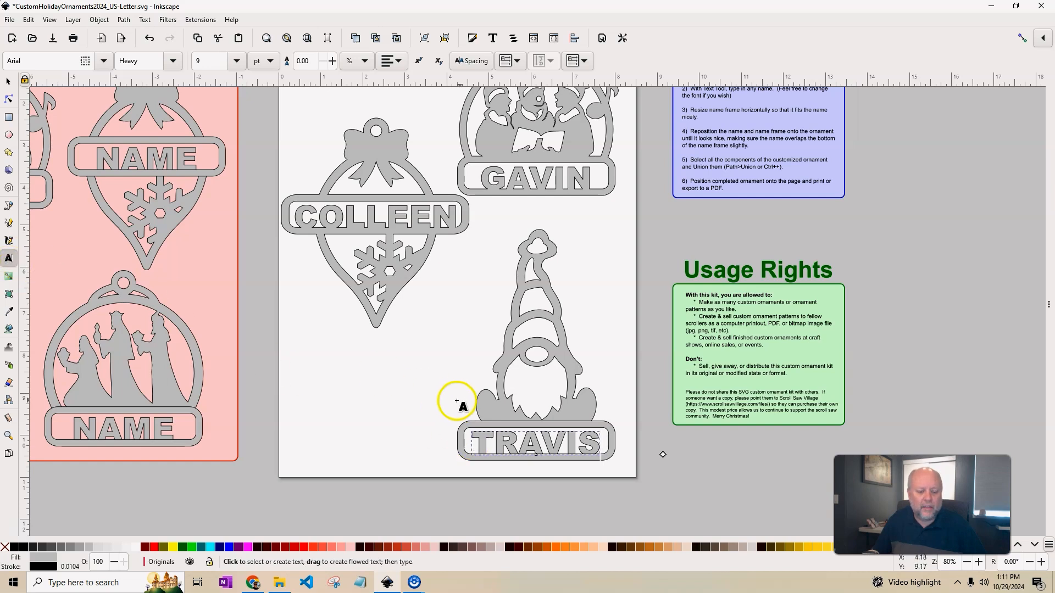
# Select the gnome's name text and preview the Battle Bots and Britannic Bold fonts on it.
pyautogui.doubleClick(531, 443)
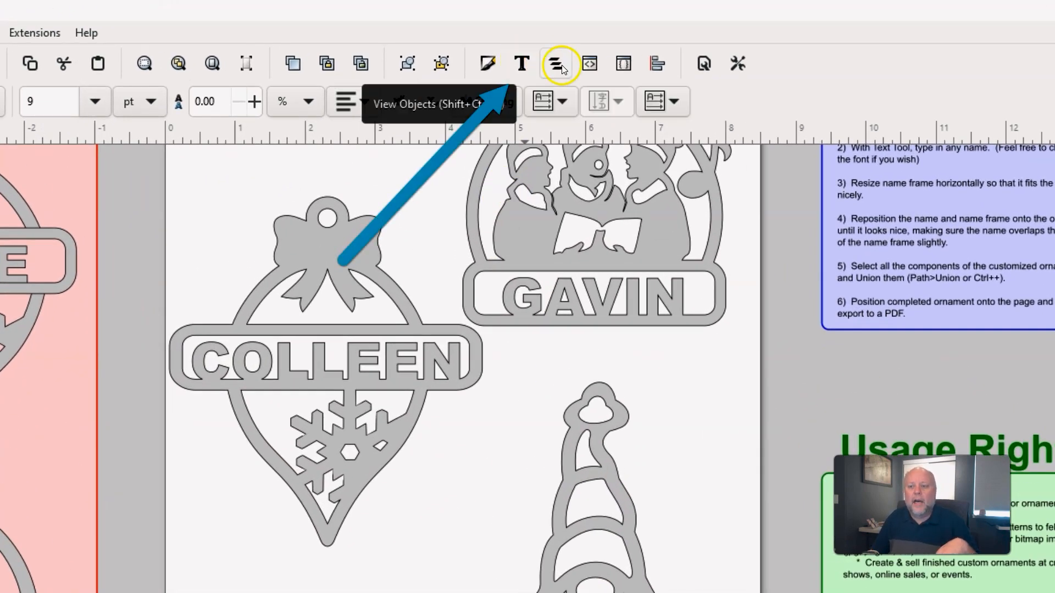
pyautogui.click(528, 64)
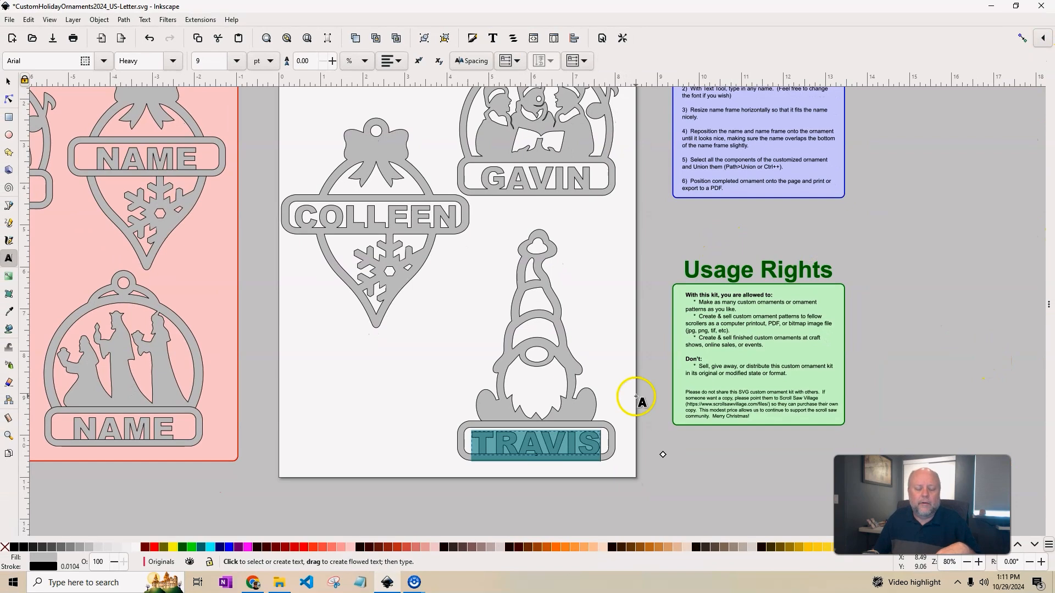
pyautogui.click(492, 38)
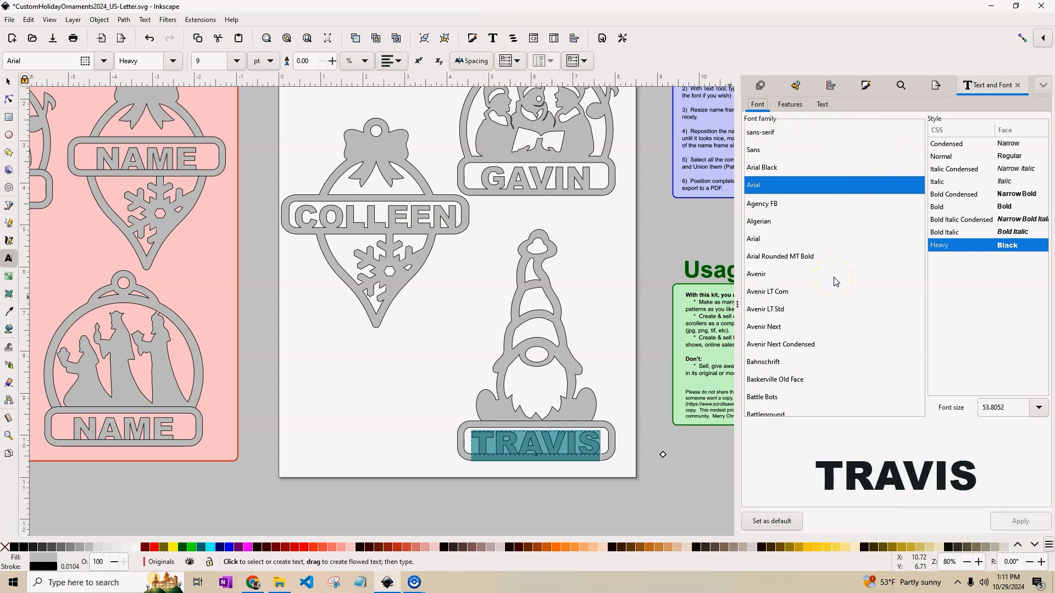
pyautogui.scroll(-3, 836, 281)
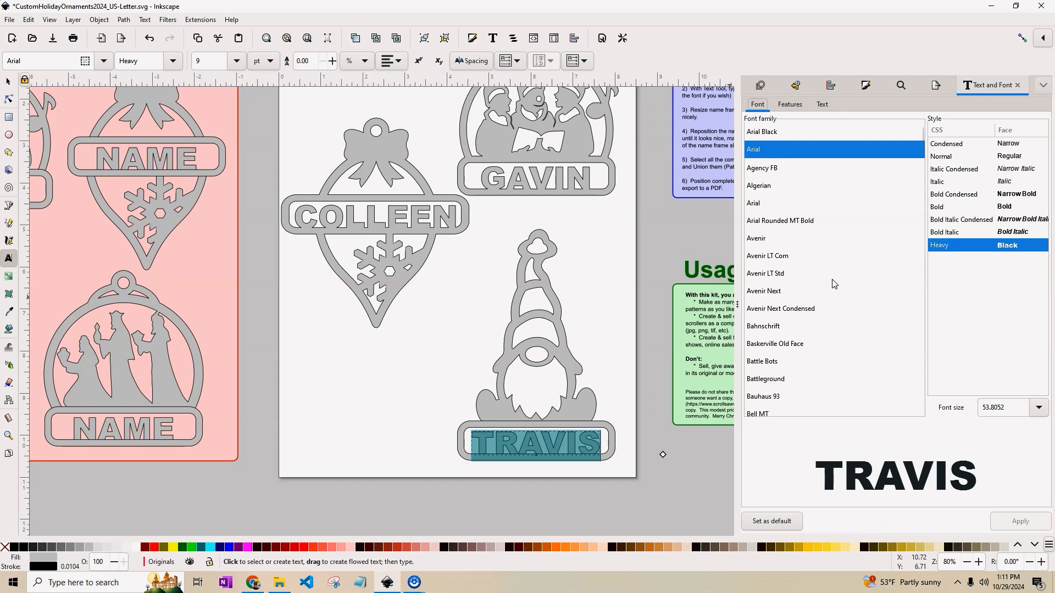
pyautogui.click(786, 257)
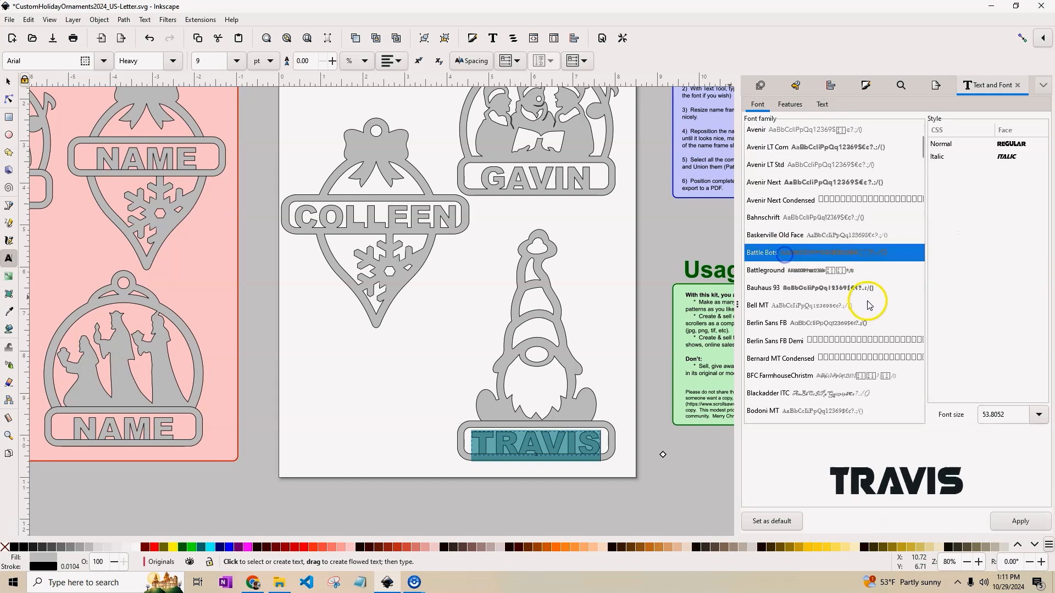
pyautogui.scroll(-2, 857, 299)
pyautogui.scroll(-4, 859, 309)
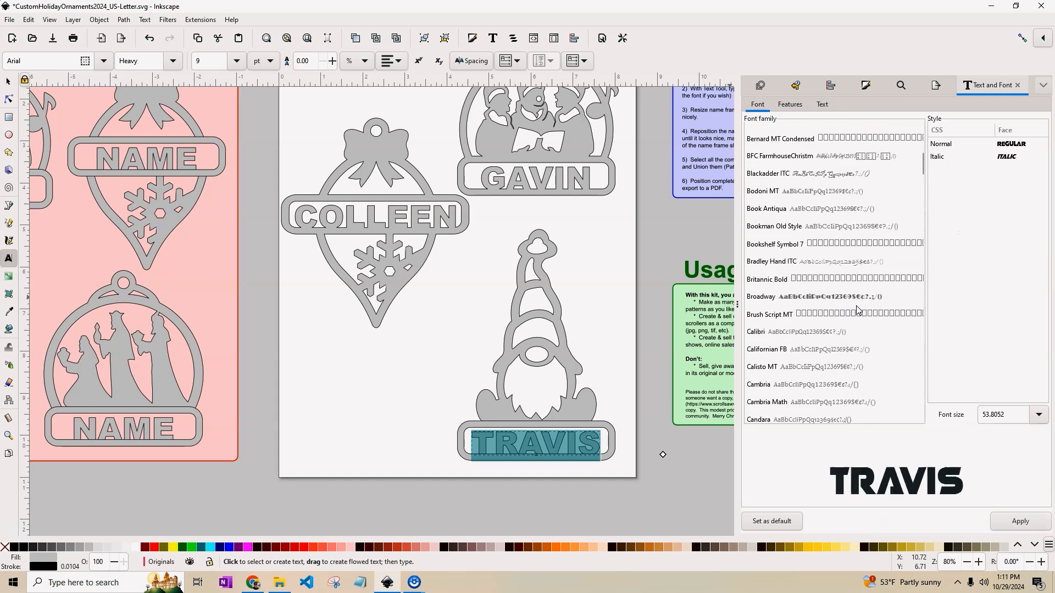
pyautogui.click(766, 280)
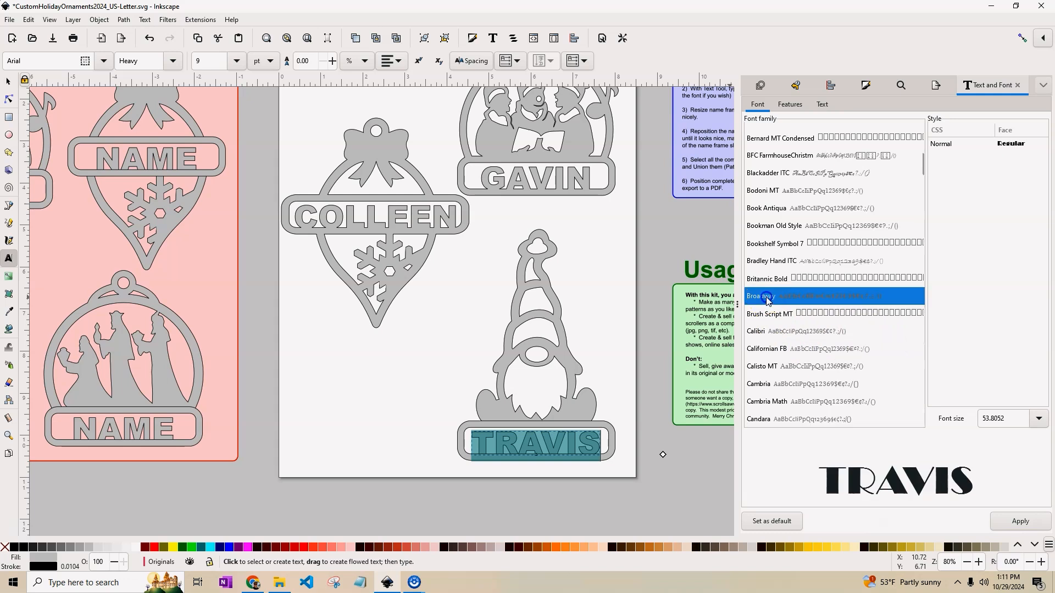
# Apply the Flower font to the gnome's name text.
pyautogui.scroll(-8, 757, 299)
pyautogui.click(762, 269)
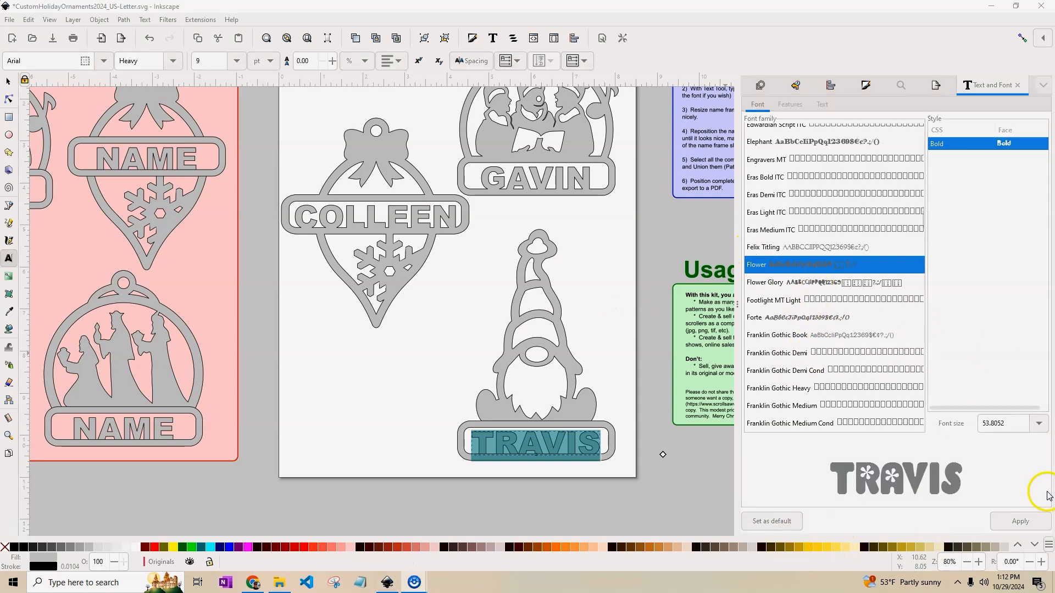
pyautogui.click(756, 262)
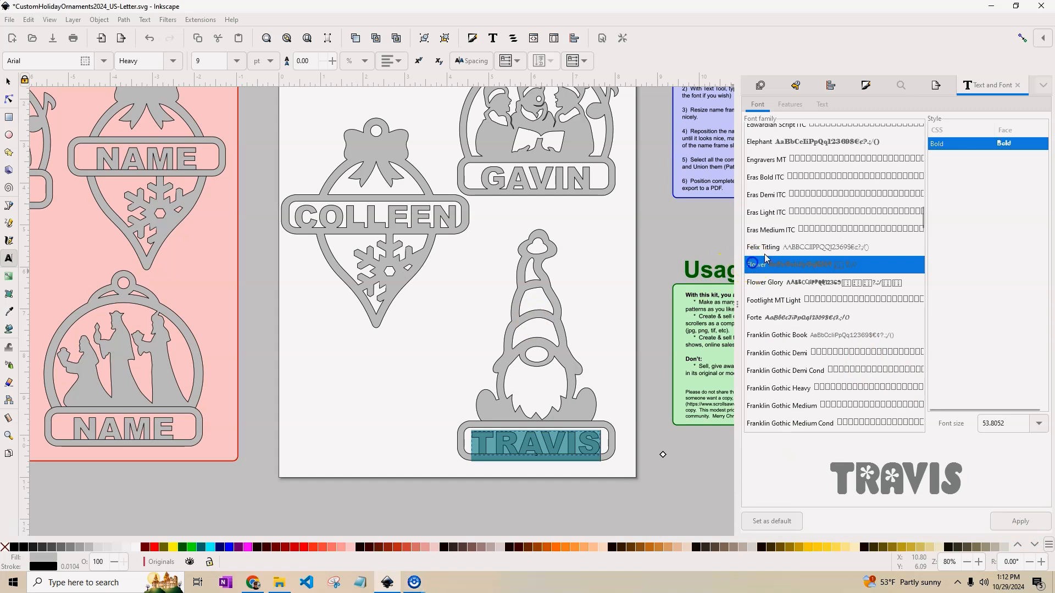
pyautogui.click(936, 141)
pyautogui.click(1026, 525)
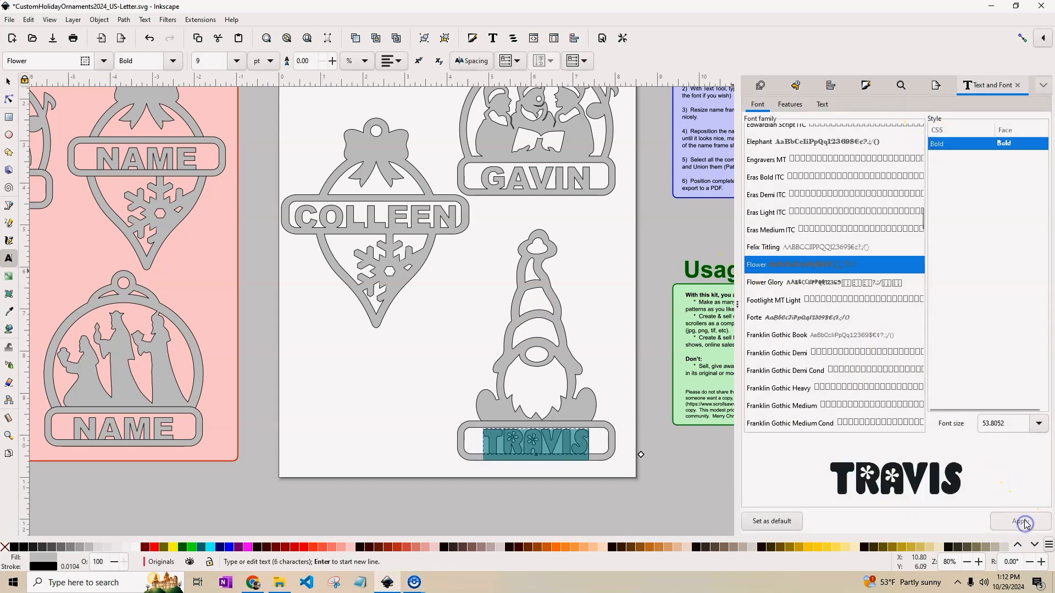
pyautogui.click(637, 416)
pyautogui.click(534, 463)
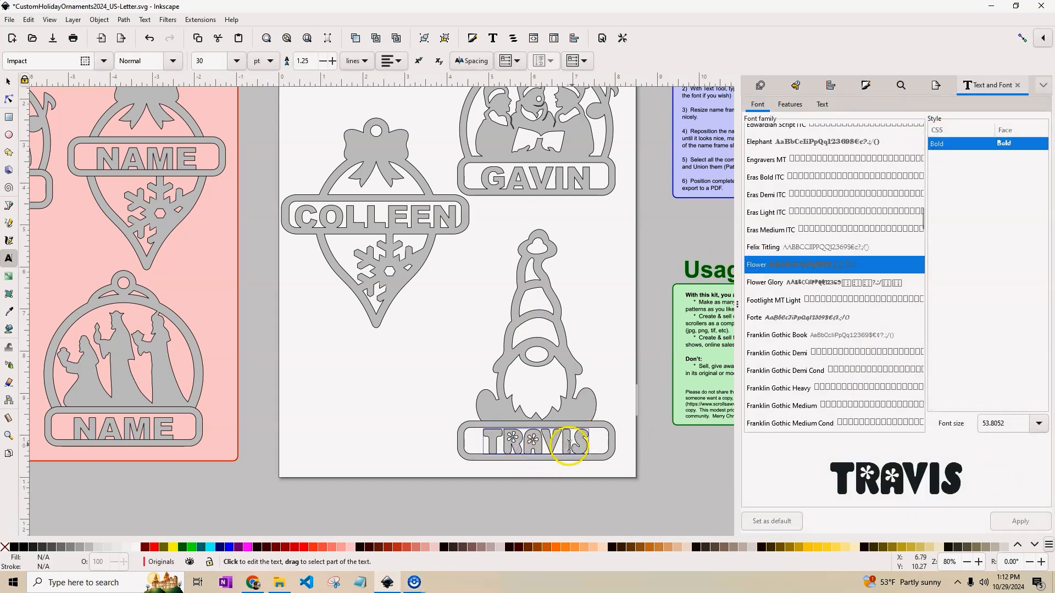
pyautogui.click(8, 81)
# Widen the Flower-font name on both sides to fill the frame and nudge it up slightly.
pyautogui.click(474, 362)
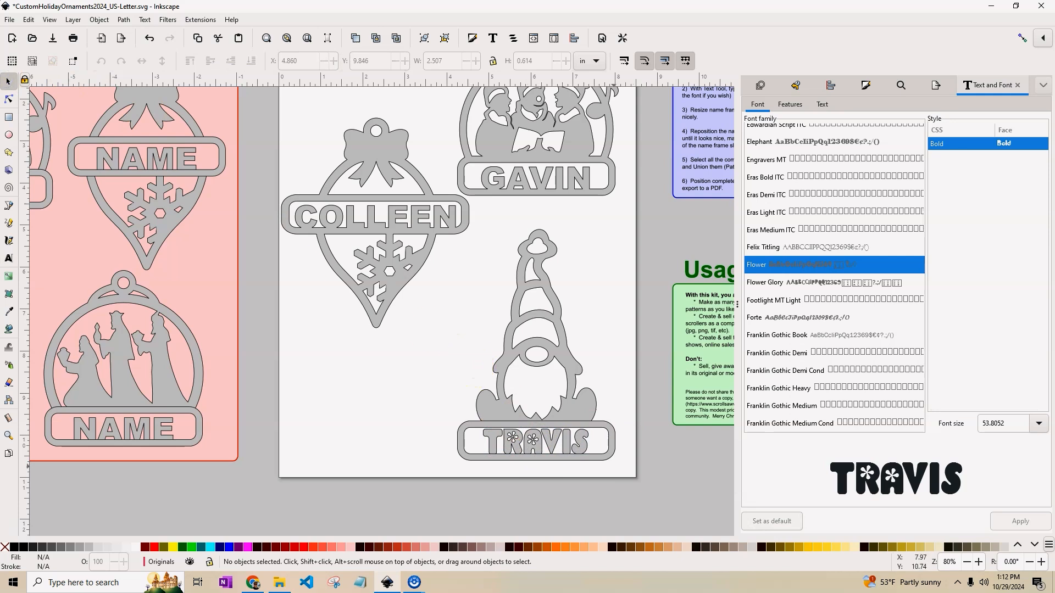
pyautogui.scroll(3, 555, 450)
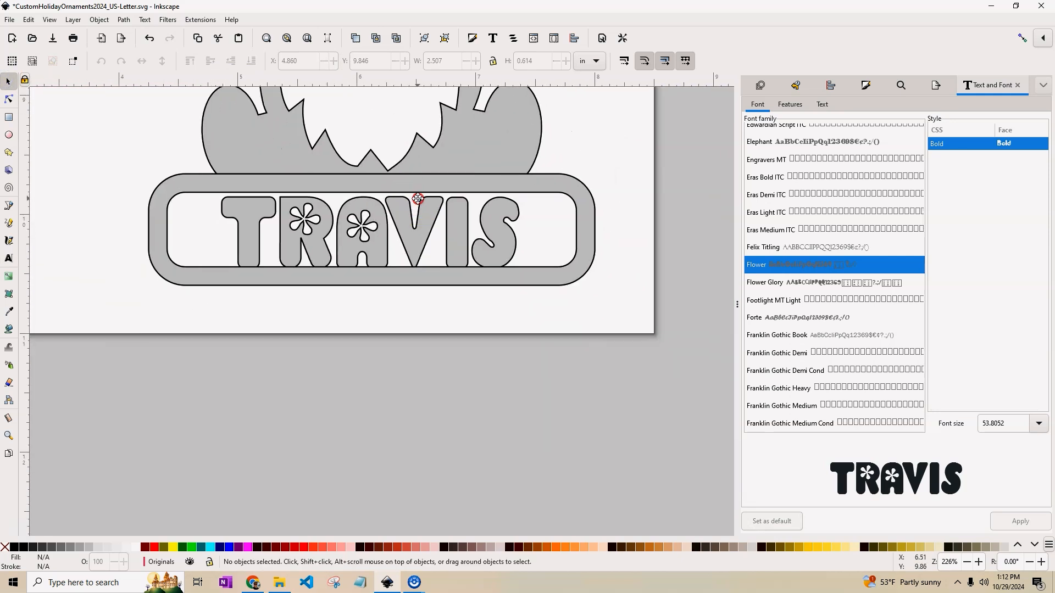
pyautogui.scroll(-2, 436, 208)
pyautogui.click(513, 212)
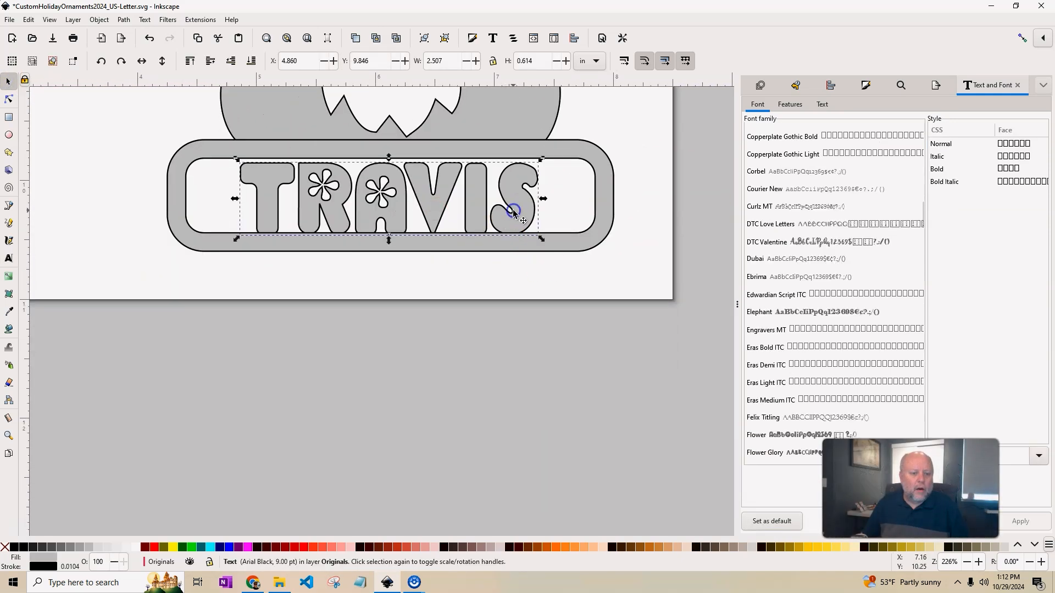
pyautogui.moveTo(542, 197); pyautogui.dragTo(588, 198)
pyautogui.moveTo(235, 199); pyautogui.dragTo(203, 200)
pyautogui.scroll(5, 627, 296)
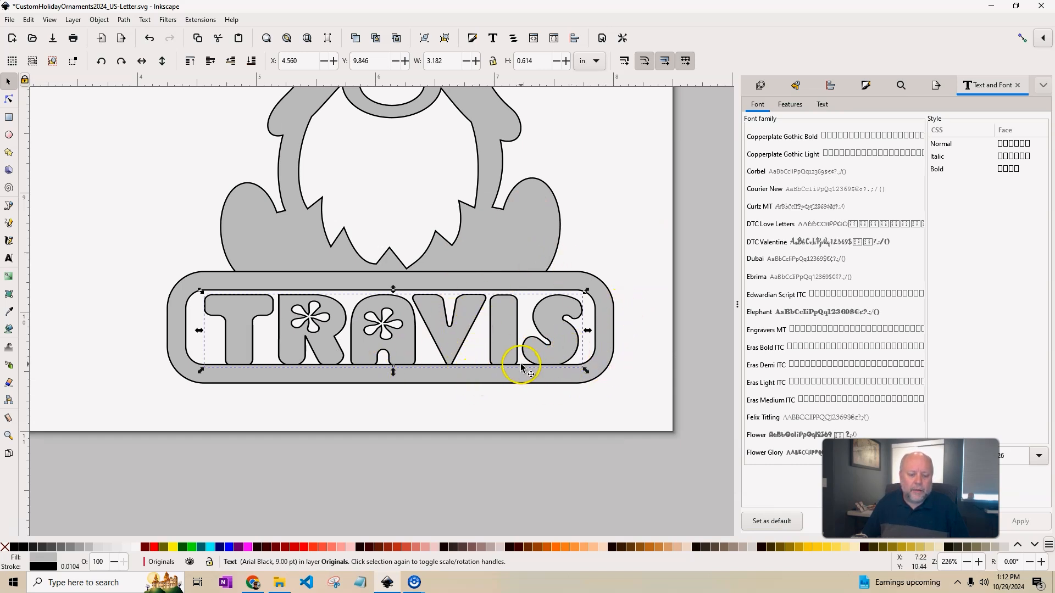
pyautogui.press('Up')
pyautogui.press('Up')
pyautogui.press('Up')
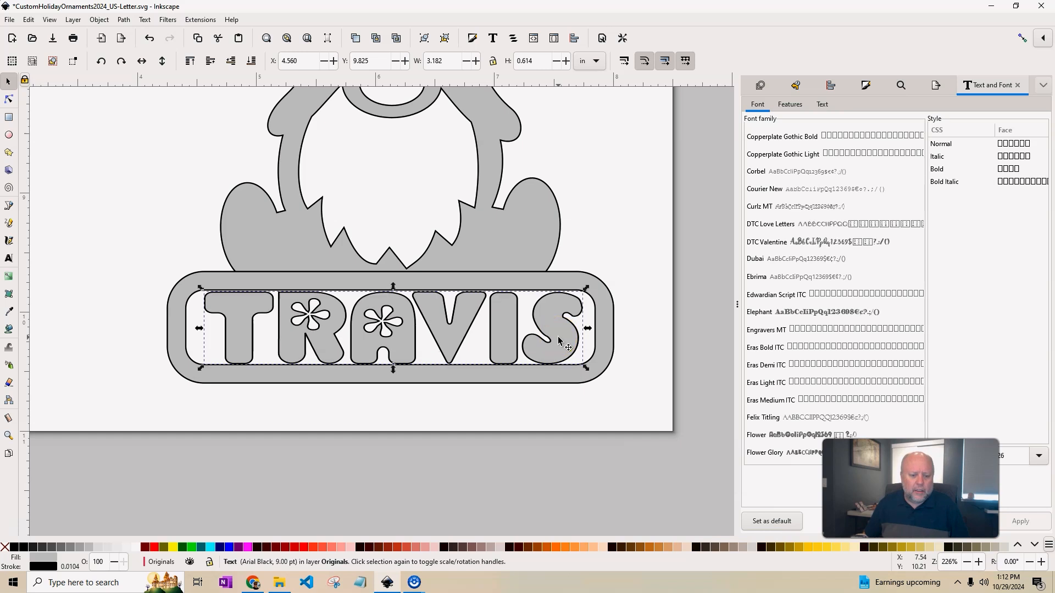
pyautogui.press('Down')
pyautogui.press('Down')
pyautogui.press('Down')
pyautogui.press('Down')
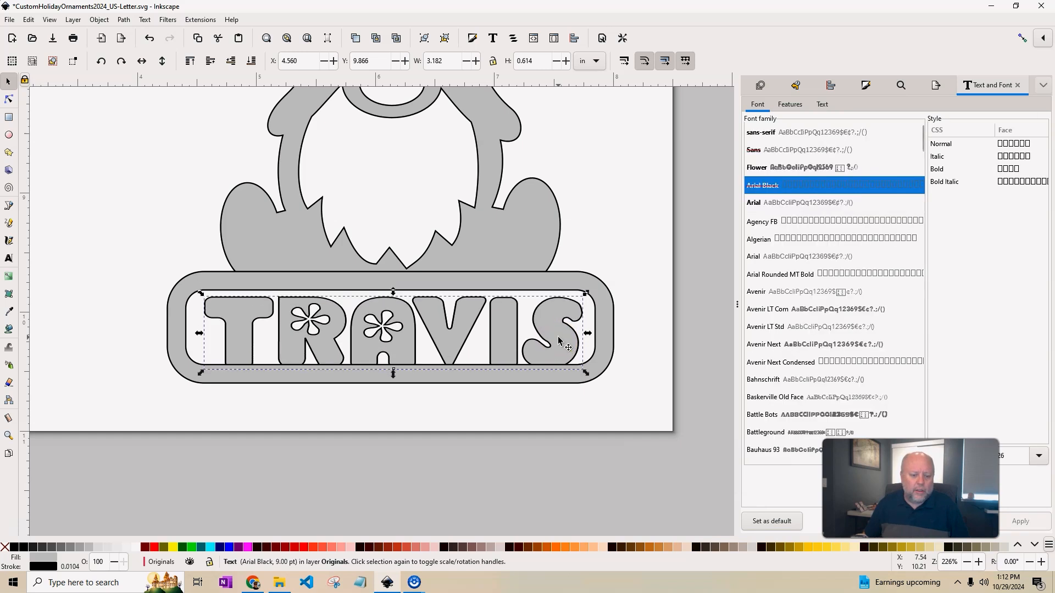
pyautogui.press('Up')
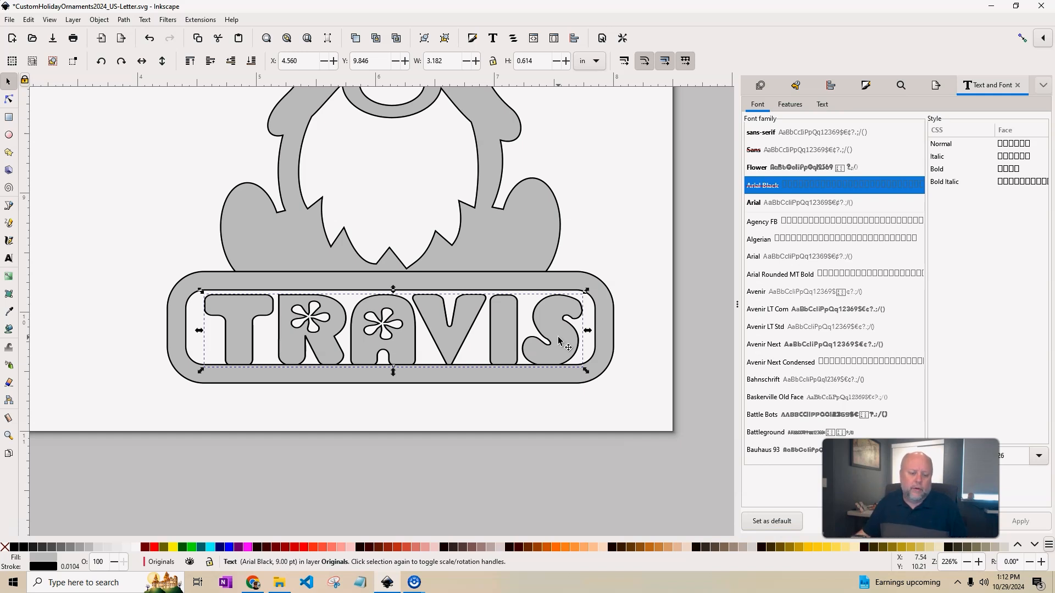
pyautogui.keyDown('ctrl'); pyautogui.scroll(-3, 625, 358); pyautogui.keyUp('ctrl')
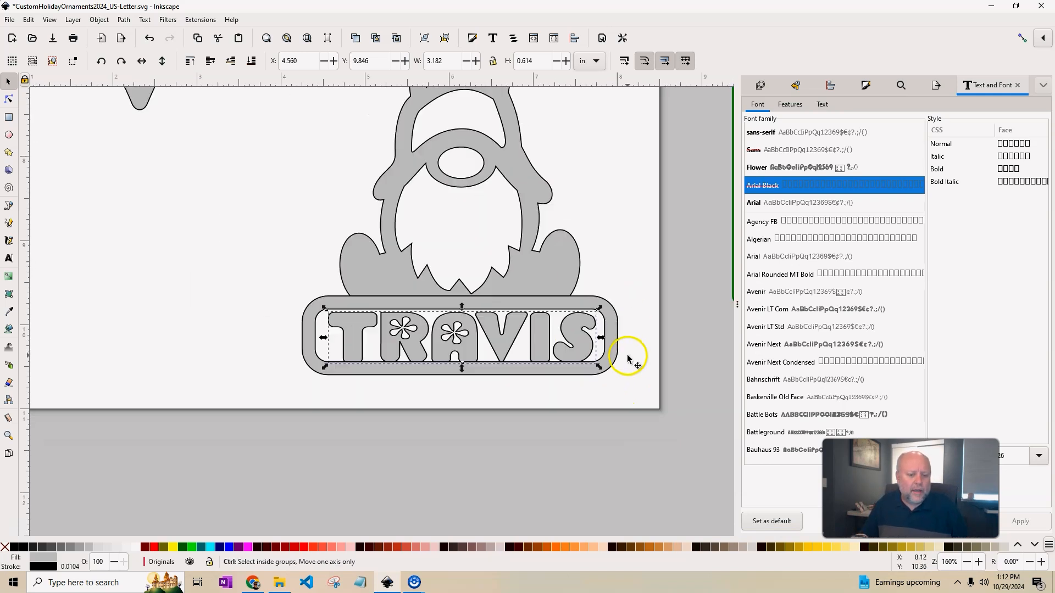
pyautogui.keyDown('ctrl'); pyautogui.scroll(-2, 627, 321); pyautogui.keyUp('ctrl')
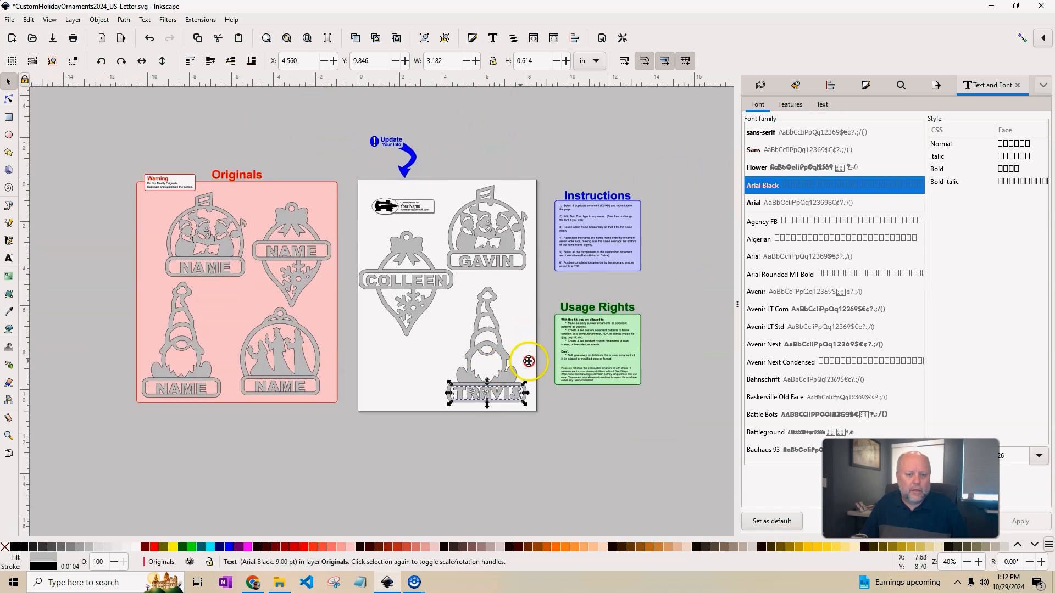
# Union the gnome, its name frame and the name text into a single path.
pyautogui.moveTo(425, 240); pyautogui.dragTo(527, 378)
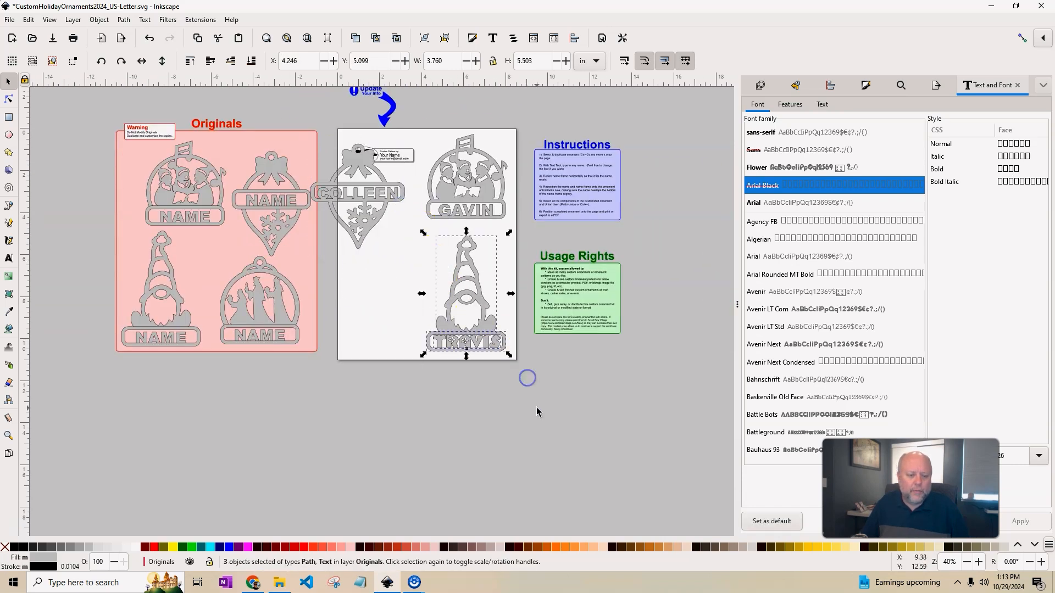
pyautogui.click(124, 20)
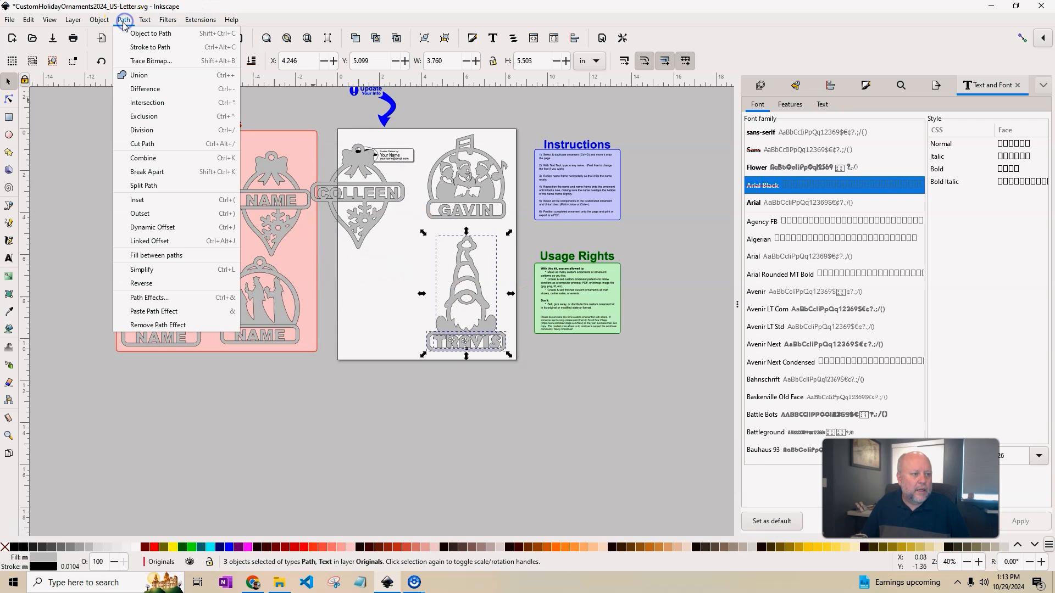
pyautogui.click(135, 75)
pyautogui.scroll(5, 464, 341)
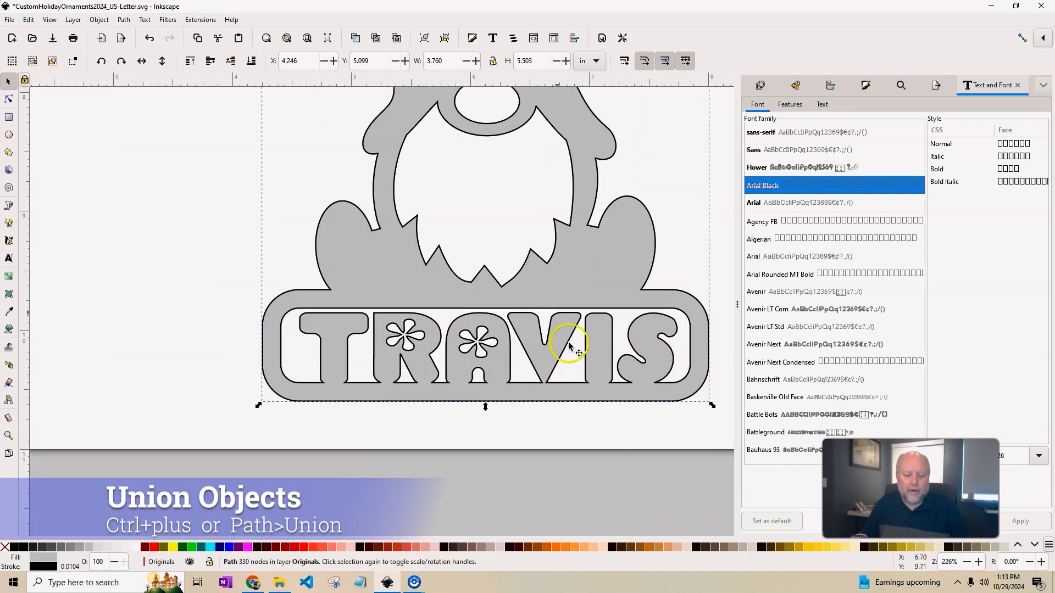
pyautogui.scroll(-3, 657, 367)
# Reposition the two other personalized ornaments and the gnome so all three fit on the page.
pyautogui.moveTo(662, 290); pyautogui.dragTo(532, 388)
pyautogui.scroll(-2, 532, 388)
pyautogui.scroll(1, 401, 307)
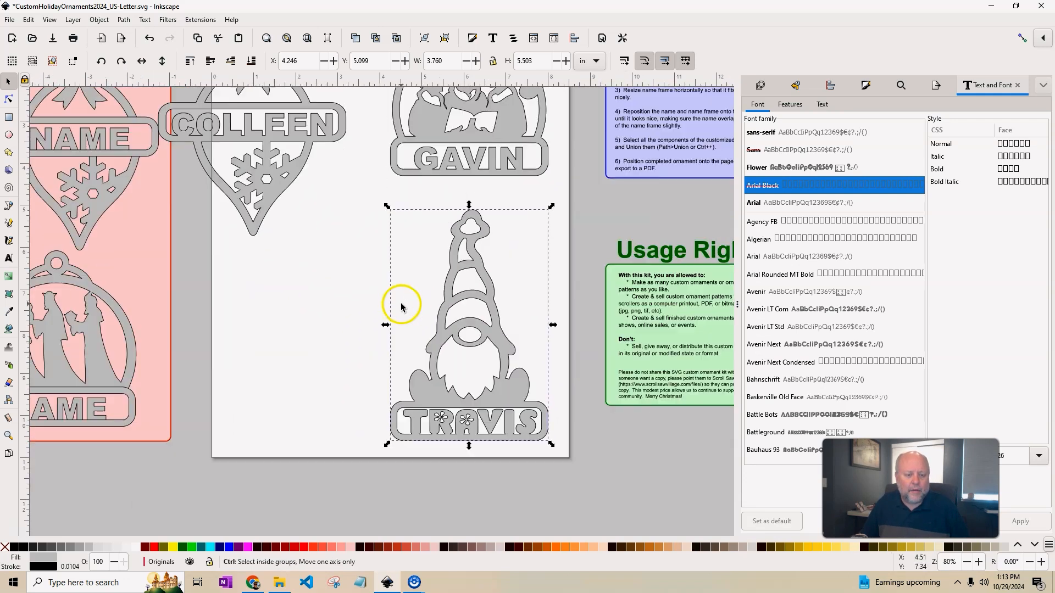
pyautogui.scroll(-1, 399, 311)
pyautogui.moveTo(349, 284); pyautogui.dragTo(413, 330)
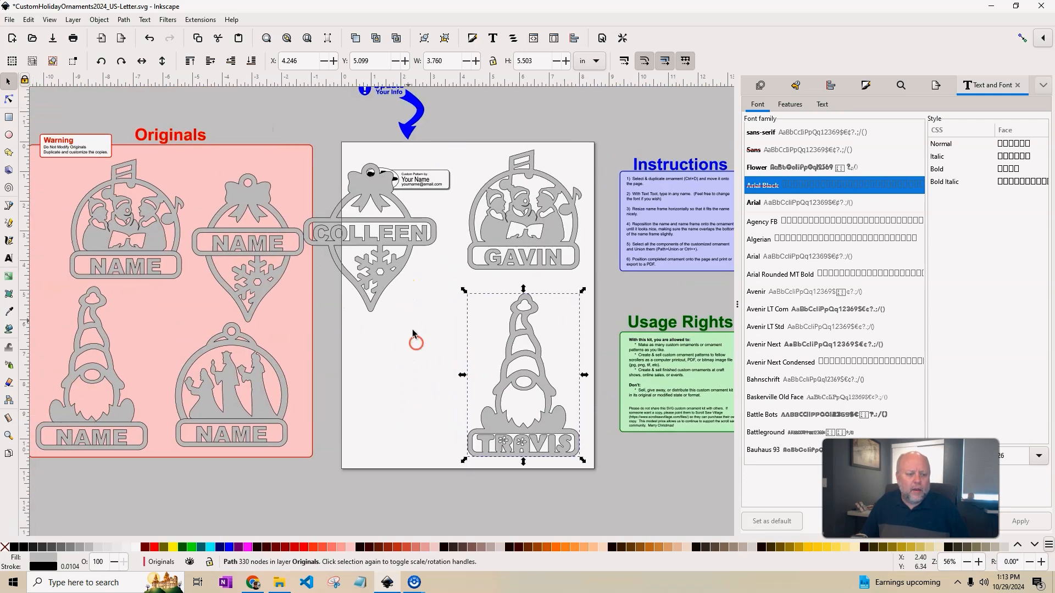
pyautogui.moveTo(395, 256); pyautogui.dragTo(447, 331)
pyautogui.moveTo(555, 259); pyautogui.dragTo(546, 266)
pyautogui.moveTo(541, 403); pyautogui.dragTo(533, 394)
pyautogui.moveTo(420, 360); pyautogui.dragTo(420, 363)
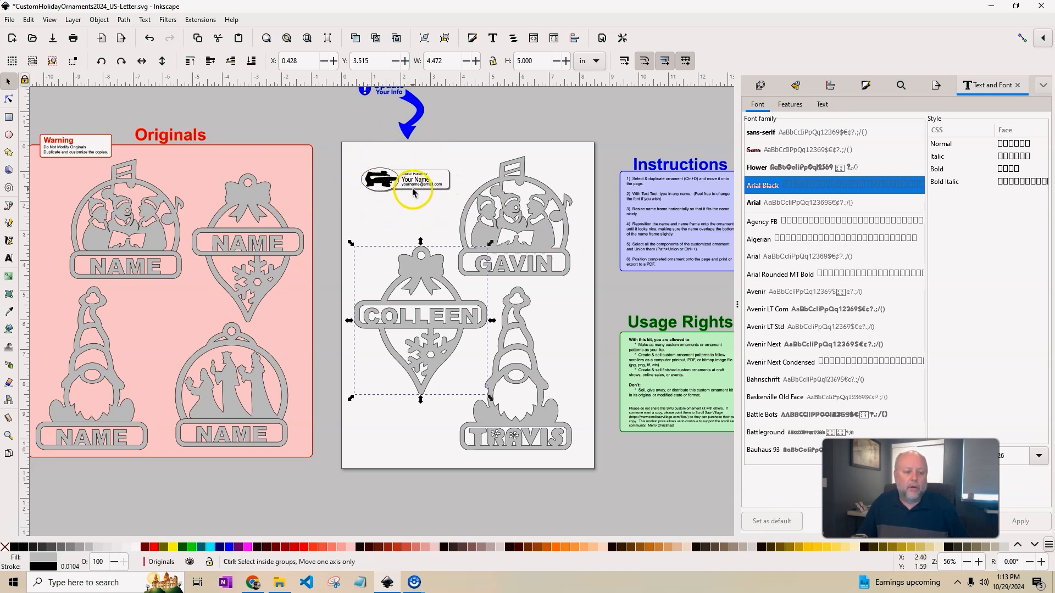
# Replace 'Your Name' in the 'Custom Pattern by' label with the designer's name.
pyautogui.keyDown('ctrl'); pyautogui.scroll(3, 412, 188); pyautogui.keyUp('ctrl')
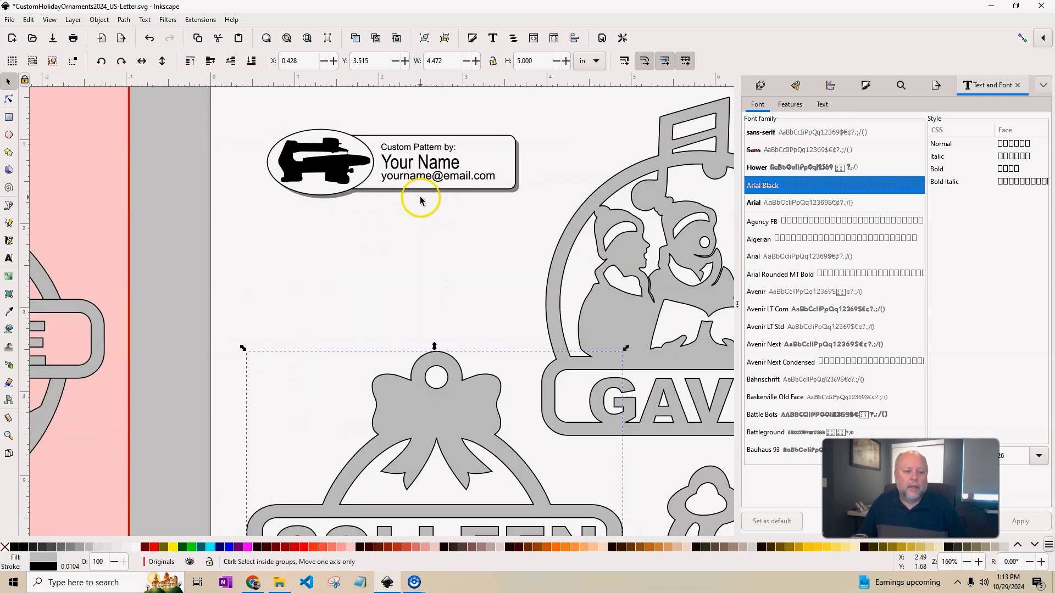
pyautogui.click(10, 261)
pyautogui.doubleClick(437, 162)
pyautogui.click(437, 162)
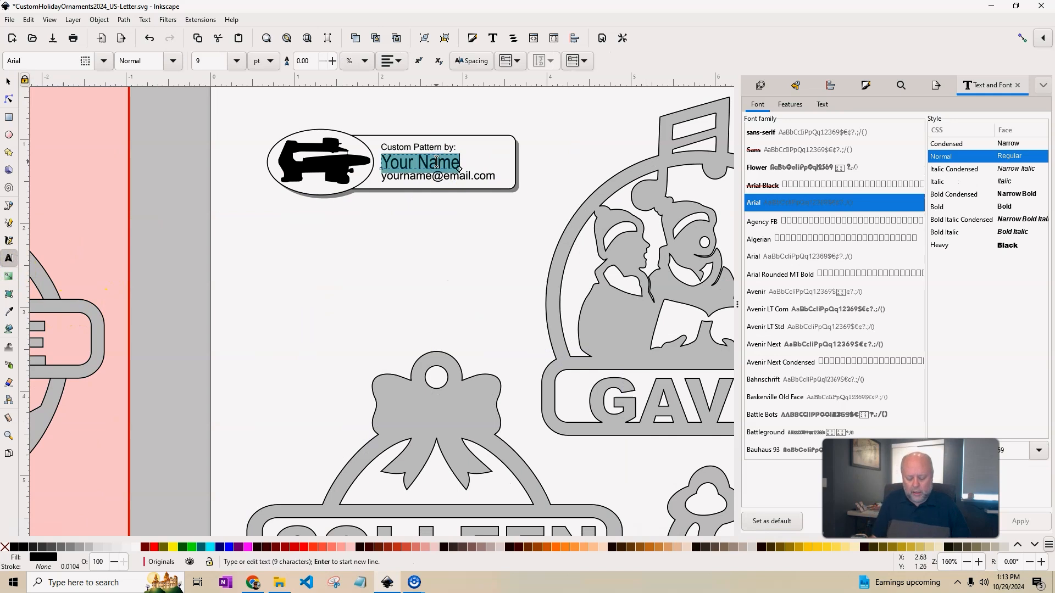
pyautogui.write('t')
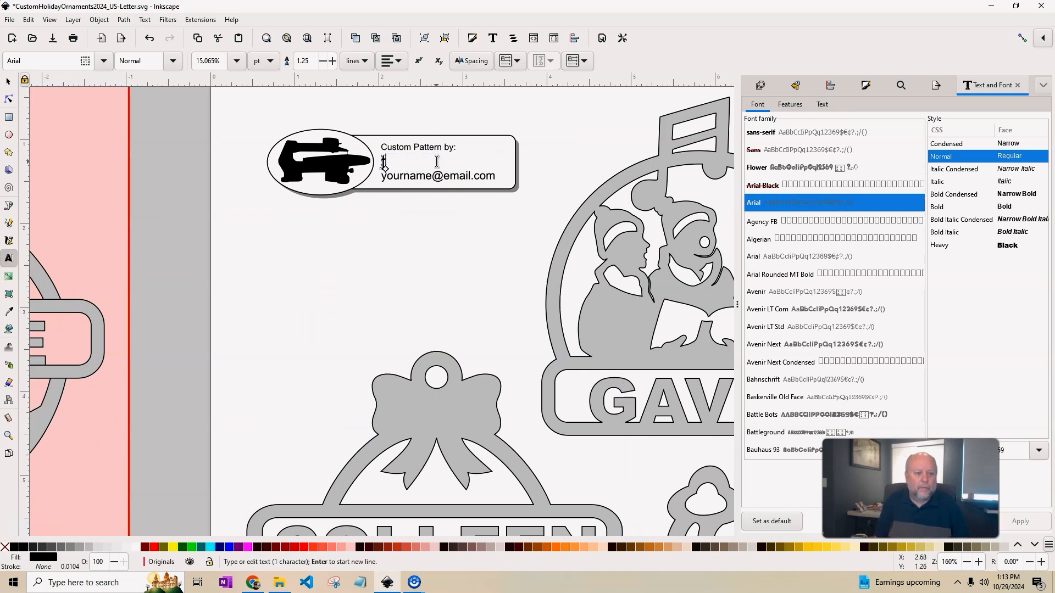
pyautogui.press('capslock')
pyautogui.press('BackSpace')
pyautogui.write('Travis')
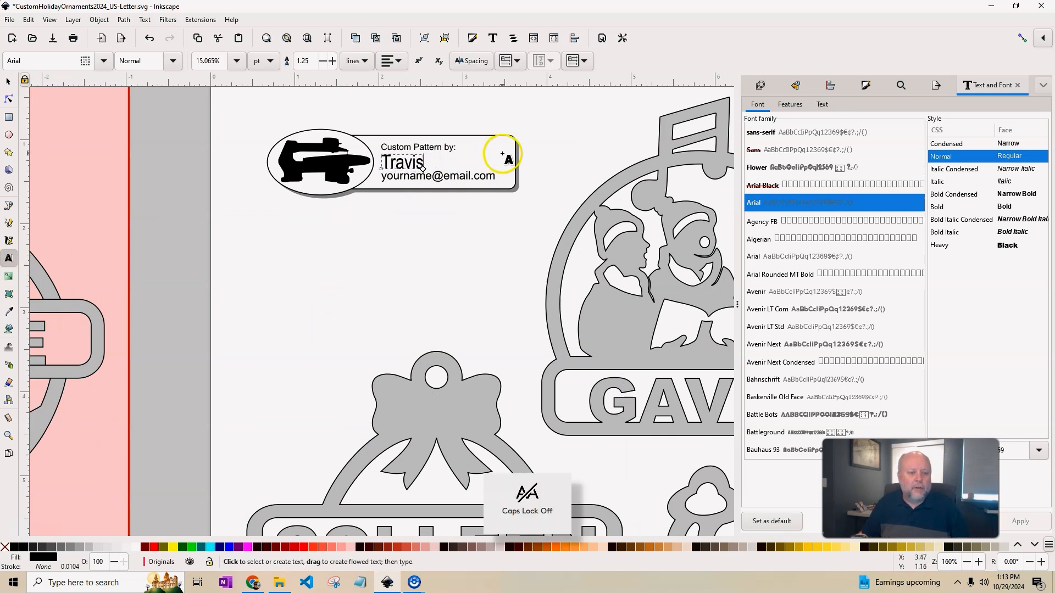
# Enter the contact e-mail address and narrow that line to 1.488 in so it fits.
pyautogui.doubleClick(428, 176)
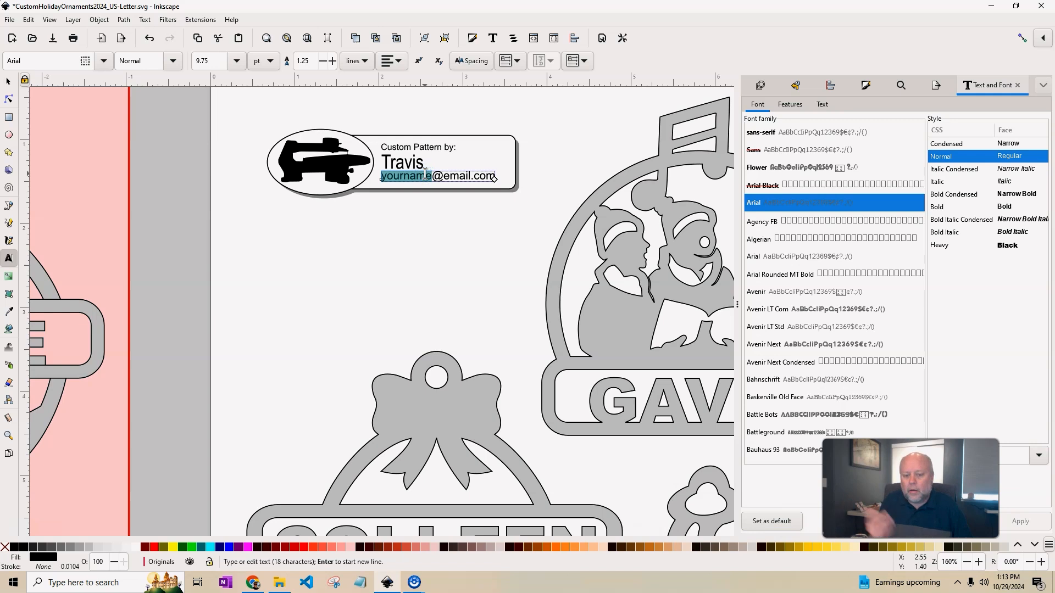
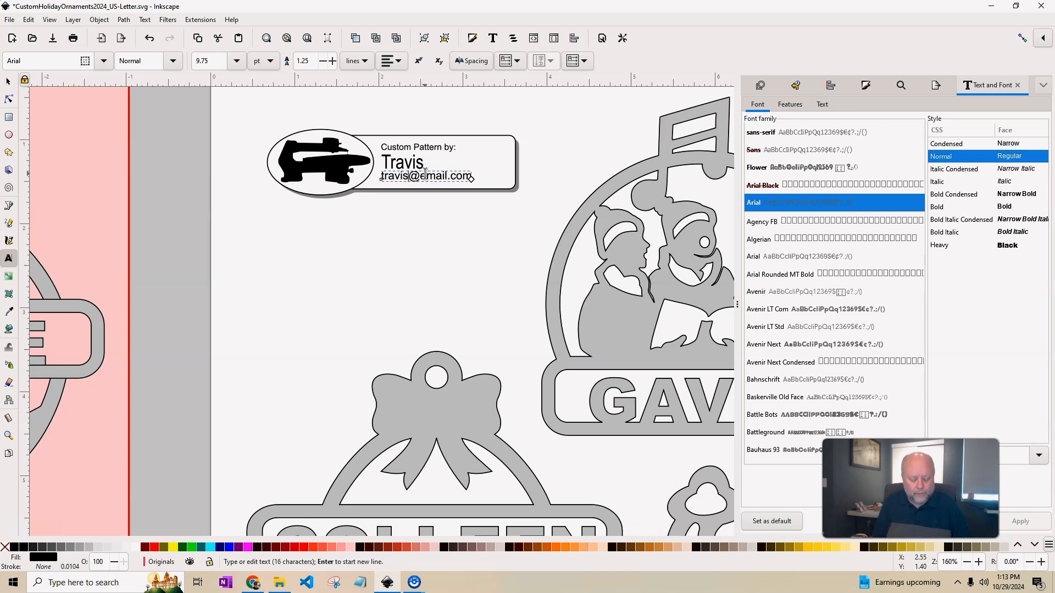
pyautogui.press('Delete')
pyautogui.press('Delete')
pyautogui.click(447, 11)
pyautogui.click(12, 80)
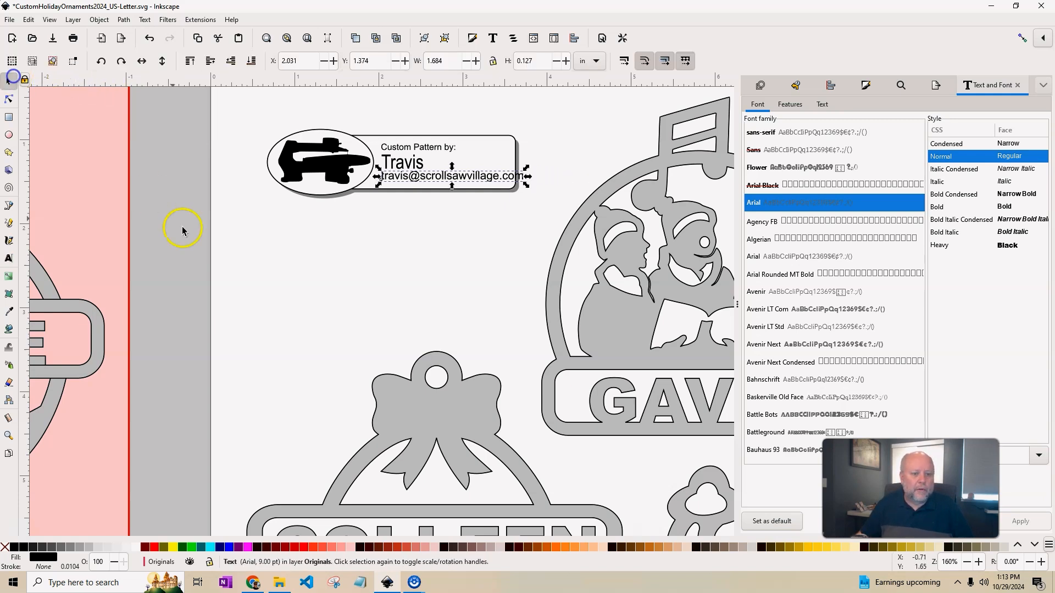
pyautogui.moveTo(527, 177); pyautogui.dragTo(509, 177)
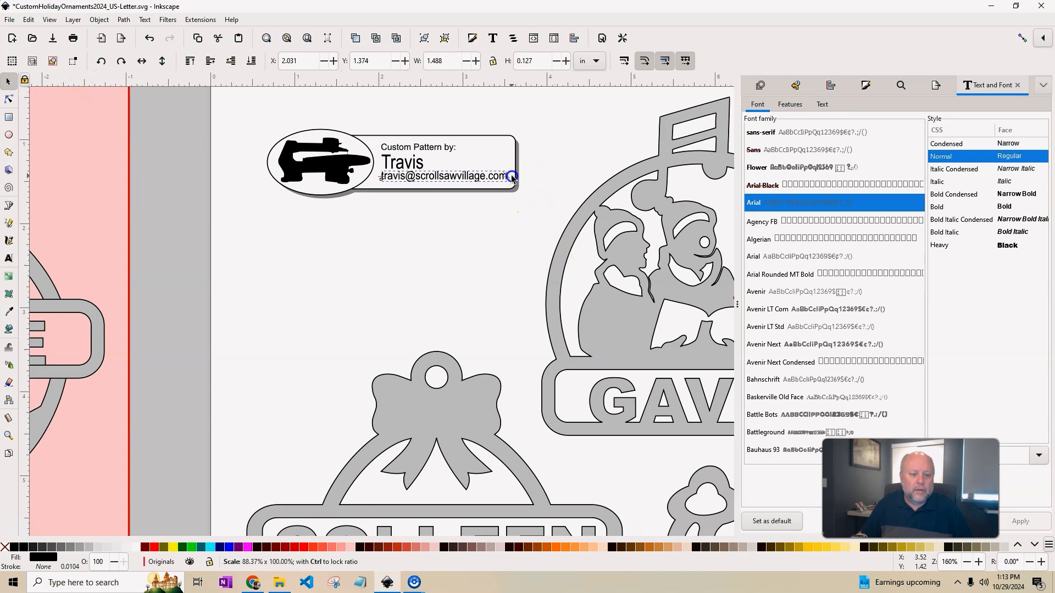
pyautogui.click(547, 177)
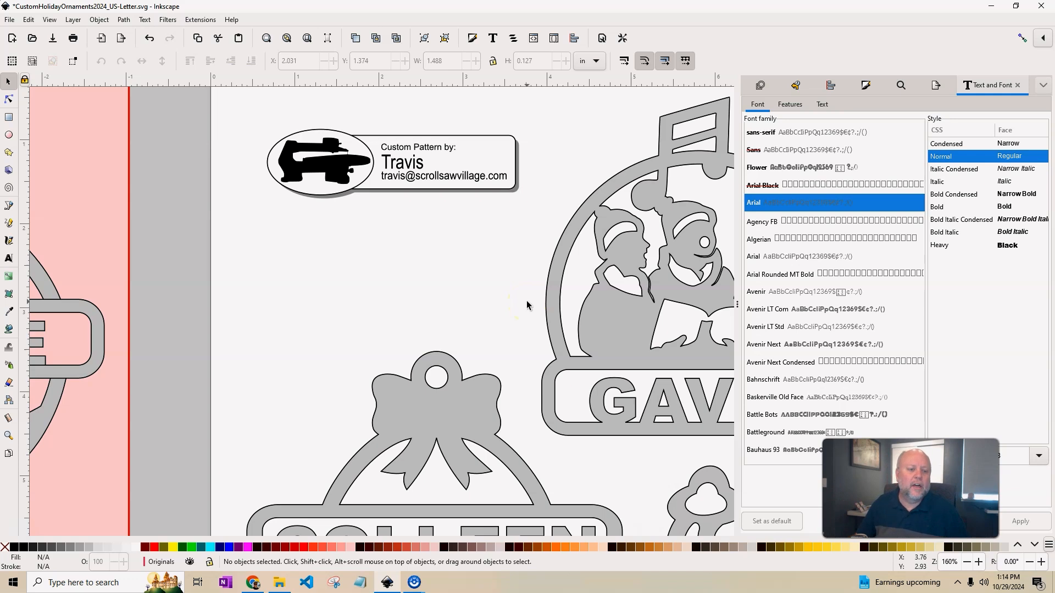
# Shrink the caroler ornament to about 59% and move the bow ornament up and left.
pyautogui.scroll(-2, 467, 266)
pyautogui.moveTo(653, 313); pyautogui.dragTo(543, 243)
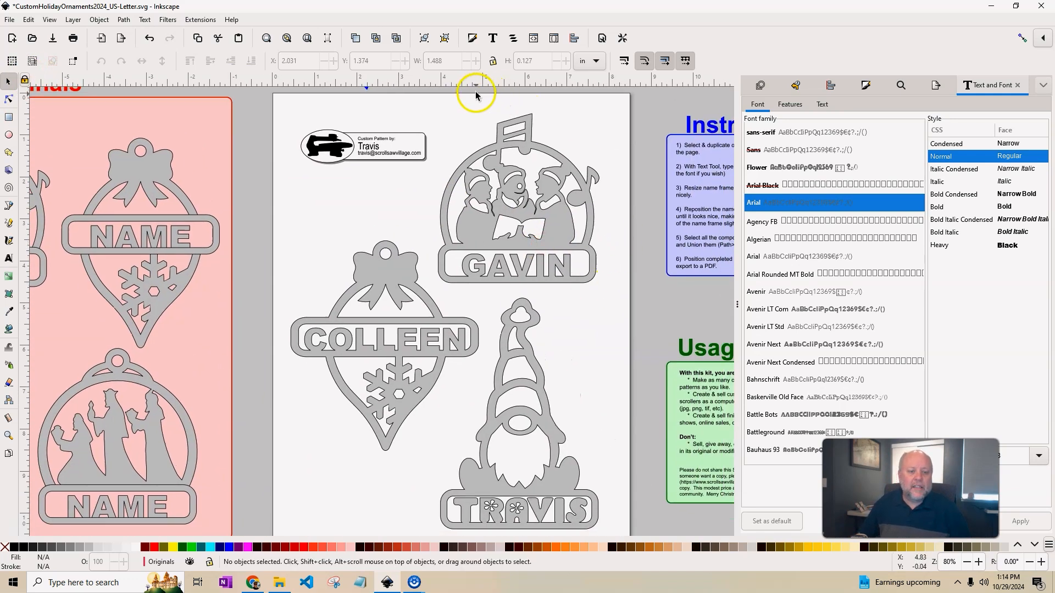
pyautogui.moveTo(410, 97); pyautogui.dragTo(632, 318)
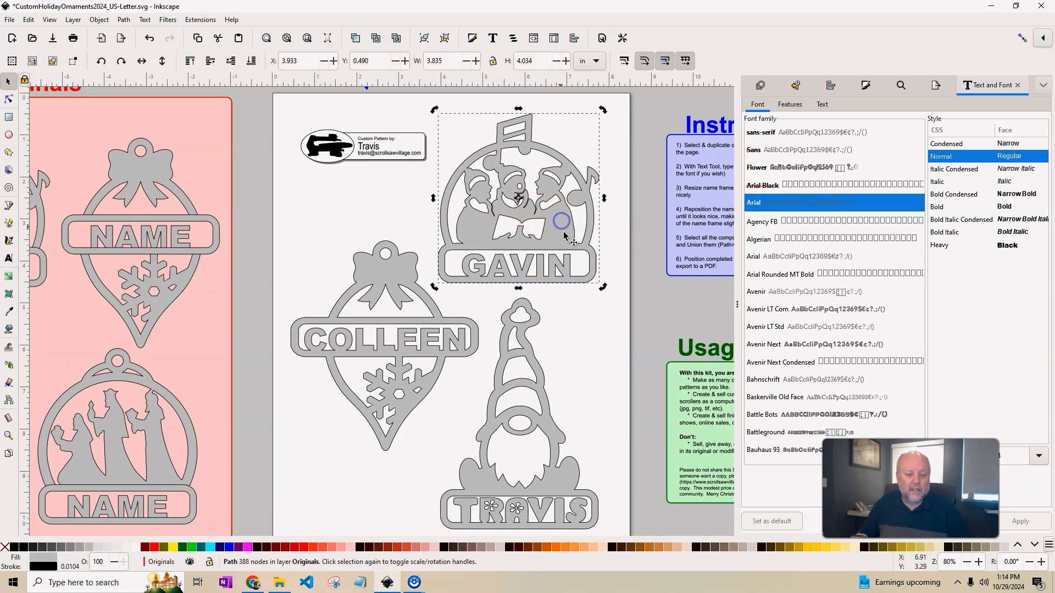
pyautogui.click(585, 260)
pyautogui.moveTo(605, 292); pyautogui.dragTo(541, 226)
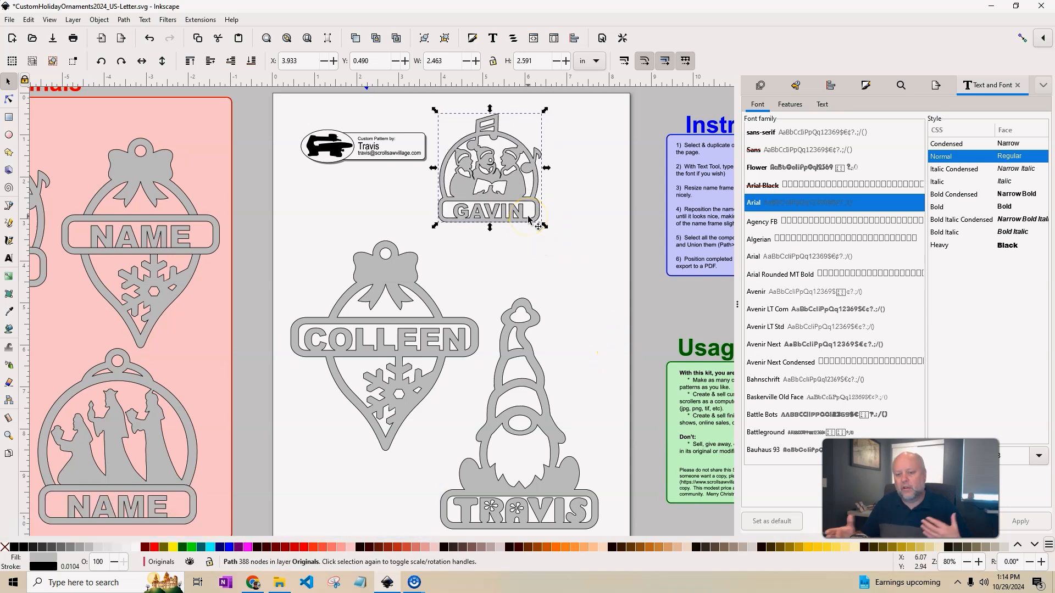
pyautogui.click(395, 275)
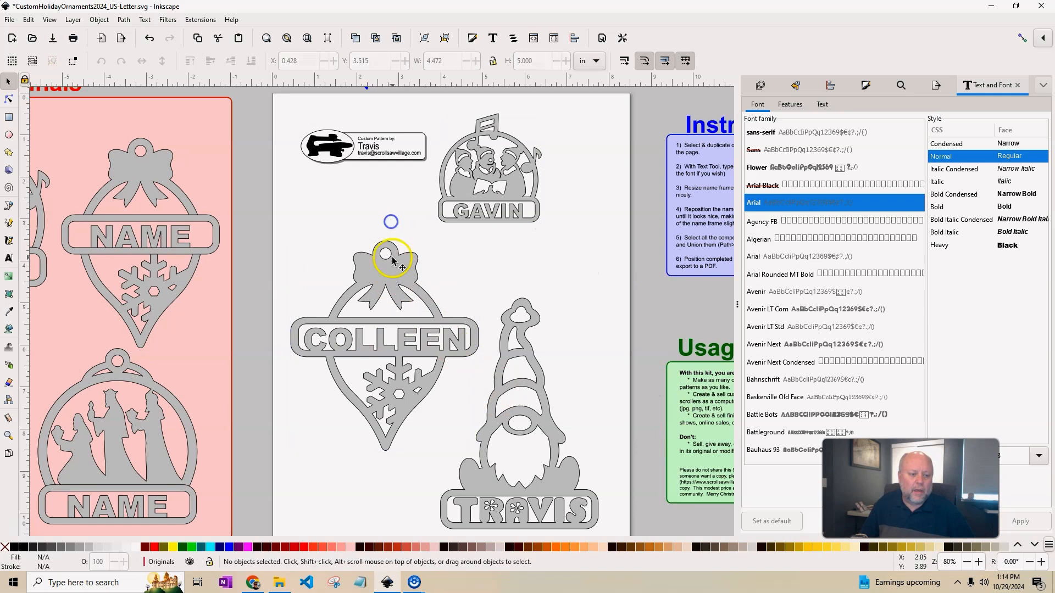
pyautogui.moveTo(388, 252); pyautogui.dragTo(353, 176)
# Enlarge the gnome ornament, then place the caroler to its right and lower the bow slightly.
pyautogui.click(518, 365)
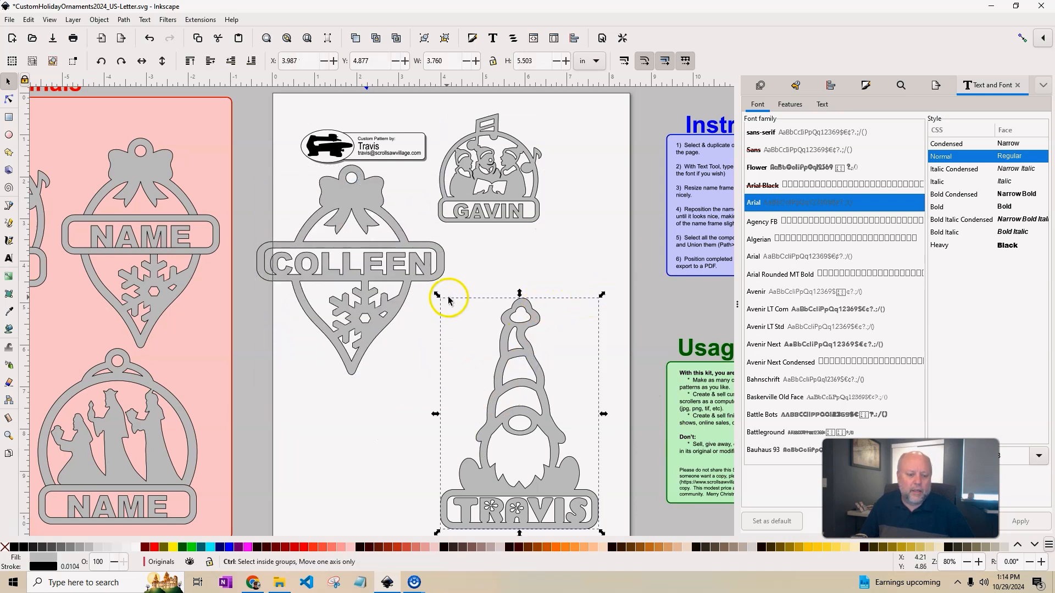
pyautogui.moveTo(436, 297); pyautogui.dragTo(274, 132)
pyautogui.moveTo(519, 340); pyautogui.dragTo(532, 332)
pyautogui.click(526, 195)
pyautogui.moveTo(515, 190); pyautogui.dragTo(591, 203)
pyautogui.click(360, 266)
pyautogui.moveTo(359, 267); pyautogui.dragTo(361, 285)
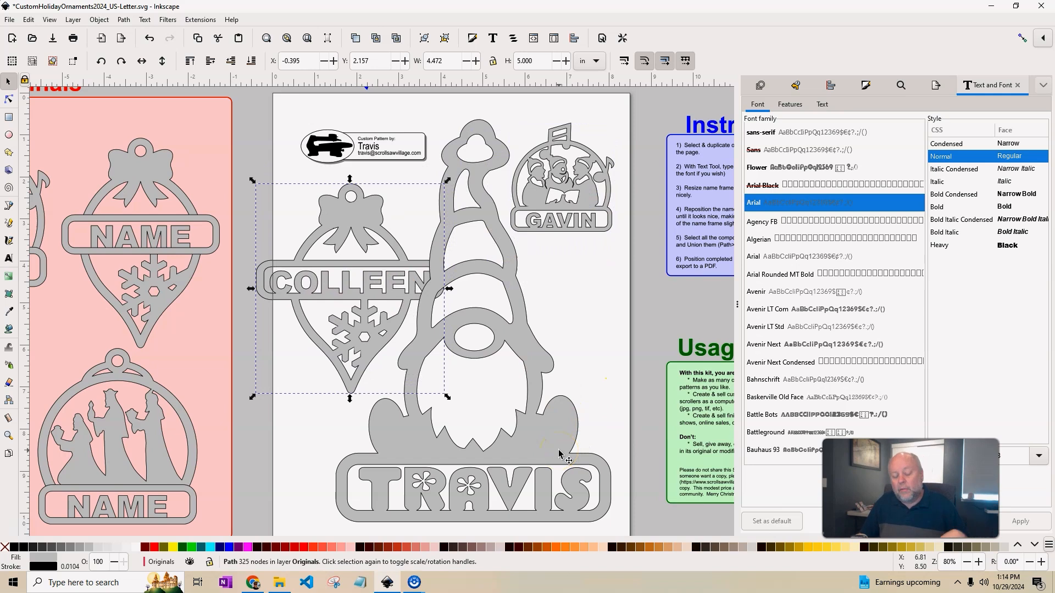
# Give the merged gnome ornament a red outline stroke from the palette.
pyautogui.scroll(-4, 558, 454)
pyautogui.click(539, 328)
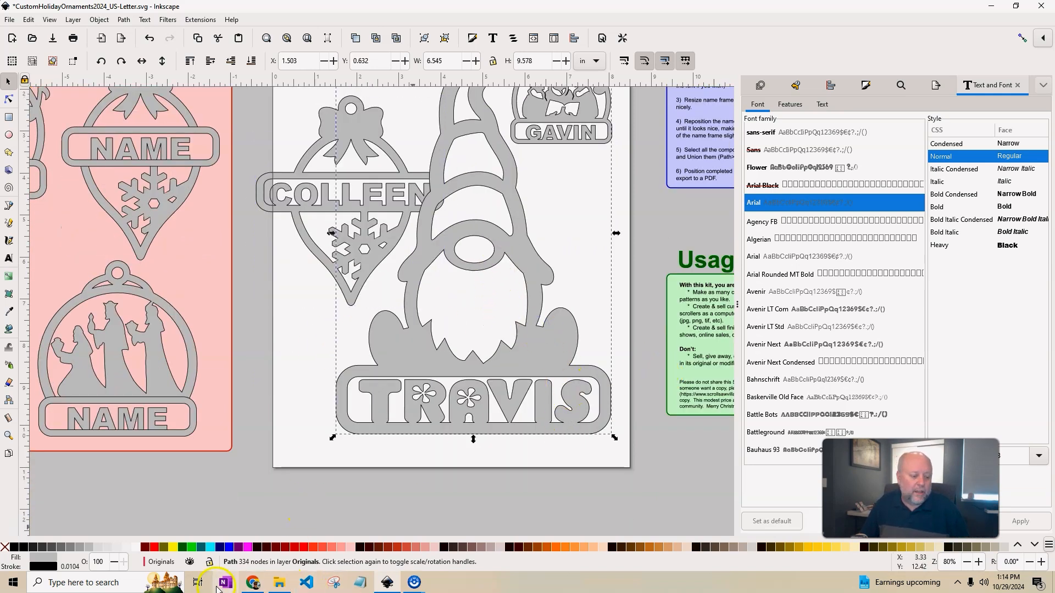
pyautogui.rightClick(154, 549)
pyautogui.click(182, 502)
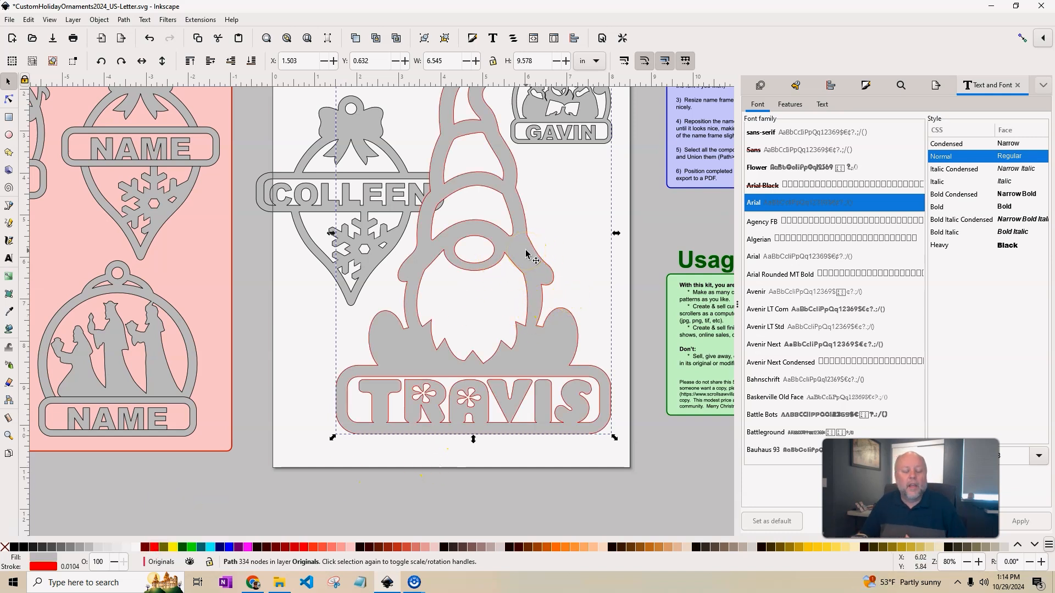
pyautogui.scroll(-2, 583, 344)
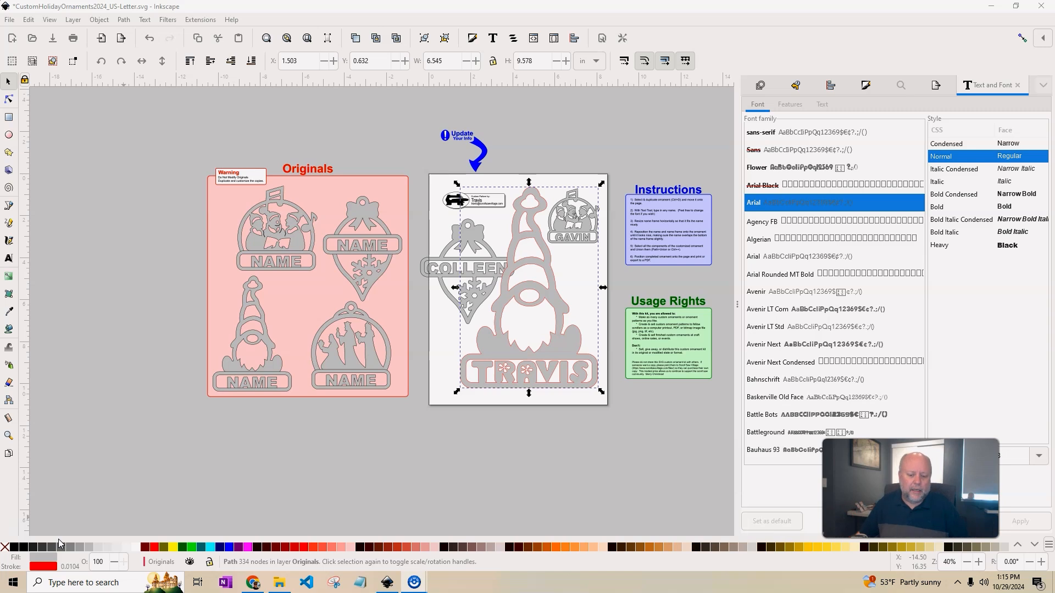
# Launch File Explorer from the taskbar and open Instructions.pdf in the CustomHolidayOrnaments2024 folder.
pyautogui.click(280, 583)
pyautogui.click(559, 505)
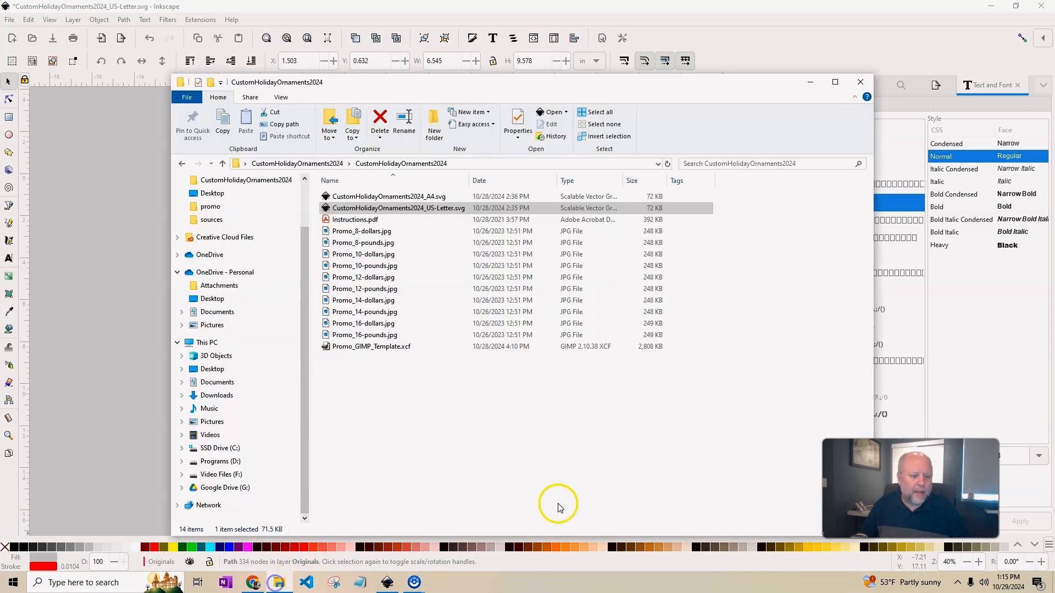
pyautogui.click(447, 198)
pyautogui.click(447, 208)
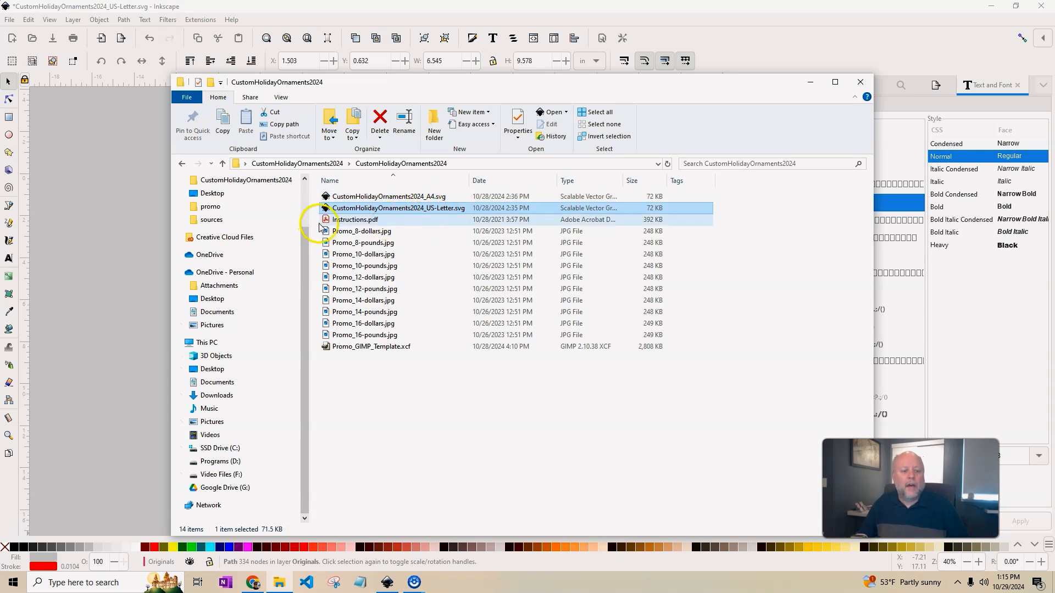
pyautogui.doubleClick(338, 220)
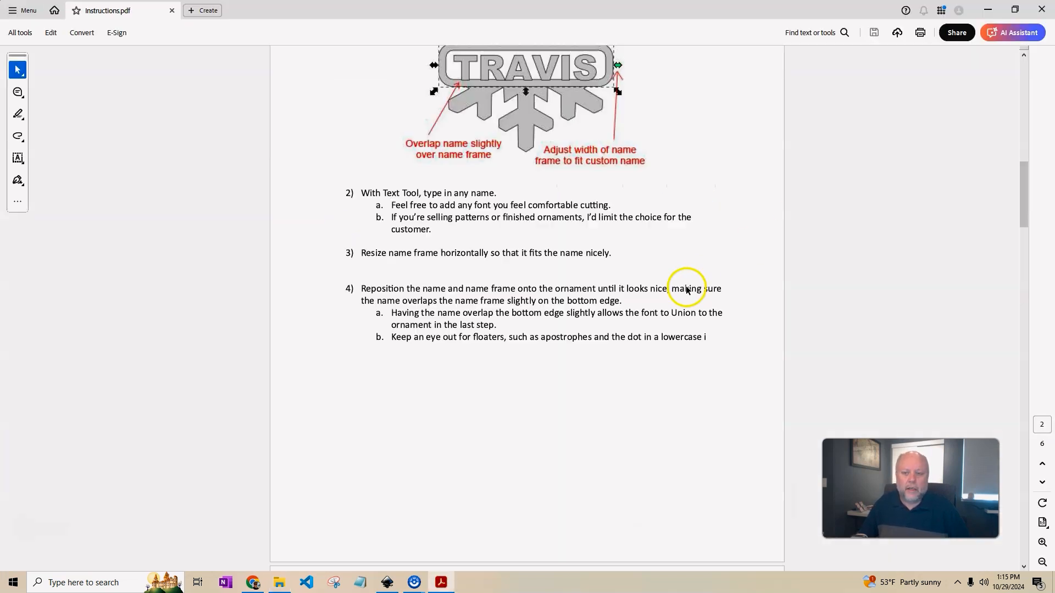
# Scroll Instructions.pdf past Making PDF's, Exporting PNG and Selling Ideas to Usage Rights.
pyautogui.moveTo(1024, 208); pyautogui.dragTo(990, 413)
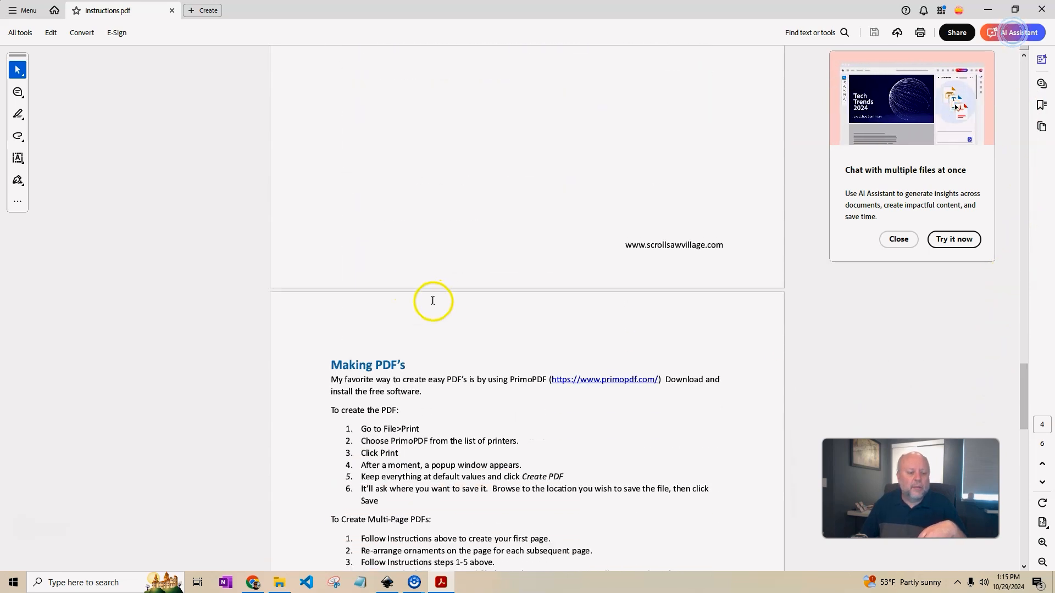
pyautogui.scroll(-2, 494, 208)
pyautogui.scroll(-3, 635, 407)
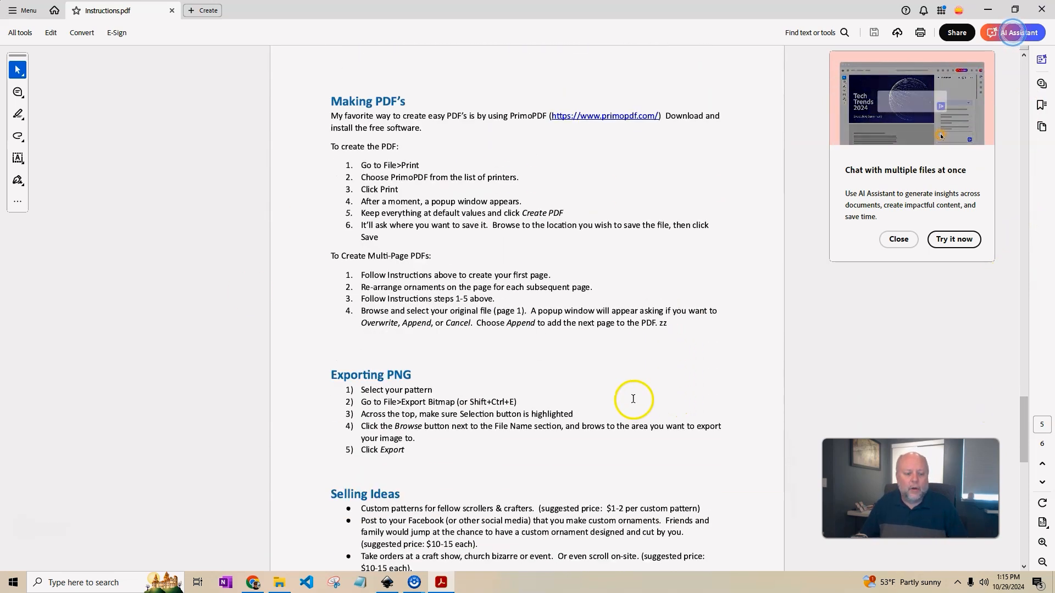
pyautogui.scroll(-1, 633, 399)
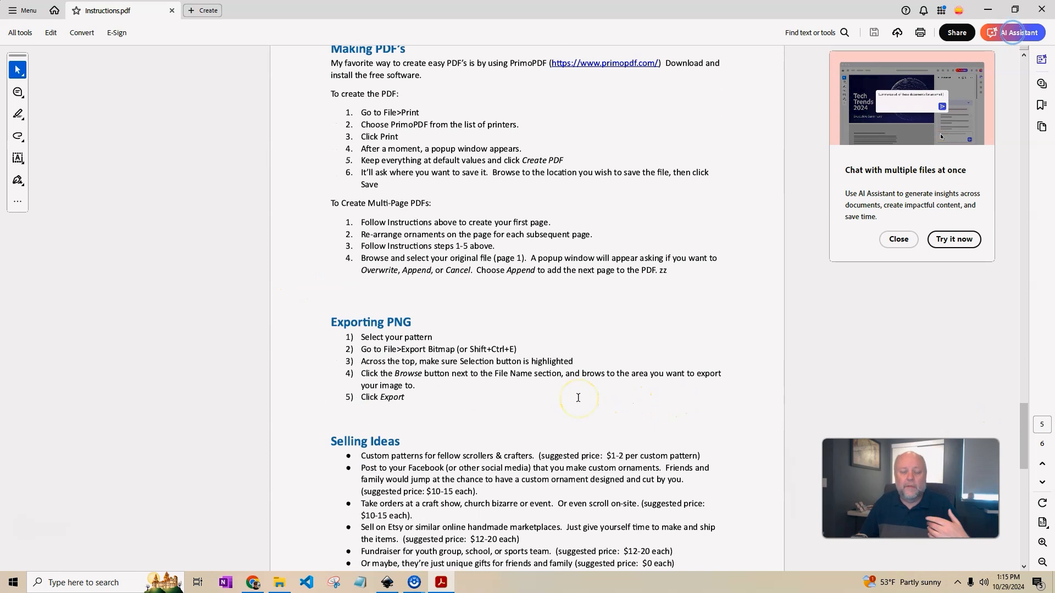
pyautogui.scroll(-2, 546, 371)
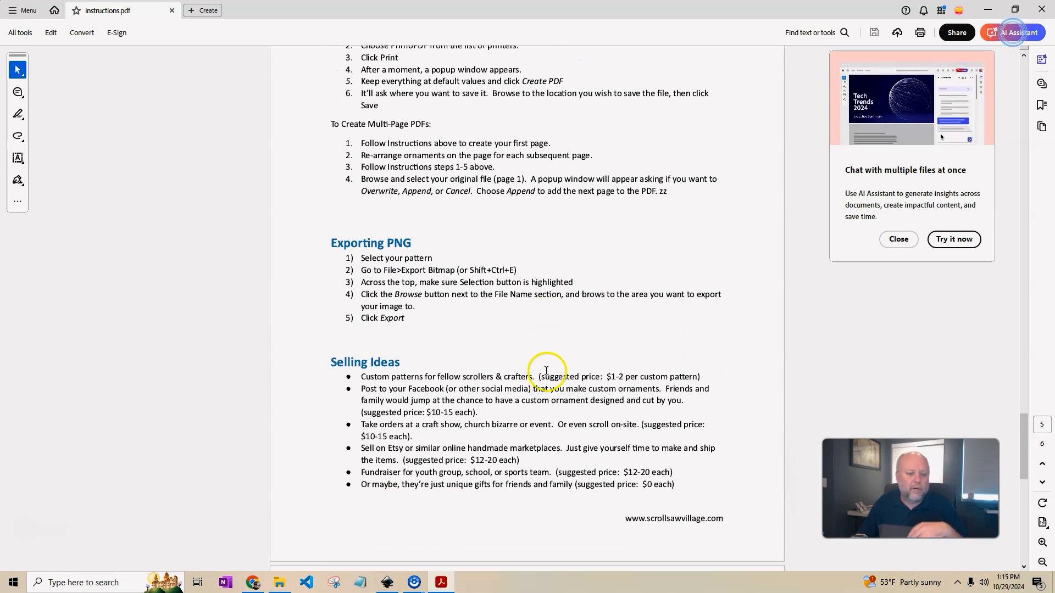
pyautogui.scroll(-2, 527, 341)
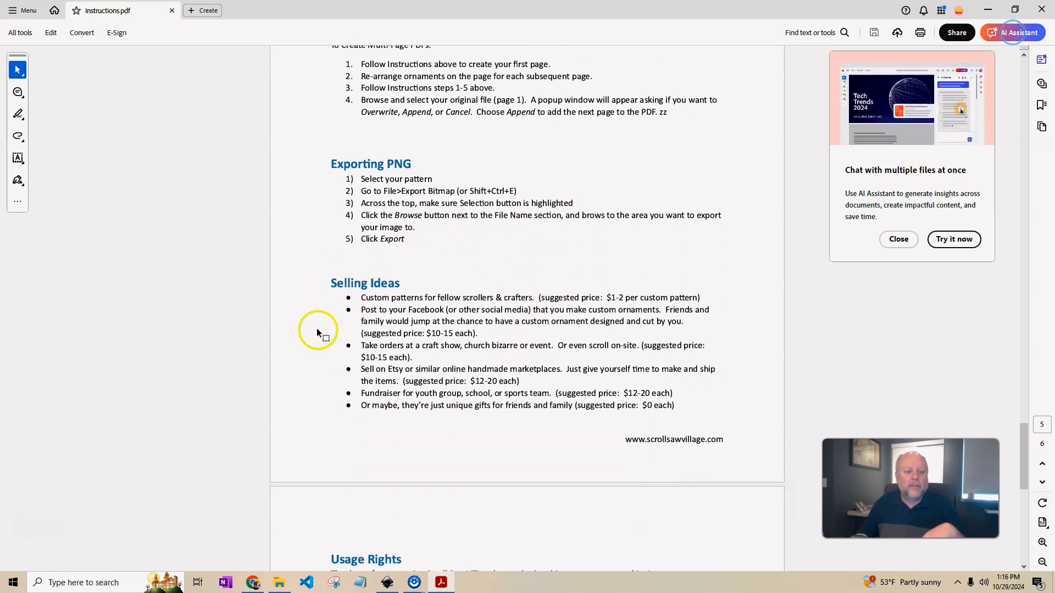
pyautogui.scroll(-2, 625, 348)
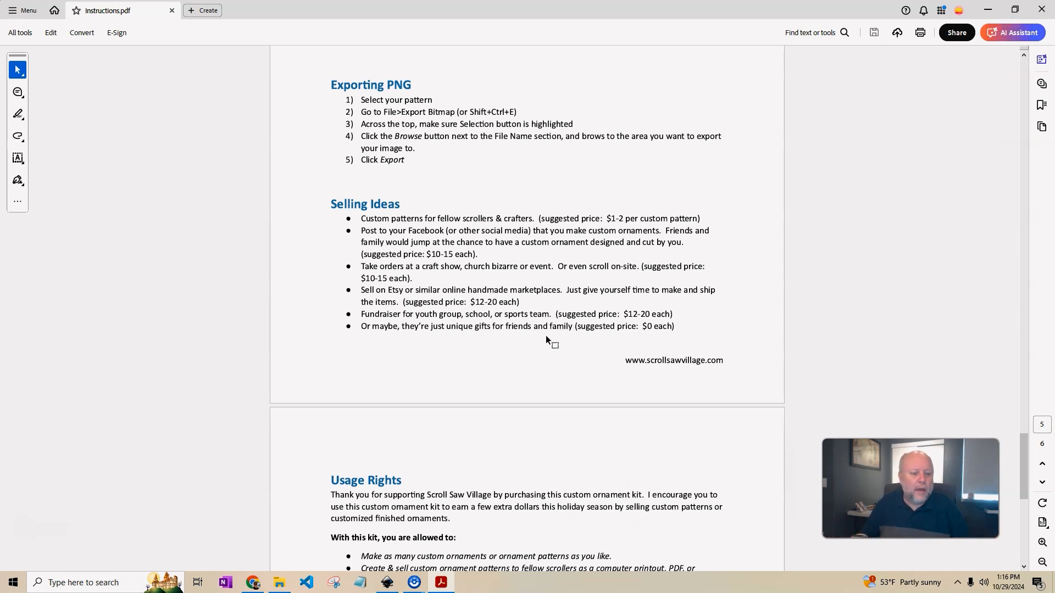
pyautogui.scroll(-1, 544, 338)
pyautogui.scroll(-1, 543, 340)
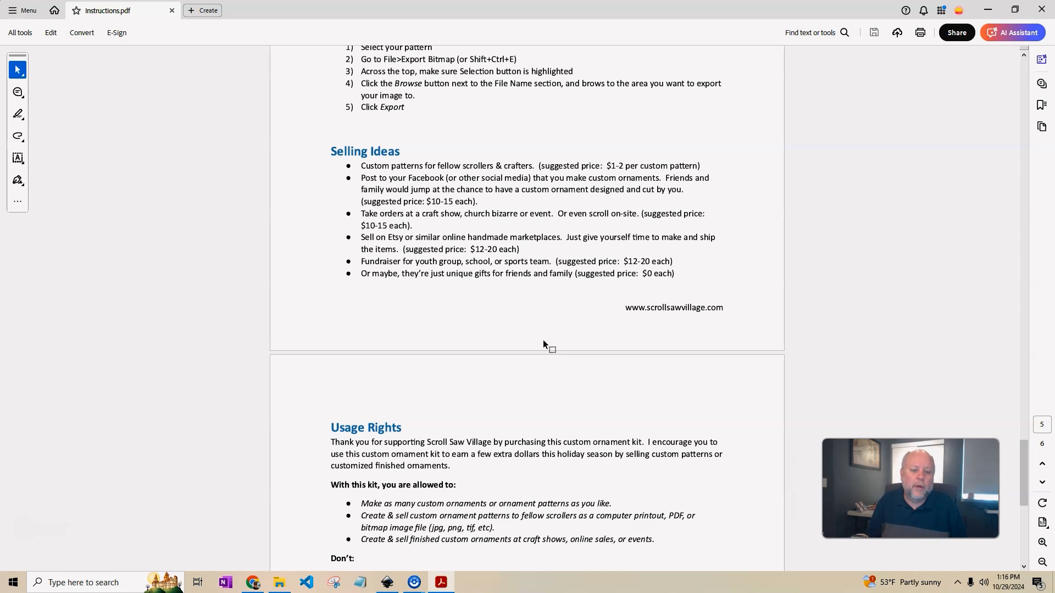
pyautogui.scroll(-2, 521, 360)
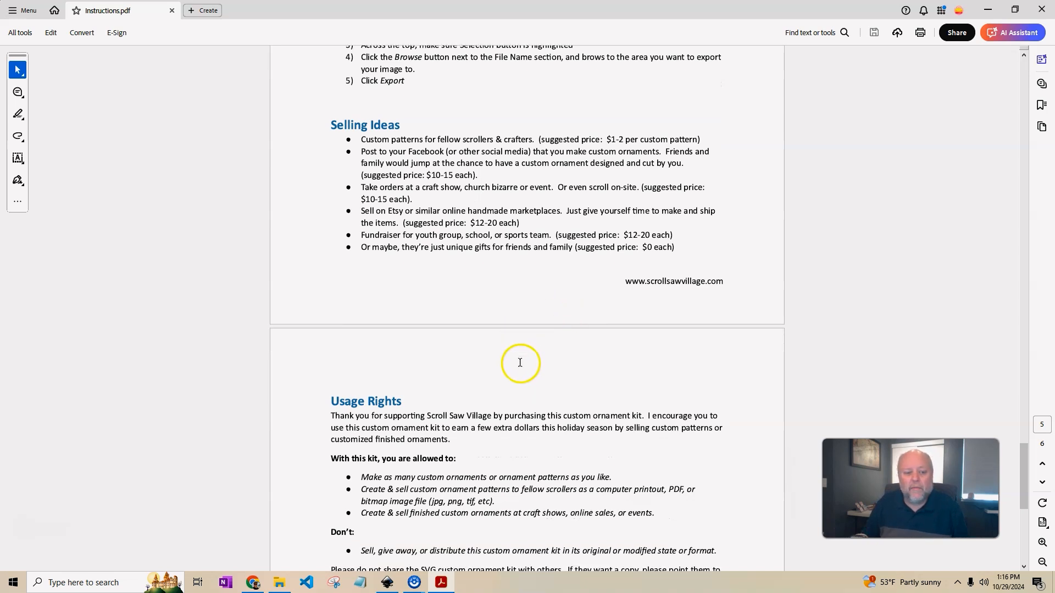
pyautogui.scroll(-4, 701, 370)
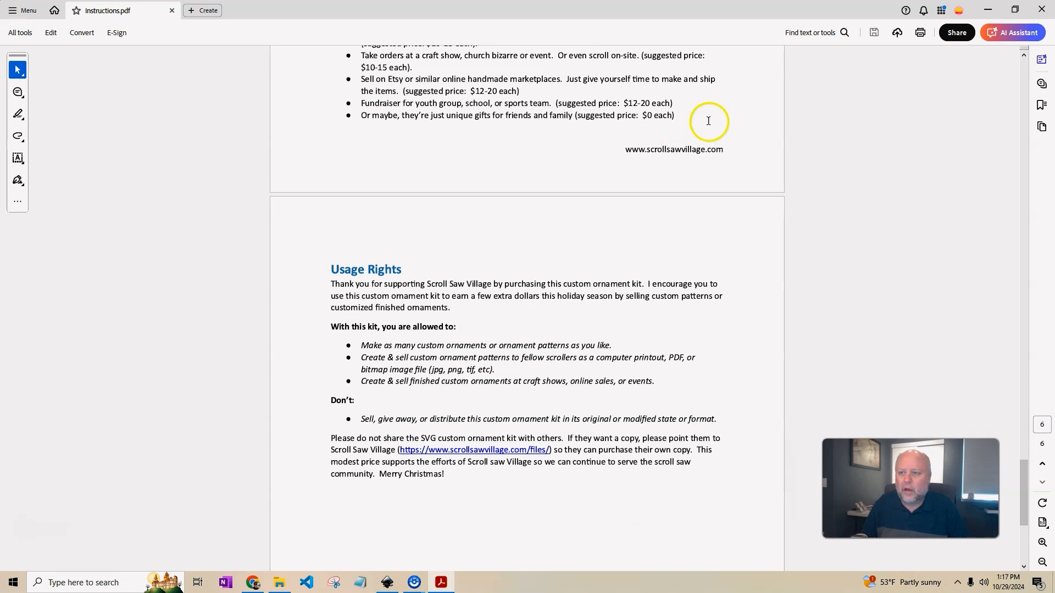
# Minimise the instructions PDF and preview the Promo_8-dollars image.
pyautogui.click(984, 13)
pyautogui.click(513, 412)
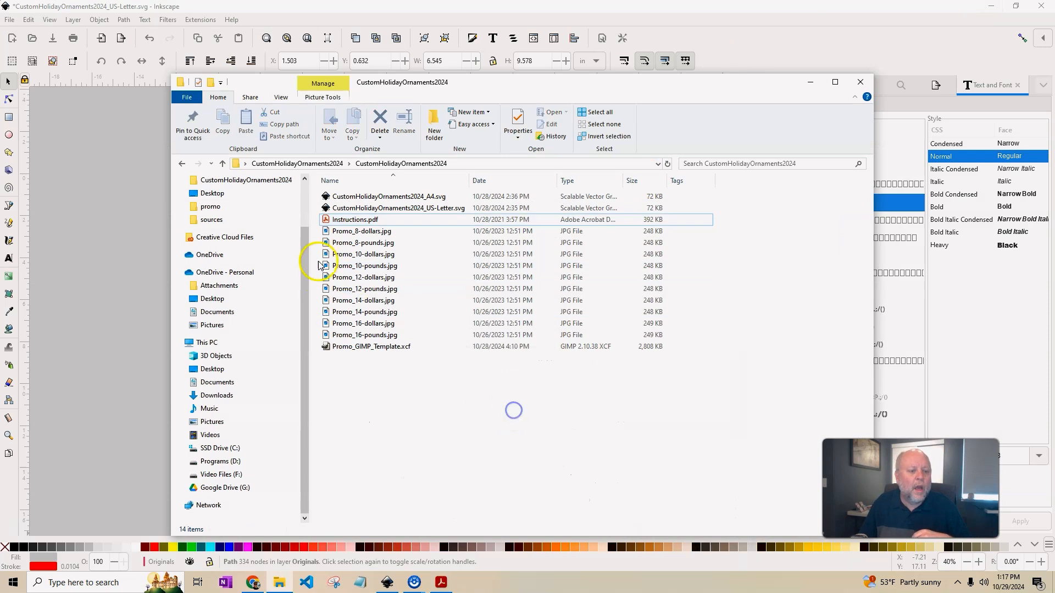
pyautogui.click(386, 232)
pyautogui.doubleClick(387, 232)
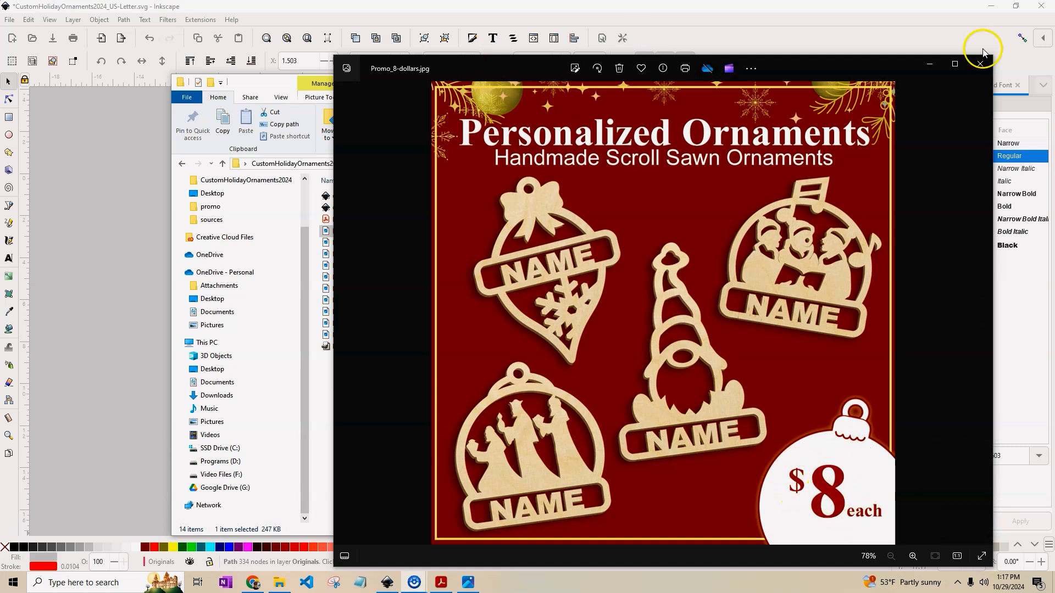
pyautogui.click(978, 66)
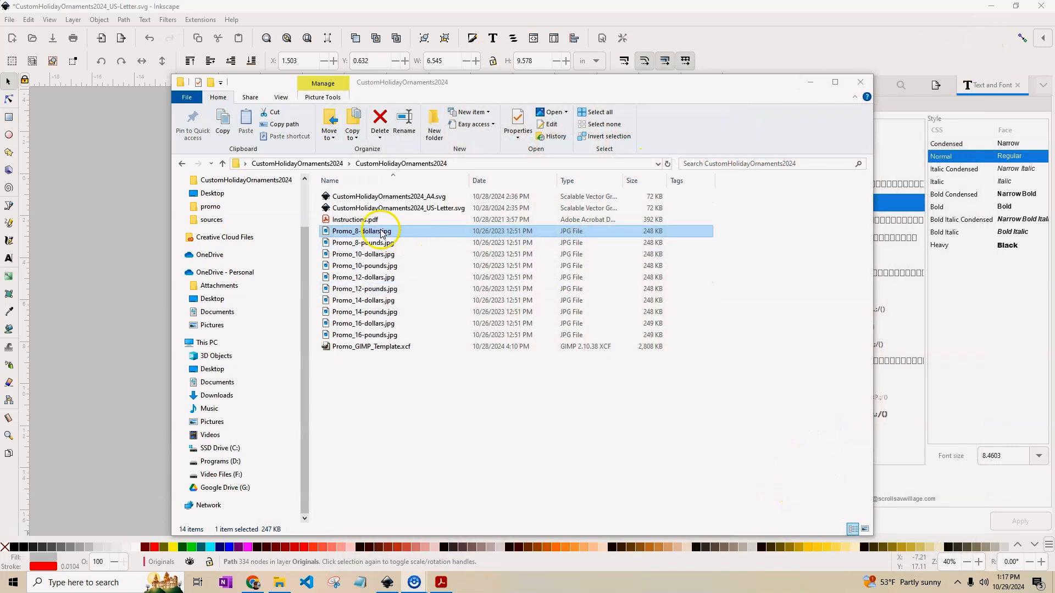
# Preview the Promo_8-pounds and Promo_16-dollars images, then select Promo_GIMP_Template.xcf.
pyautogui.doubleClick(372, 243)
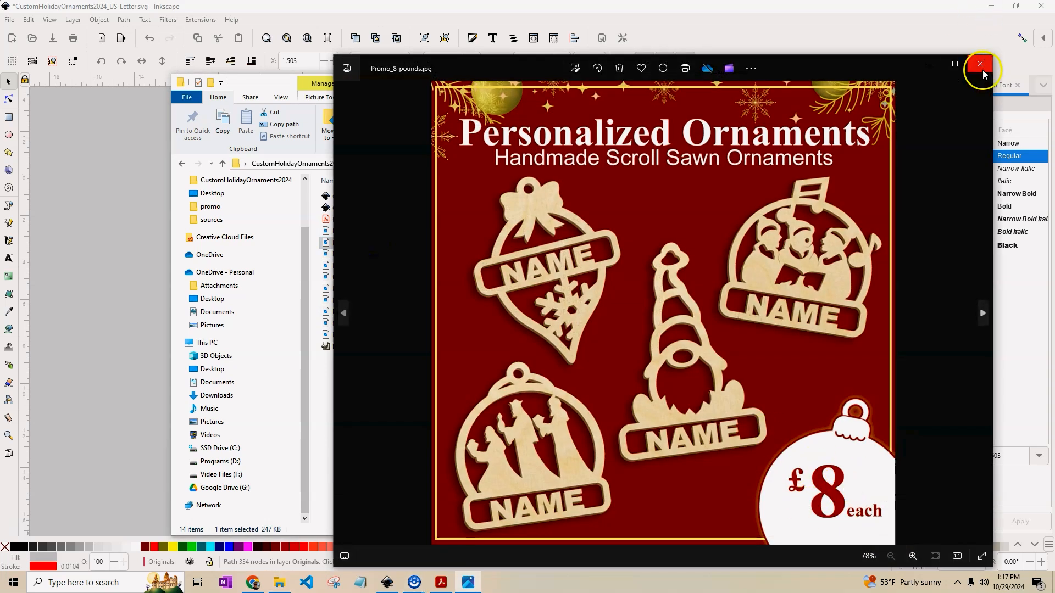
pyautogui.click(978, 67)
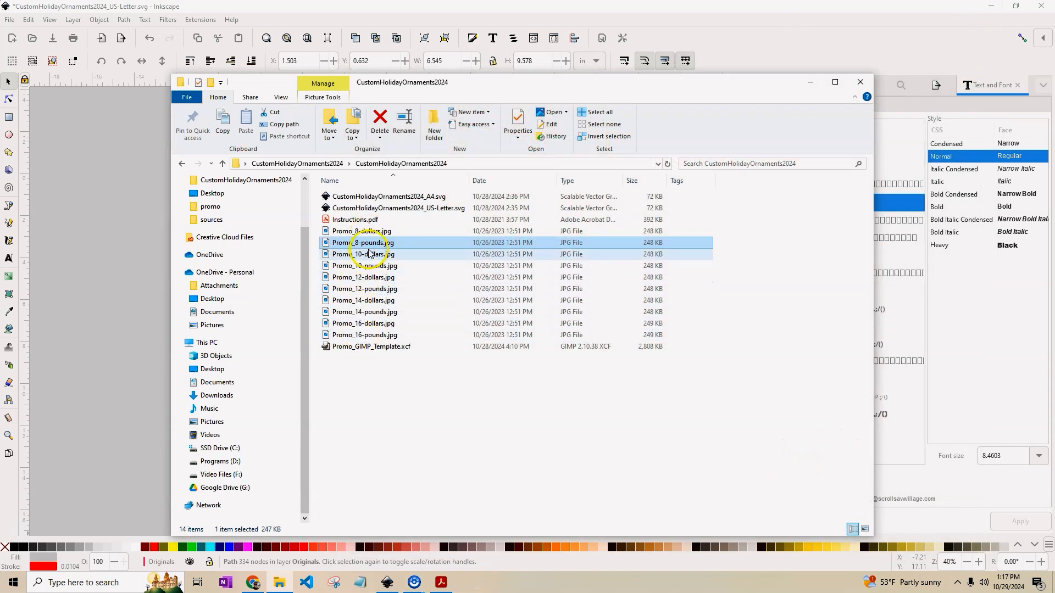
pyautogui.doubleClick(378, 323)
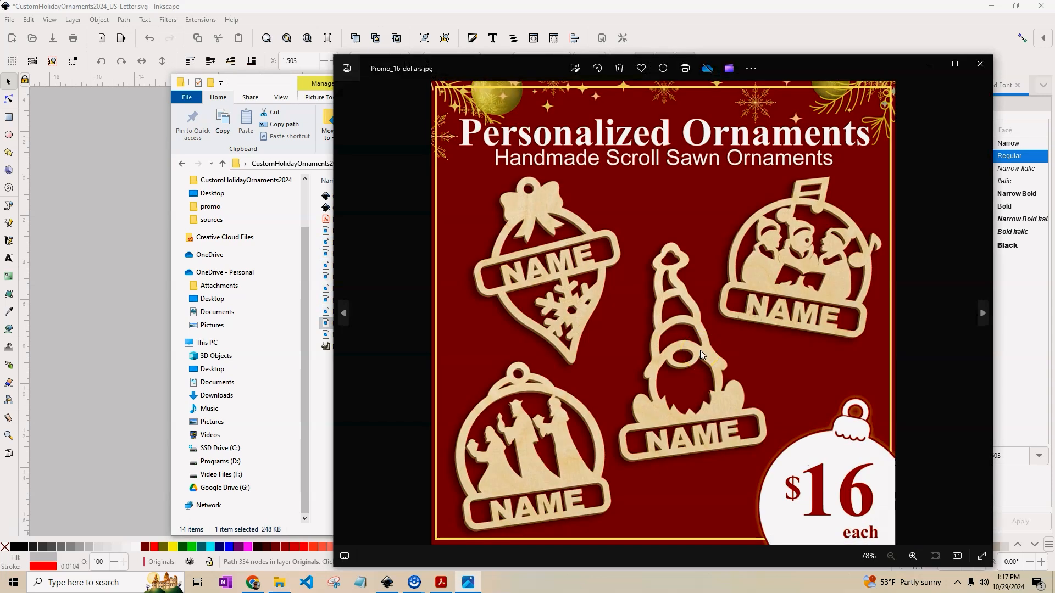
pyautogui.click(980, 64)
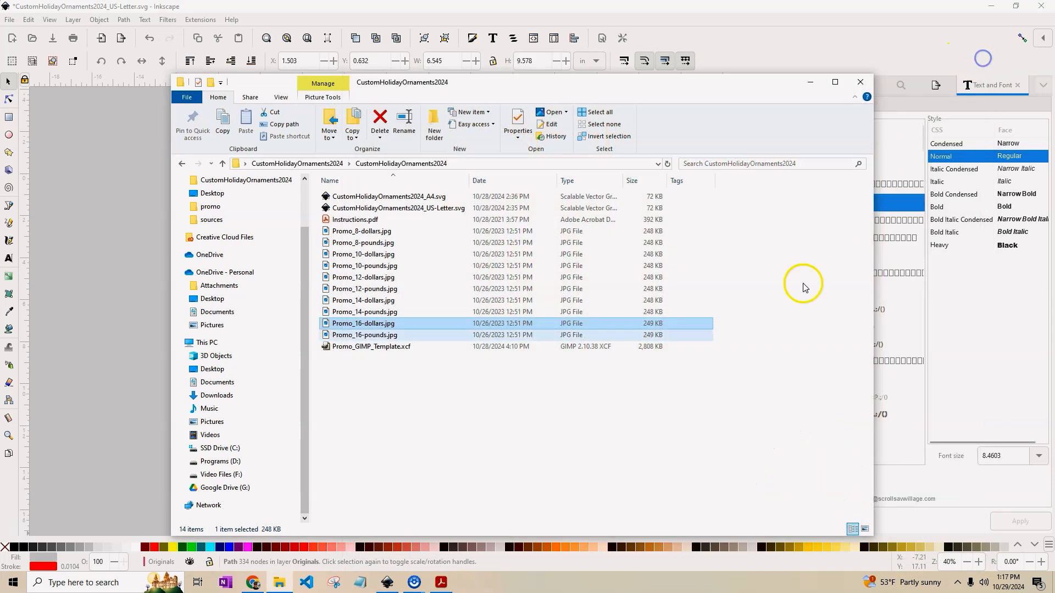
pyautogui.click(380, 350)
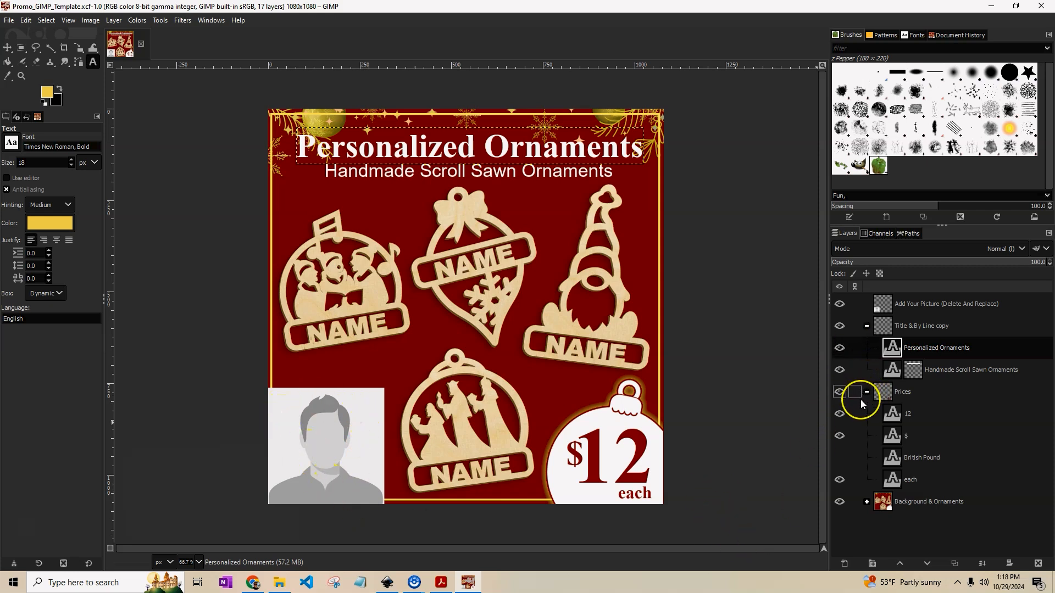
# Hide the 3 kings layer in the promo template's Background & Ornaments group, then minimize GIMP.
pyautogui.click(897, 417)
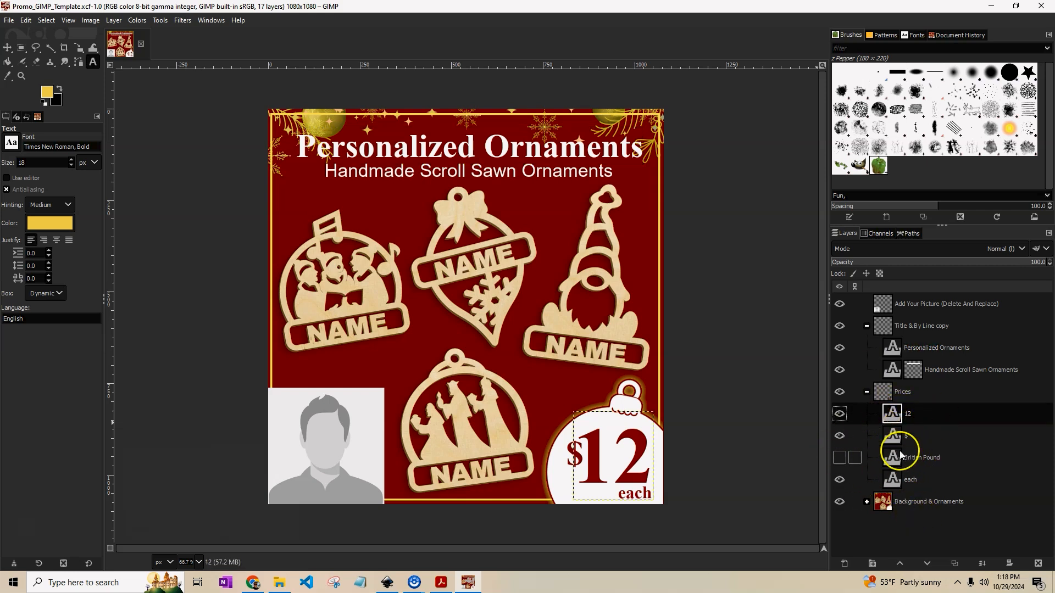
pyautogui.click(867, 502)
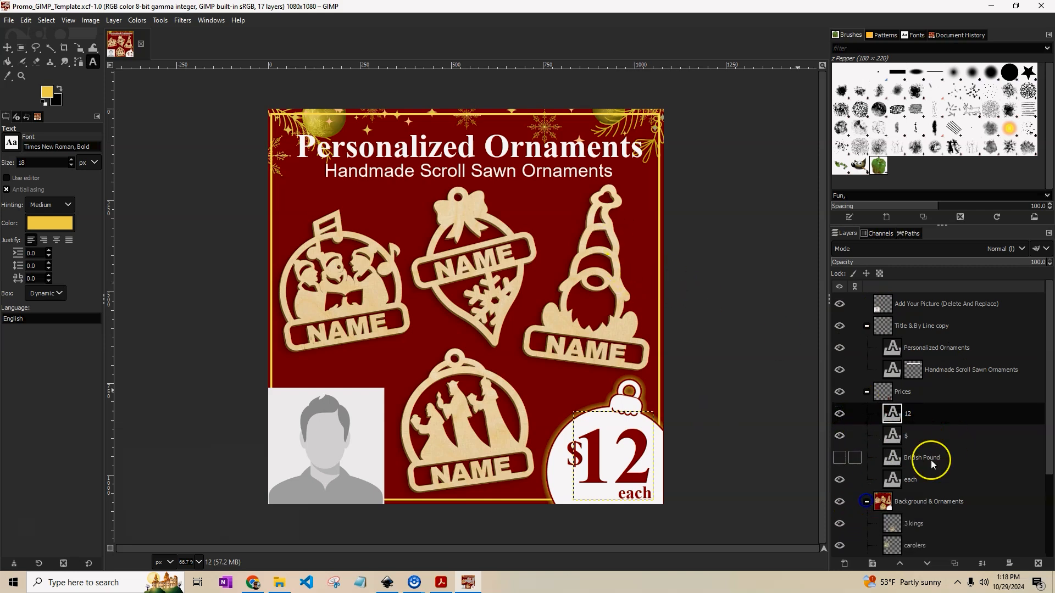
pyautogui.scroll(-3, 934, 473)
pyautogui.click(898, 455)
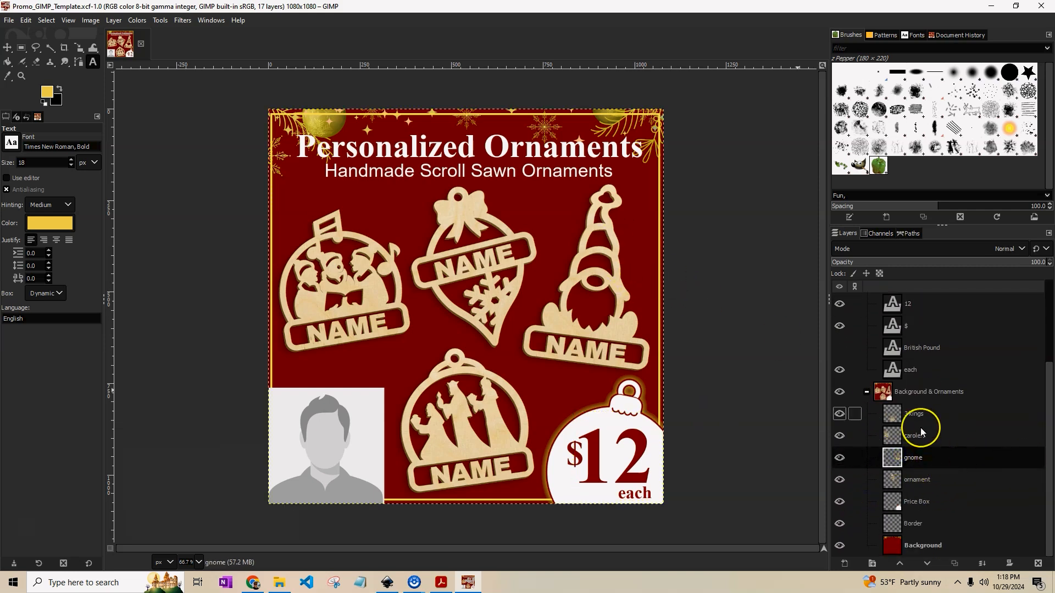
pyautogui.click(839, 414)
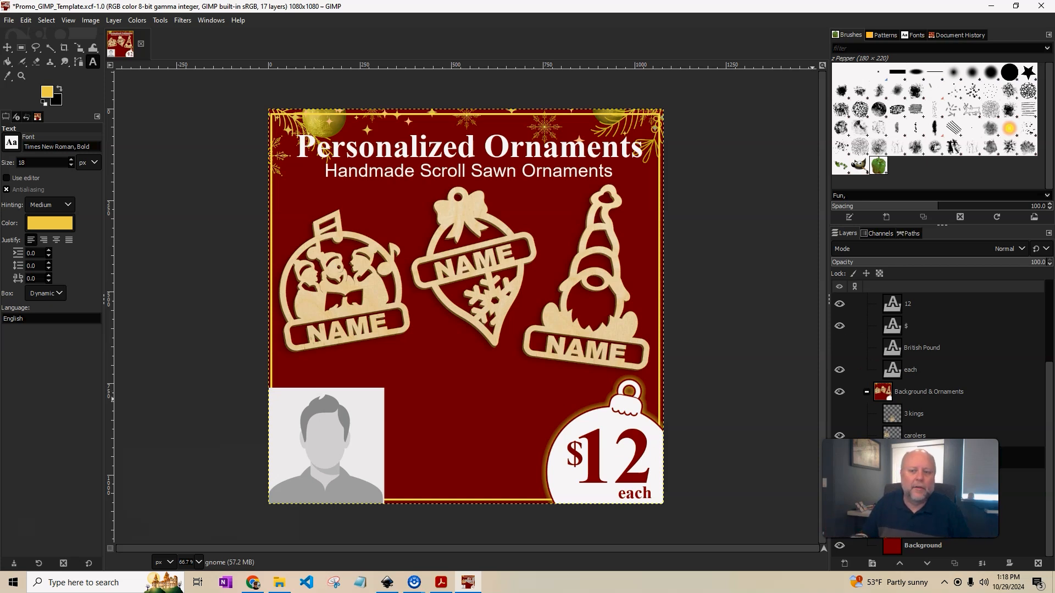
pyautogui.click(995, 6)
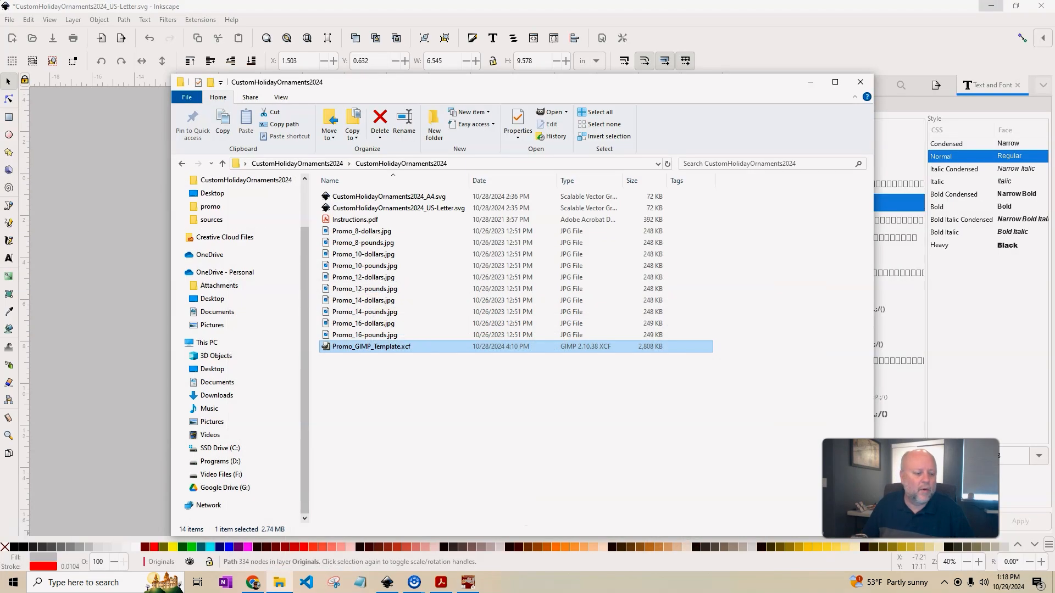
pyautogui.click(74, 531)
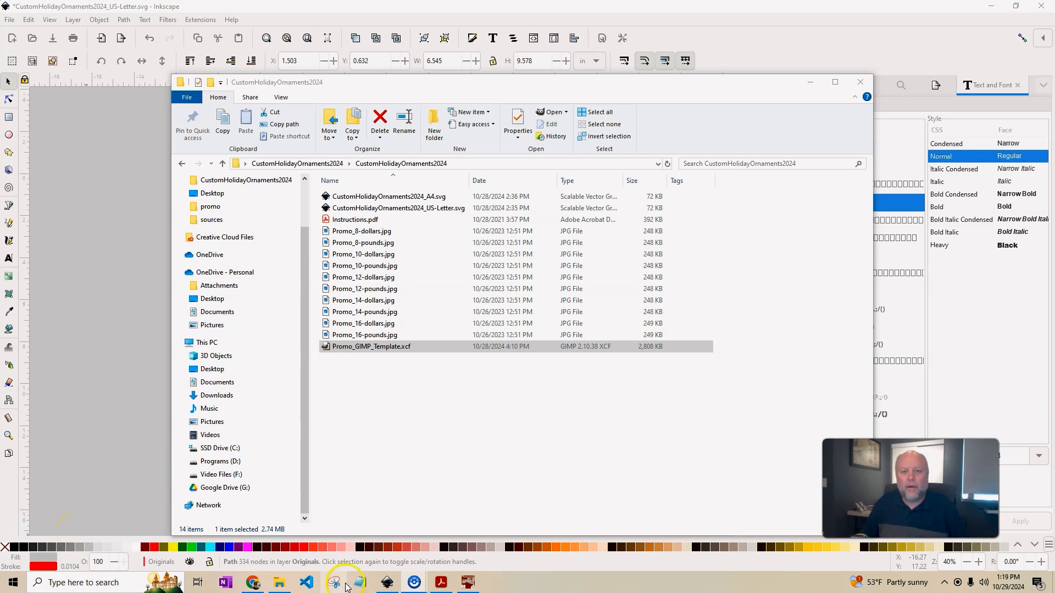
# Bring Chrome forward and go to the Scroll Saw Village Business Kits category page.
pyautogui.click(253, 583)
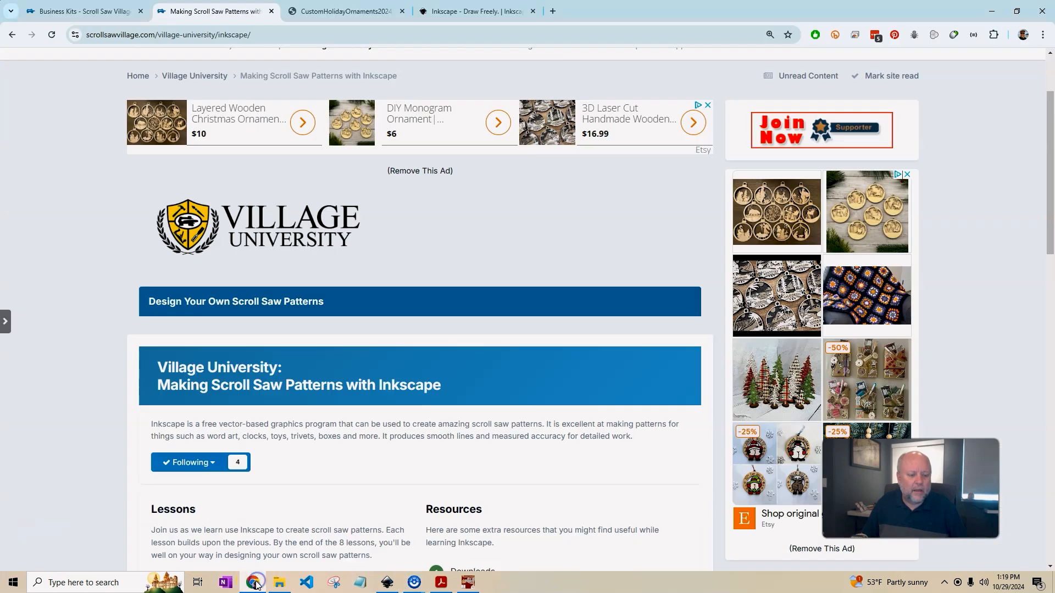
pyautogui.scroll(2, 443, 184)
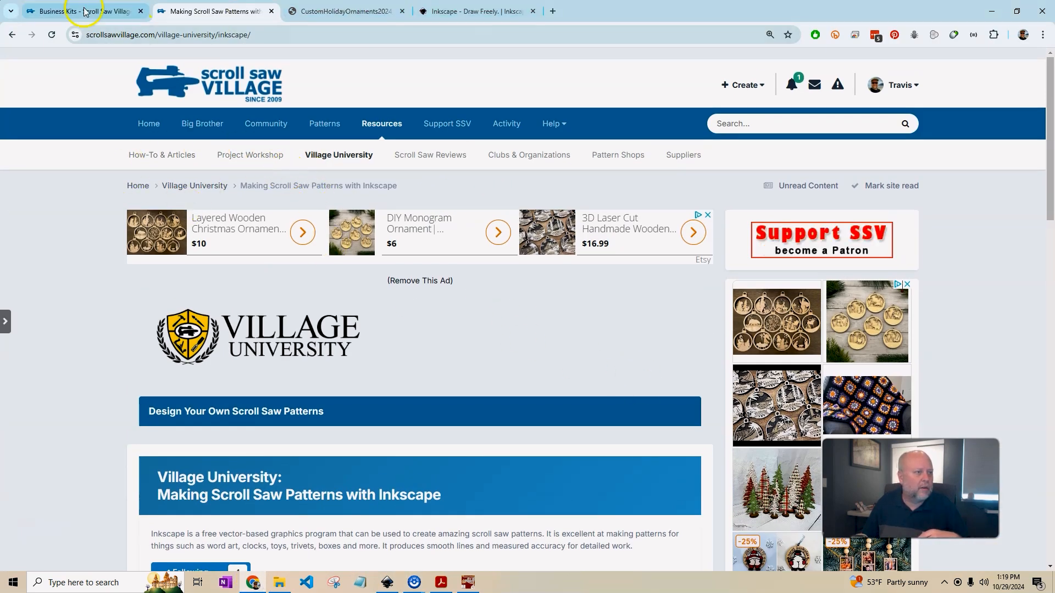
pyautogui.click(99, 12)
pyautogui.scroll(-2, 467, 372)
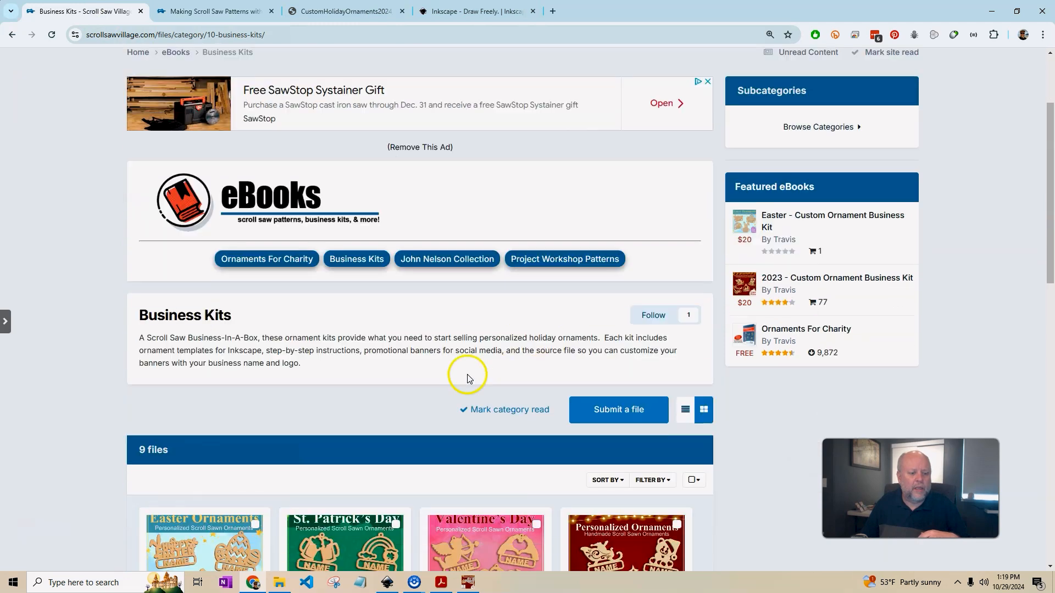
pyautogui.scroll(-7, 594, 376)
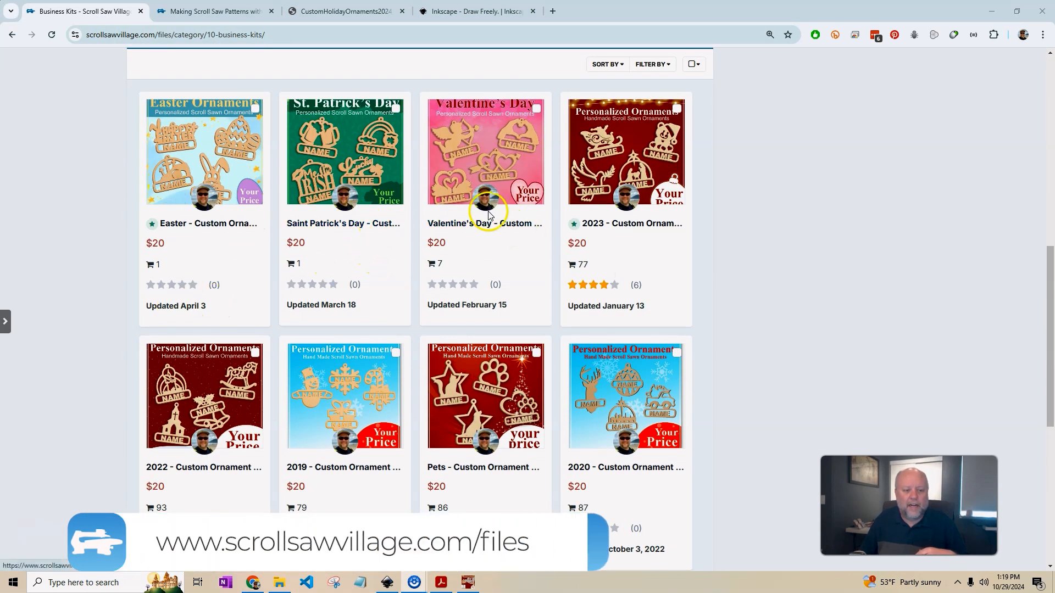
pyautogui.scroll(-1, 727, 261)
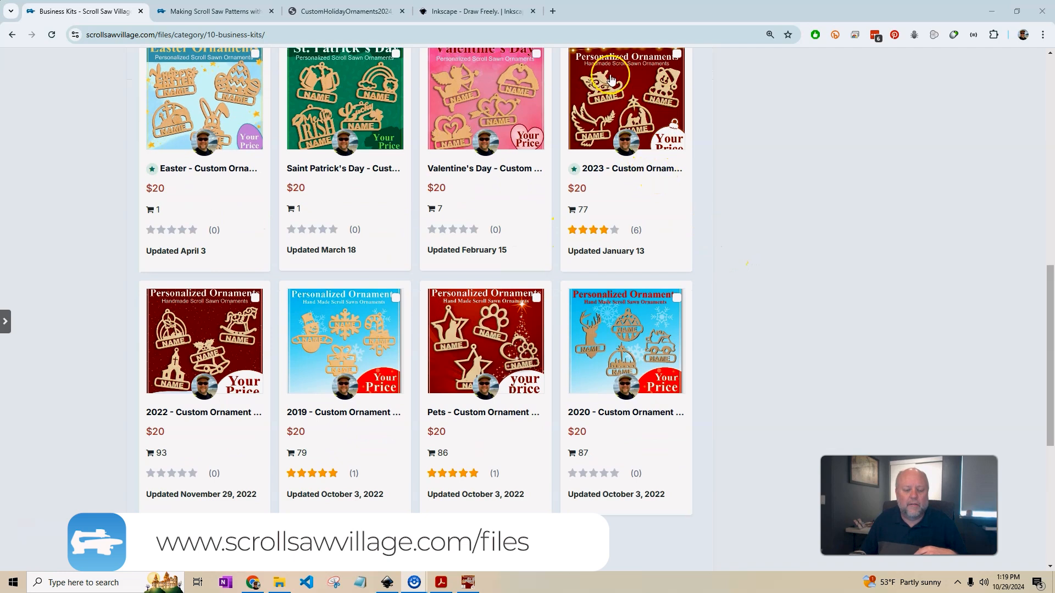
# Open the 2023, 2022, 2019, Pets, 2020 and 2021 ornament kits each in a new tab.
pyautogui.middleClick(628, 109)
pyautogui.middleClick(203, 329)
pyautogui.middleClick(334, 336)
pyautogui.middleClick(461, 341)
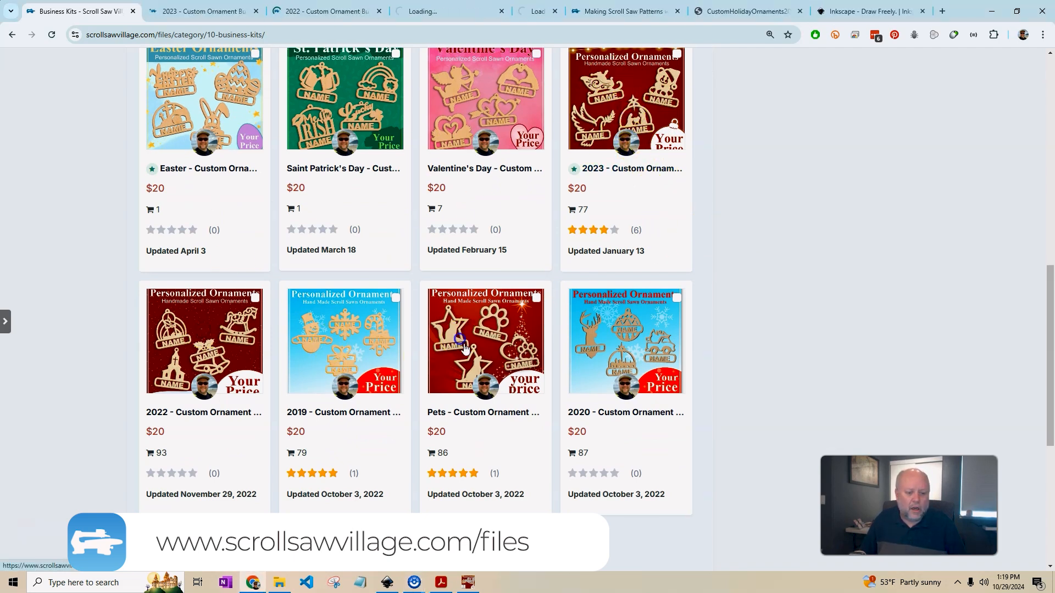
pyautogui.middleClick(632, 356)
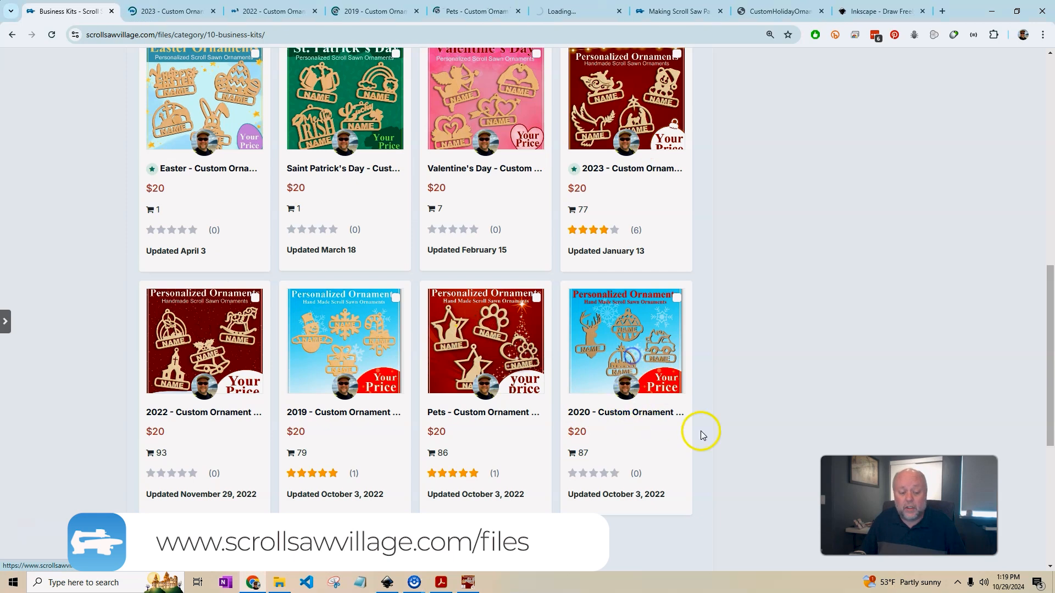
pyautogui.scroll(-5, 700, 434)
pyautogui.middleClick(213, 284)
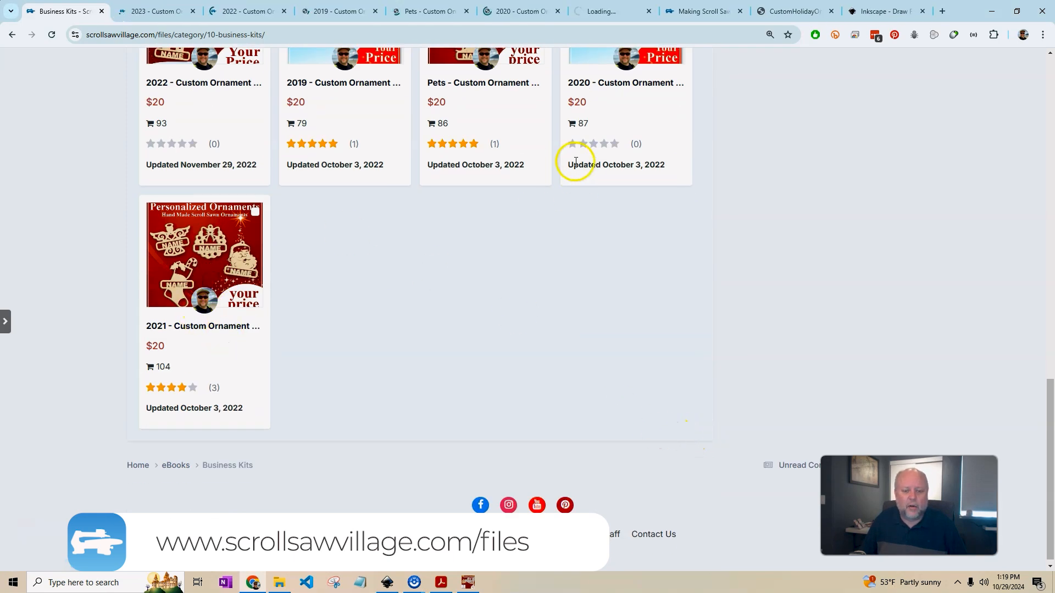
pyautogui.scroll(7, 671, 322)
# View the enlarged promo images of the 2023 and 2022 kits.
pyautogui.click(114, 15)
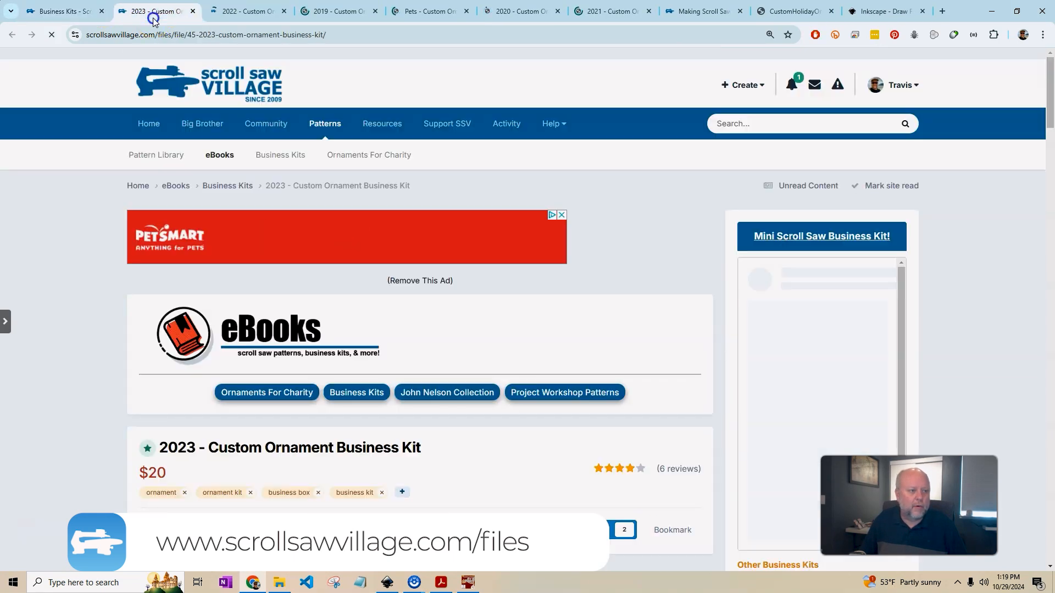
pyautogui.scroll(-5, 495, 281)
pyautogui.click(236, 278)
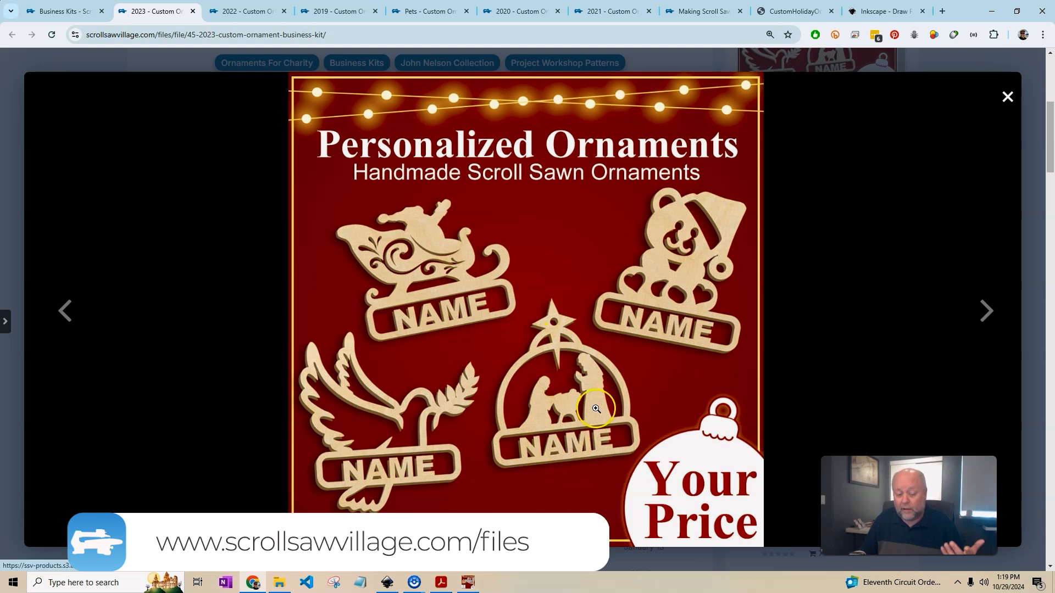
pyautogui.click(242, 11)
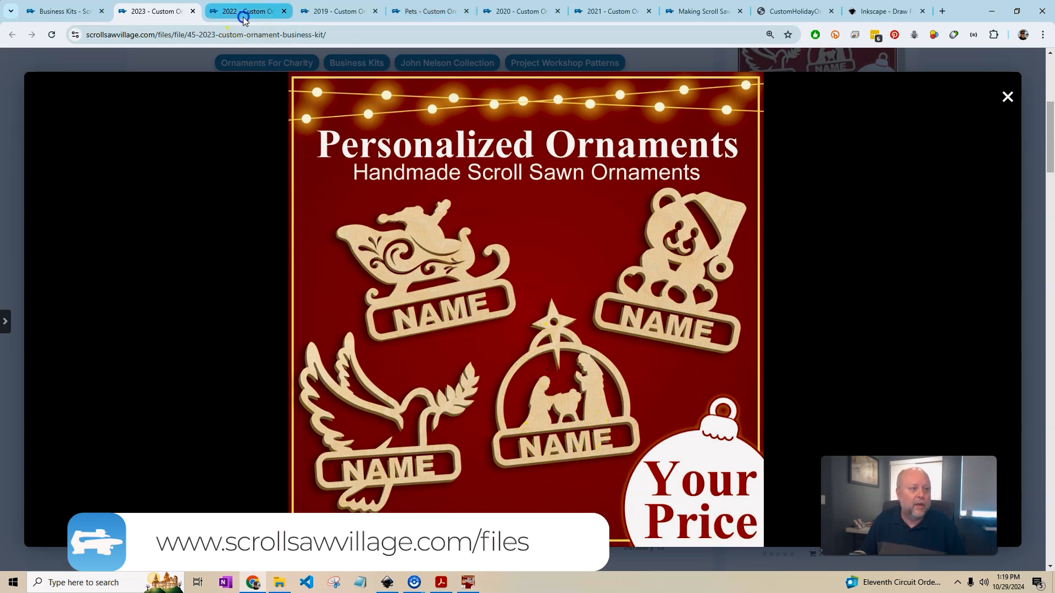
pyautogui.scroll(-5, 528, 424)
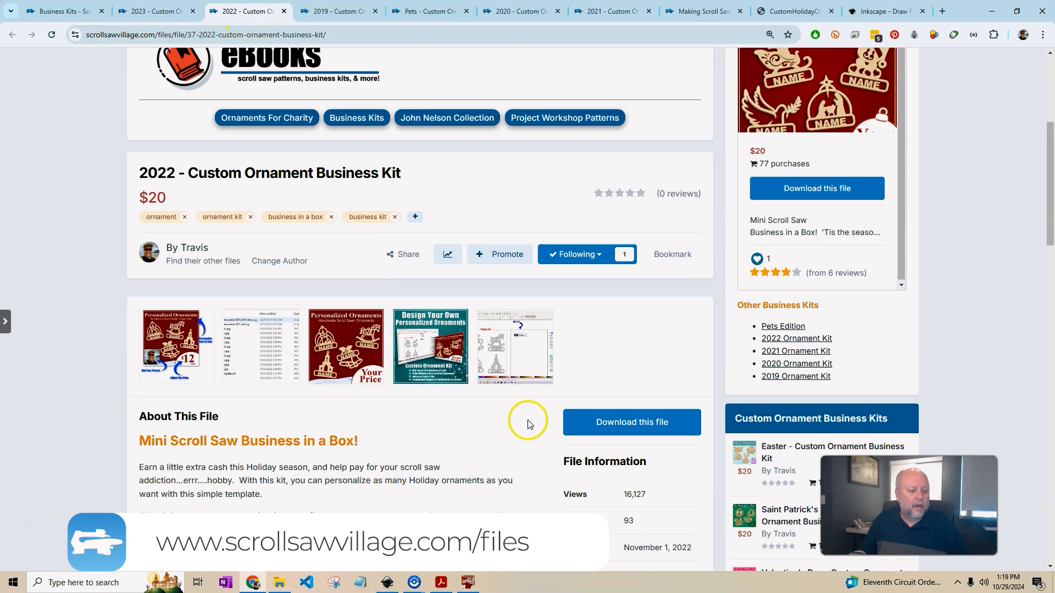
pyautogui.click(339, 320)
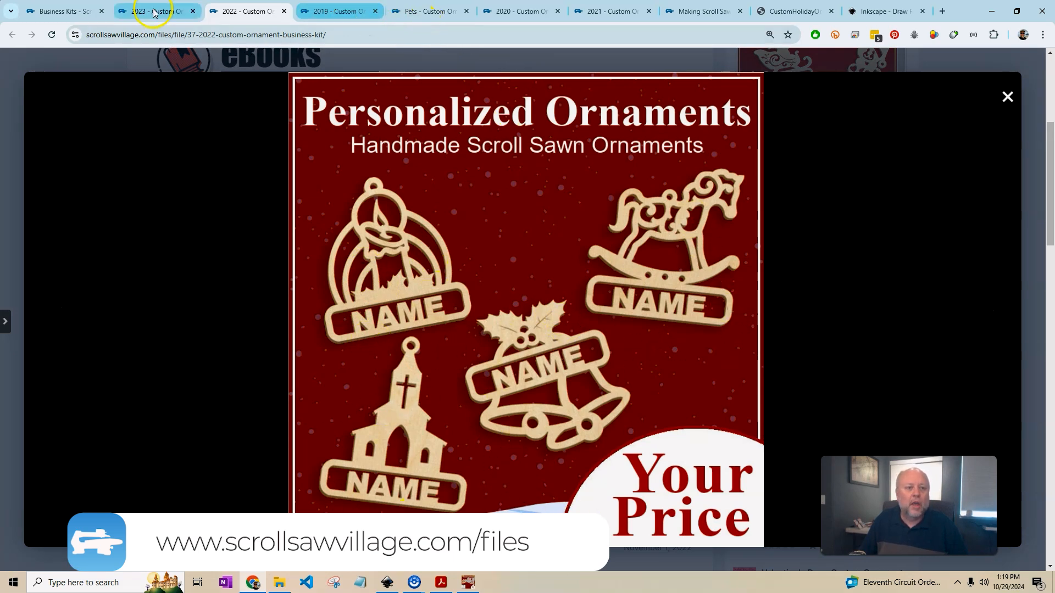
# Look over the 2019 kit page, then view and close the Pets kit's enlarged promo image.
pyautogui.click(337, 10)
pyautogui.scroll(-4, 388, 434)
pyautogui.click(412, 11)
pyautogui.scroll(-5, 436, 471)
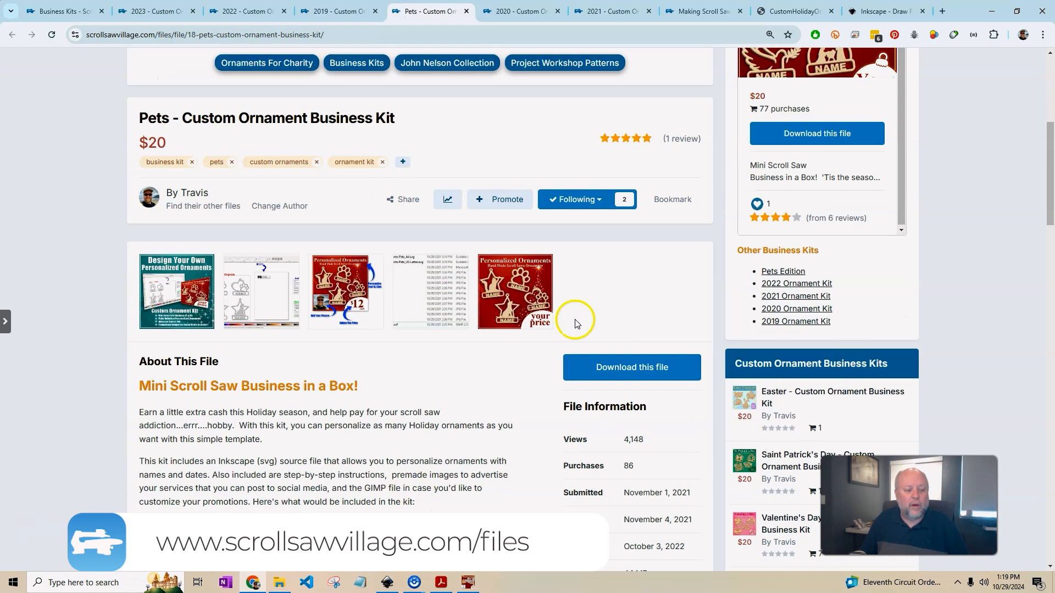
pyautogui.click(494, 288)
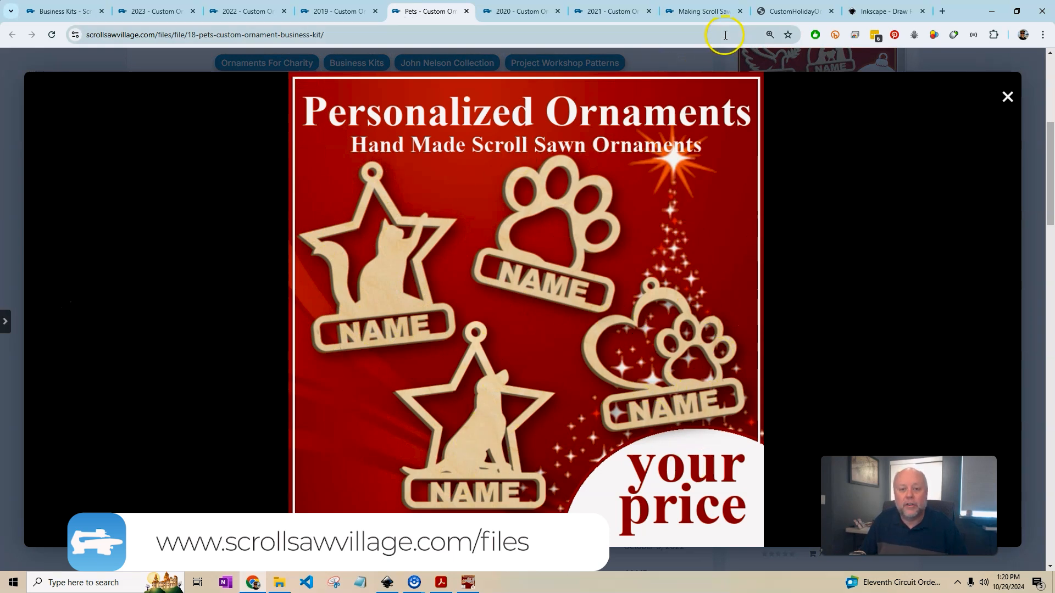
pyautogui.click(1009, 95)
# Return to the Business Kits category page, then switch back to the Inkscape pattern.
pyautogui.scroll(6, 508, 278)
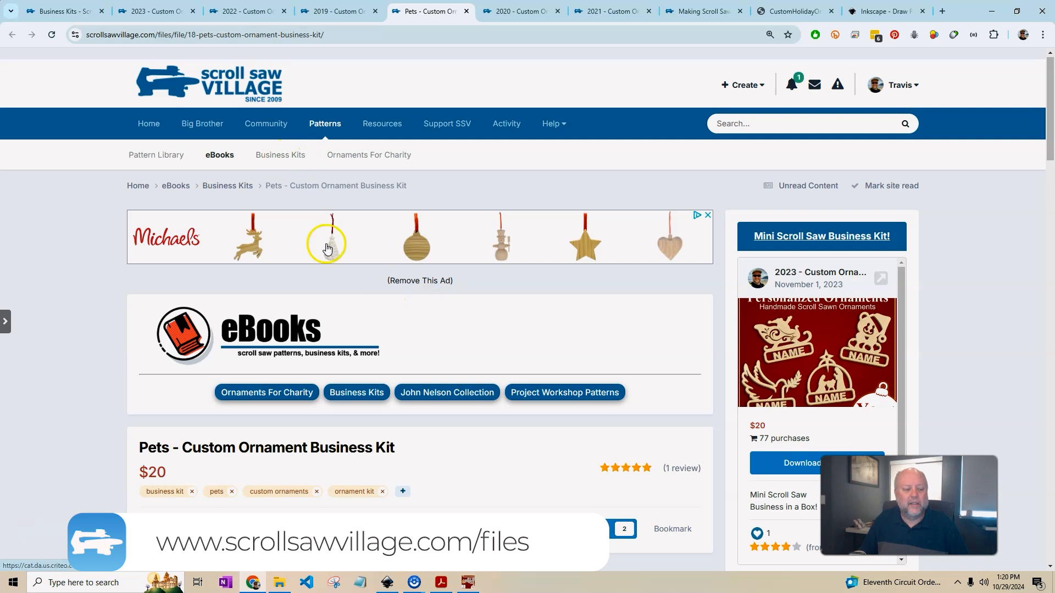
pyautogui.click(279, 158)
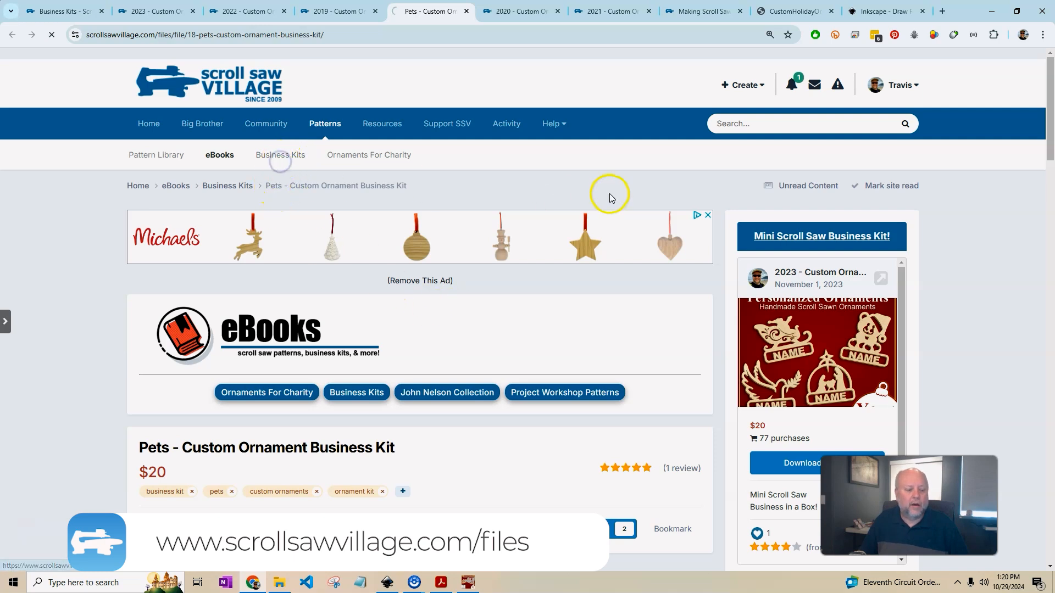
pyautogui.scroll(-15, 569, 352)
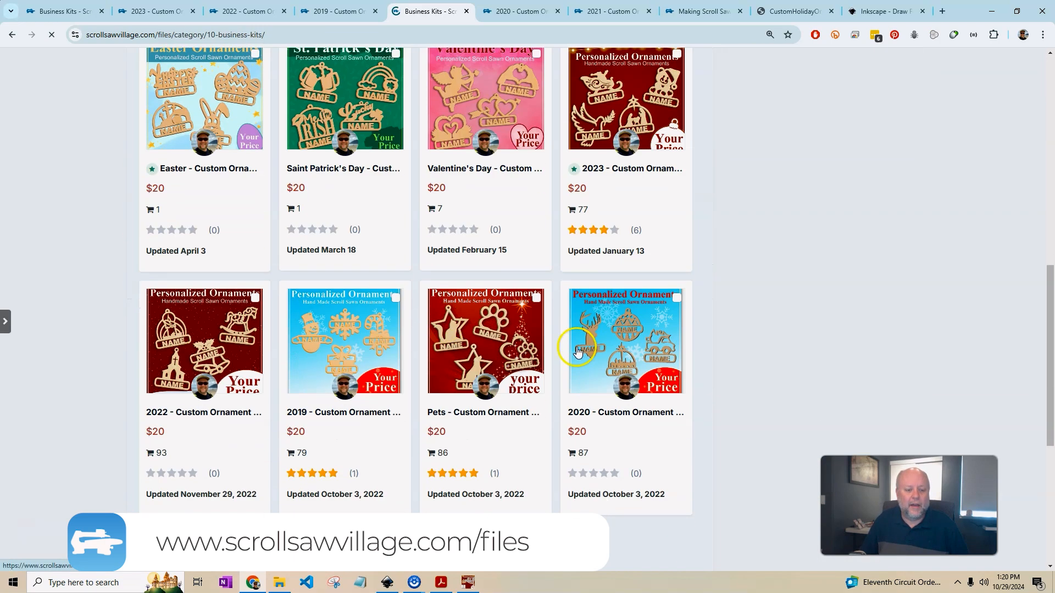
pyautogui.scroll(5, 568, 356)
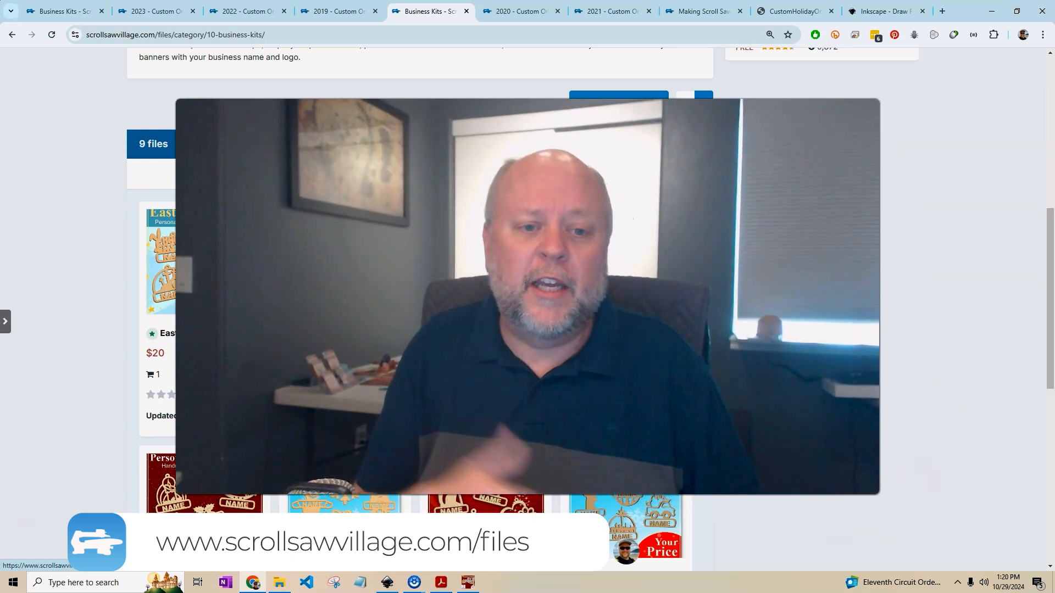
pyautogui.click(388, 583)
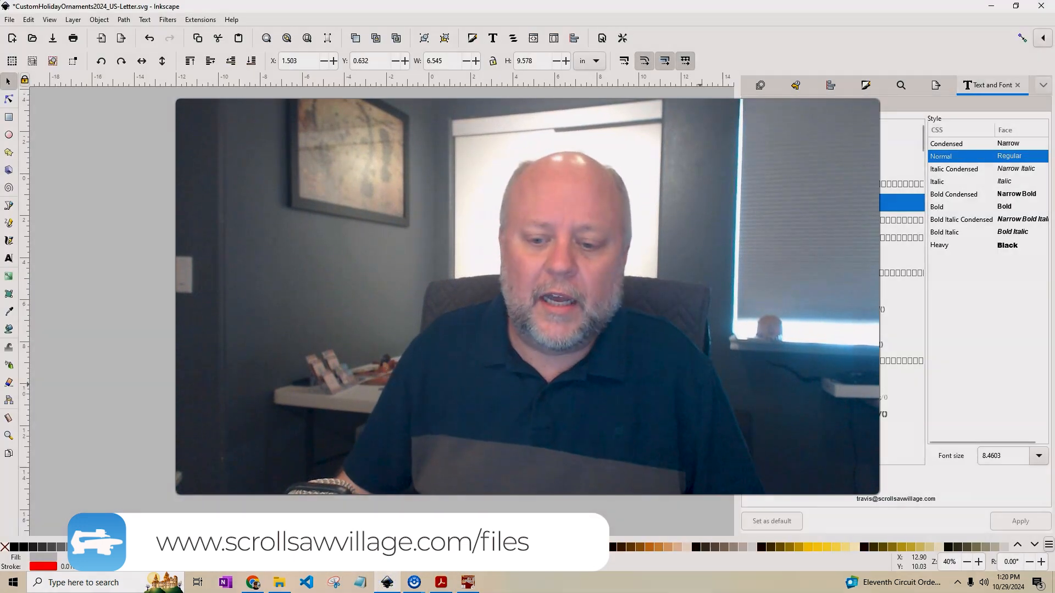